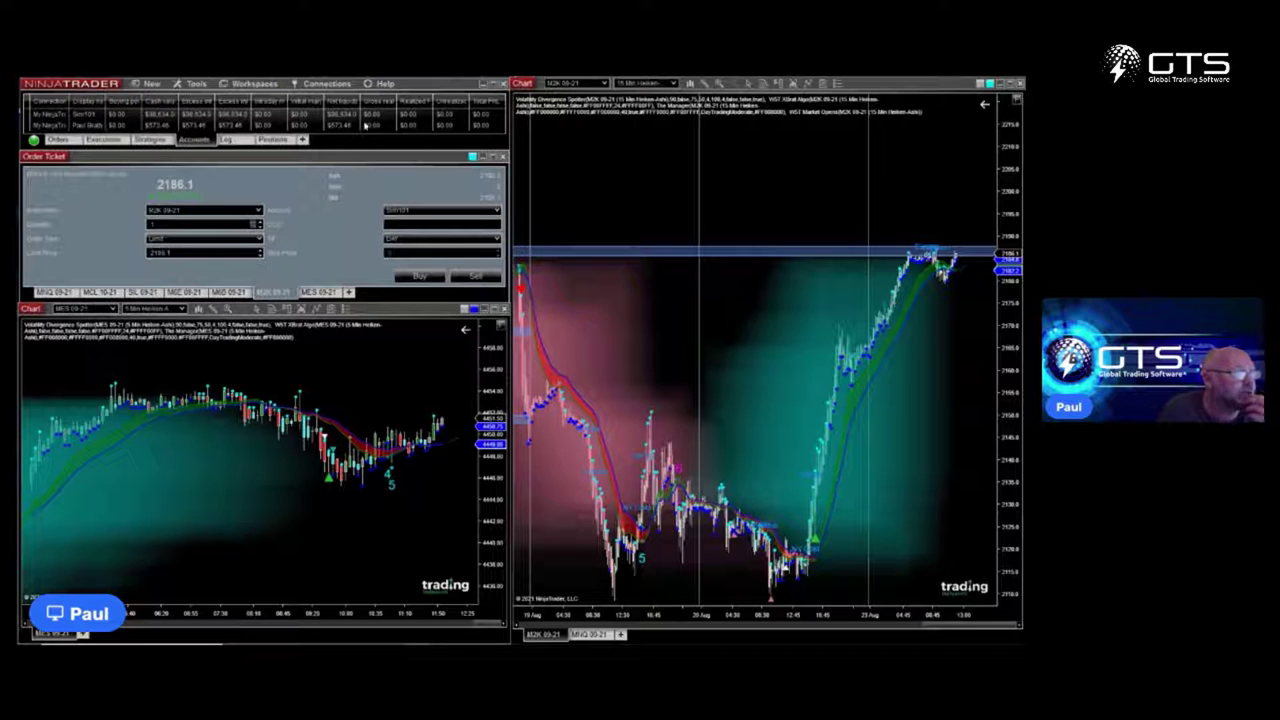
- Review the available data feed connections
{"action": "left_click", "coordinate": [322, 84]}
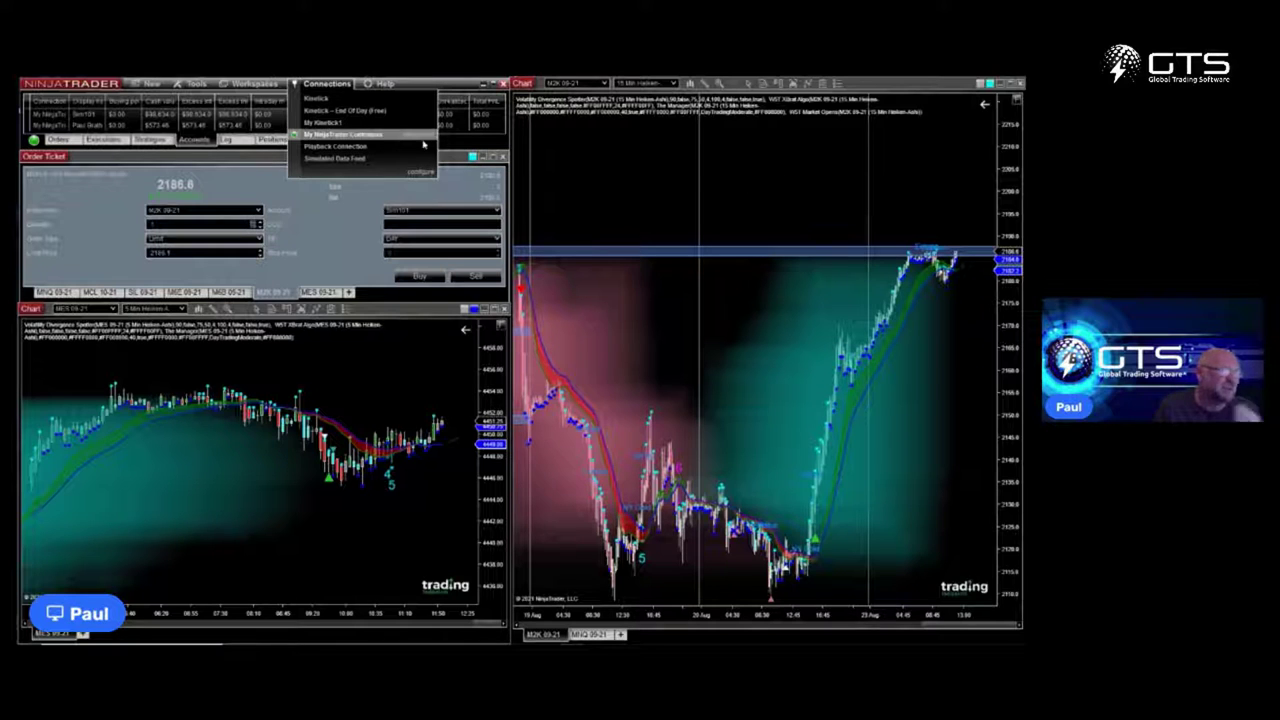
{"action": "left_click", "coordinate": [718, 182]}
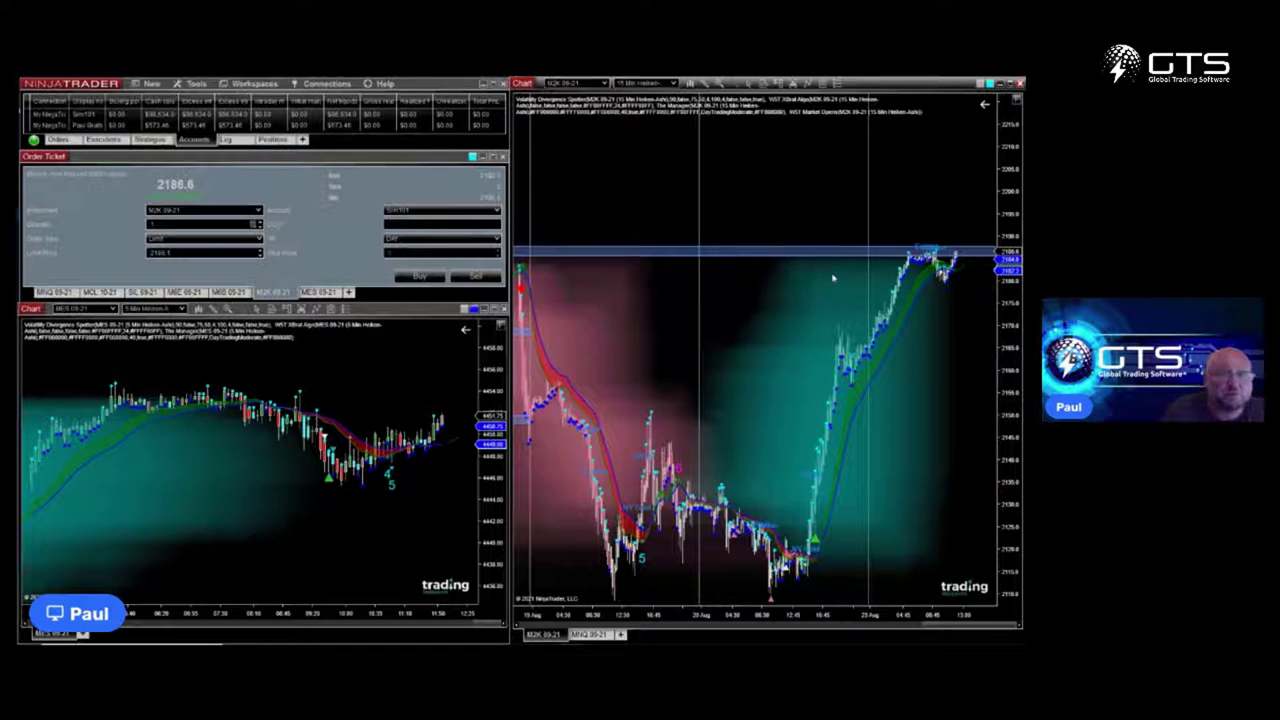
- Maximize the M2K 09-21 15-minute chart and examine recent price action around the blue resistance zone
{"action": "left_click", "coordinate": [1010, 83]}
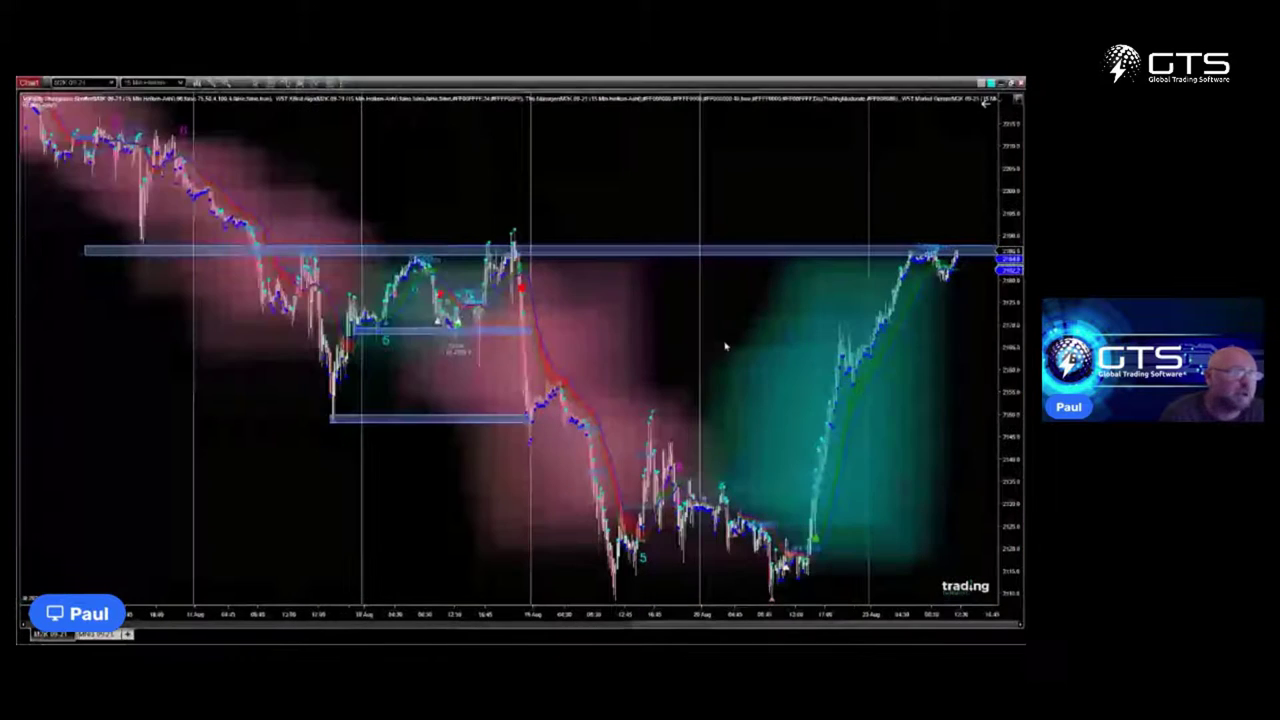
{"action": "left_click_drag", "start_coordinate": [654, 611], "coordinate": [392, 545]}
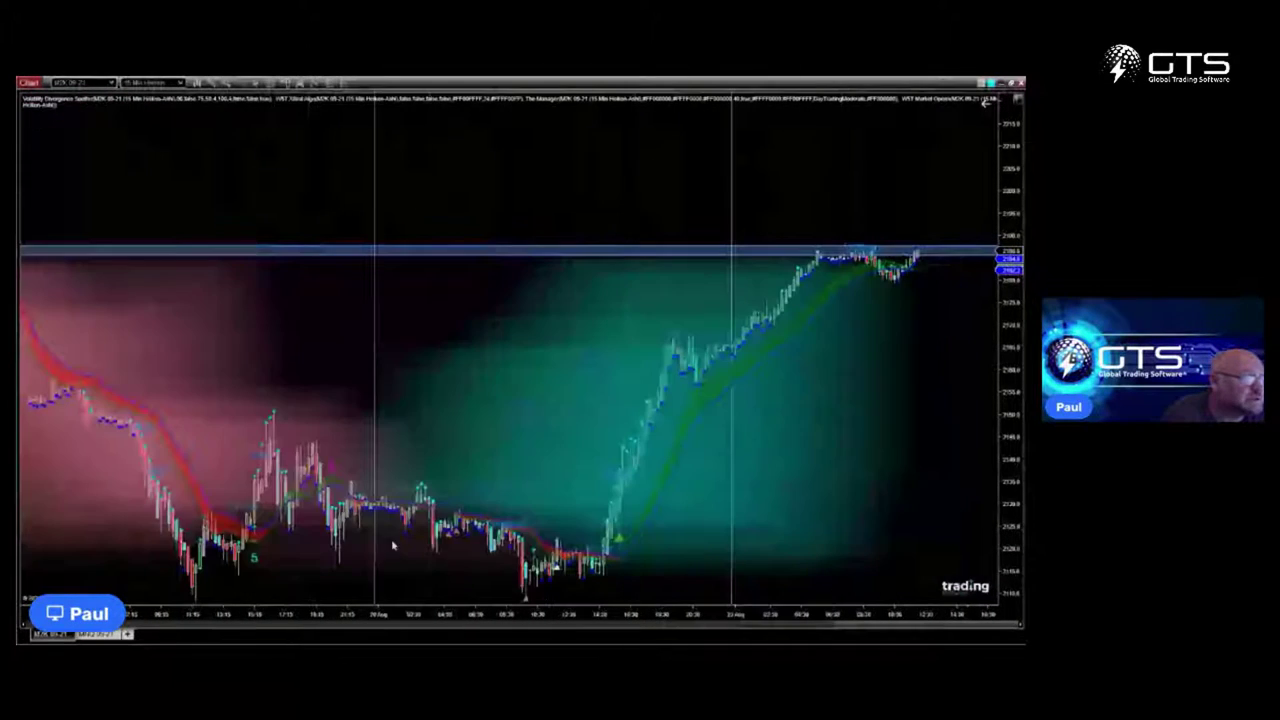
{"action": "left_click_drag", "start_coordinate": [900, 612], "coordinate": [549, 594]}
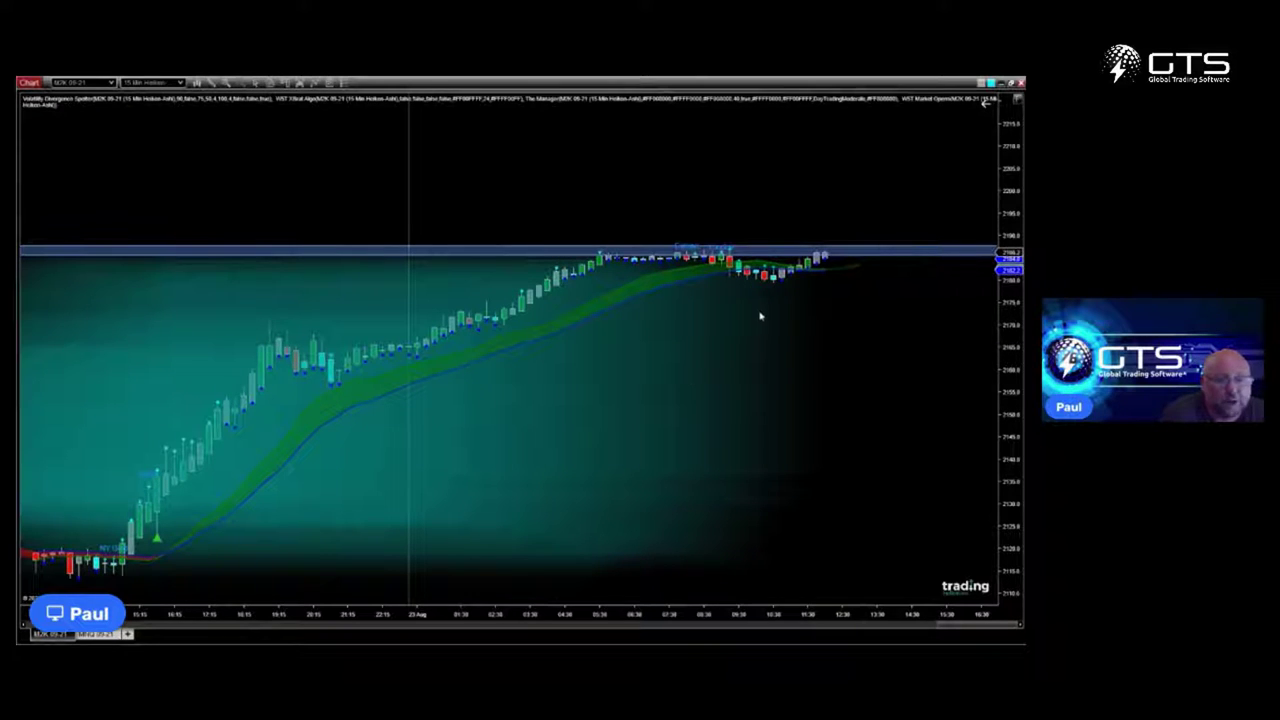
{"action": "left_click_drag", "start_coordinate": [712, 616], "coordinate": [904, 595]}
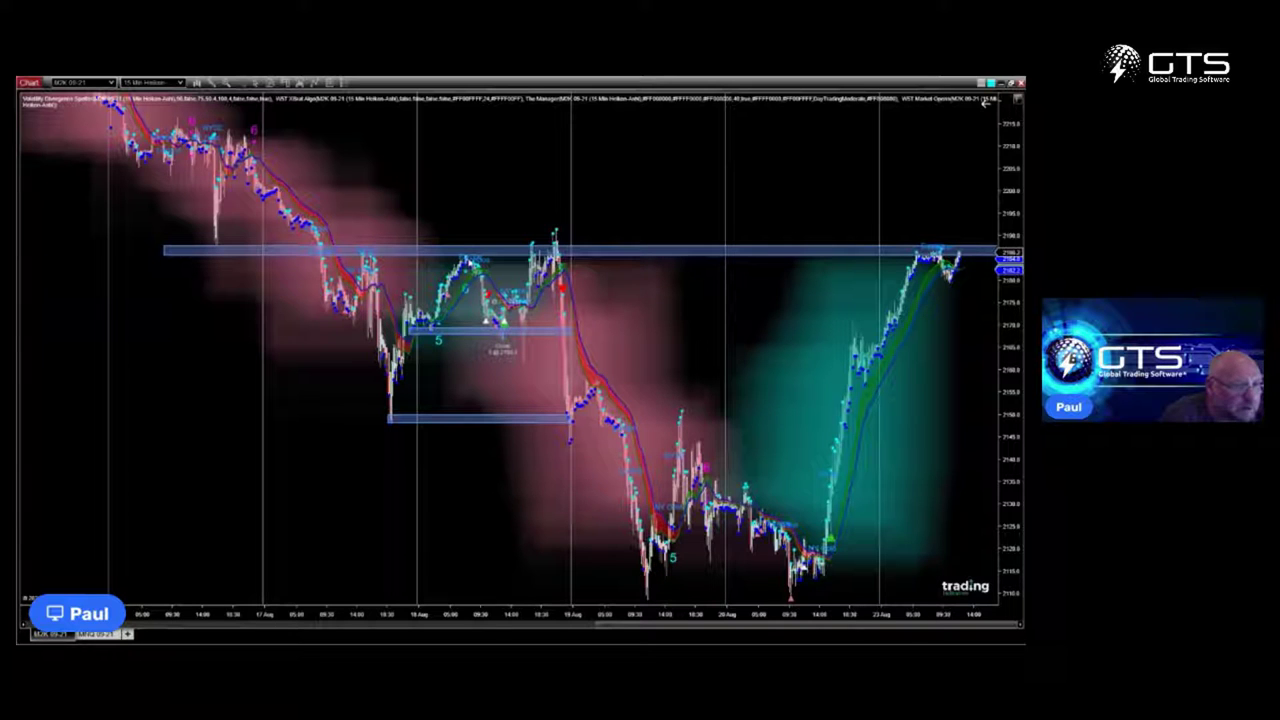
{"action": "left_click_drag", "start_coordinate": [729, 609], "coordinate": [345, 586]}
{"action": "left_click_drag", "start_coordinate": [808, 614], "coordinate": [400, 604]}
{"action": "left_click_drag", "start_coordinate": [949, 389], "coordinate": [889, 446]}
{"action": "left_click_drag", "start_coordinate": [1011, 377], "coordinate": [906, 366]}
{"action": "left_click_drag", "start_coordinate": [945, 323], "coordinate": [889, 449]}
{"action": "left_click_drag", "start_coordinate": [1006, 396], "coordinate": [1008, 350]}
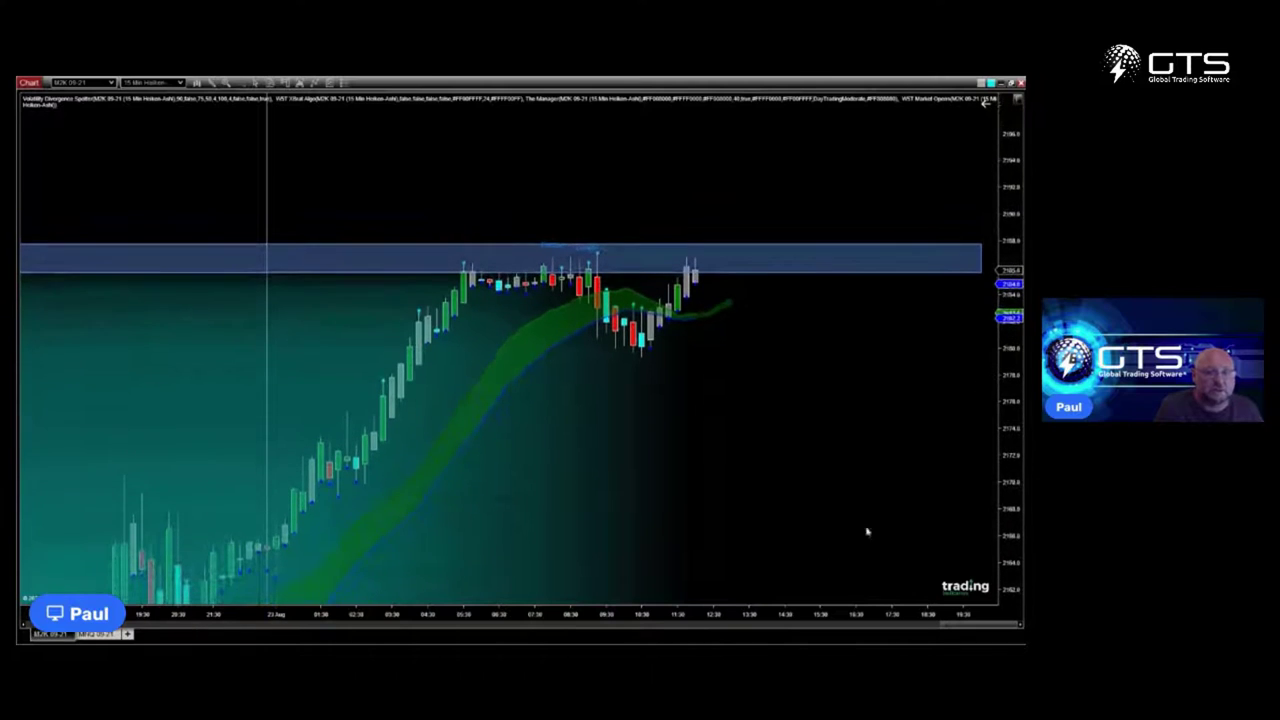
{"action": "mouse_move", "coordinate": [779, 617]}
{"action": "left_mouse_down"}
{"action": "mouse_move", "coordinate": [714, 609]}
{"action": "mouse_move", "coordinate": [765, 615]}
{"action": "left_mouse_up"}
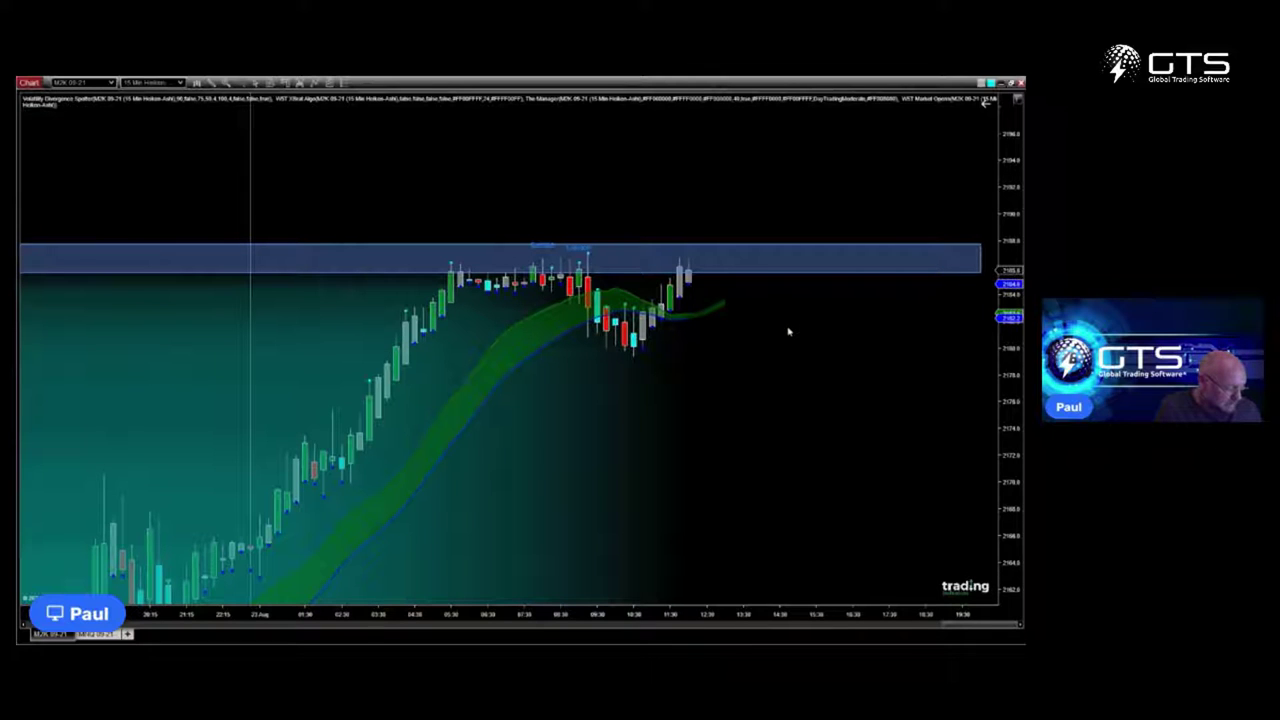
{"action": "left_click_drag", "start_coordinate": [792, 326], "coordinate": [766, 354]}
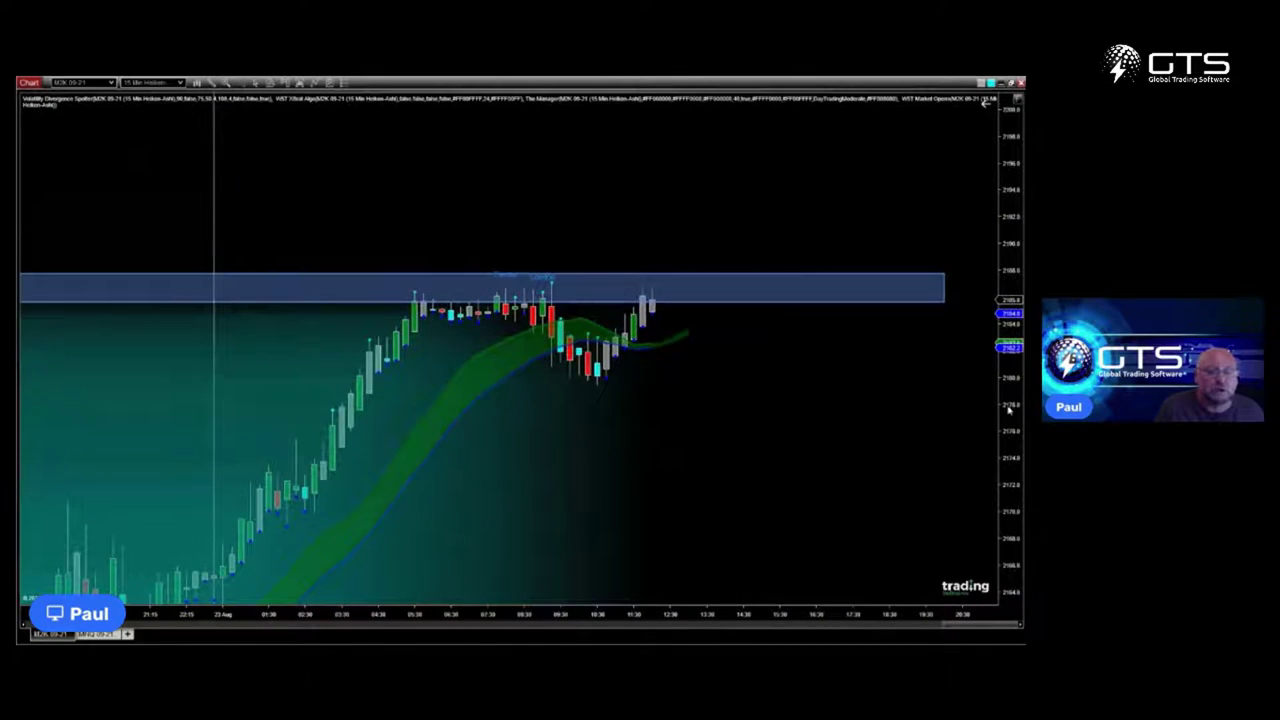
{"action": "left_click_drag", "start_coordinate": [1008, 410], "coordinate": [986, 364]}
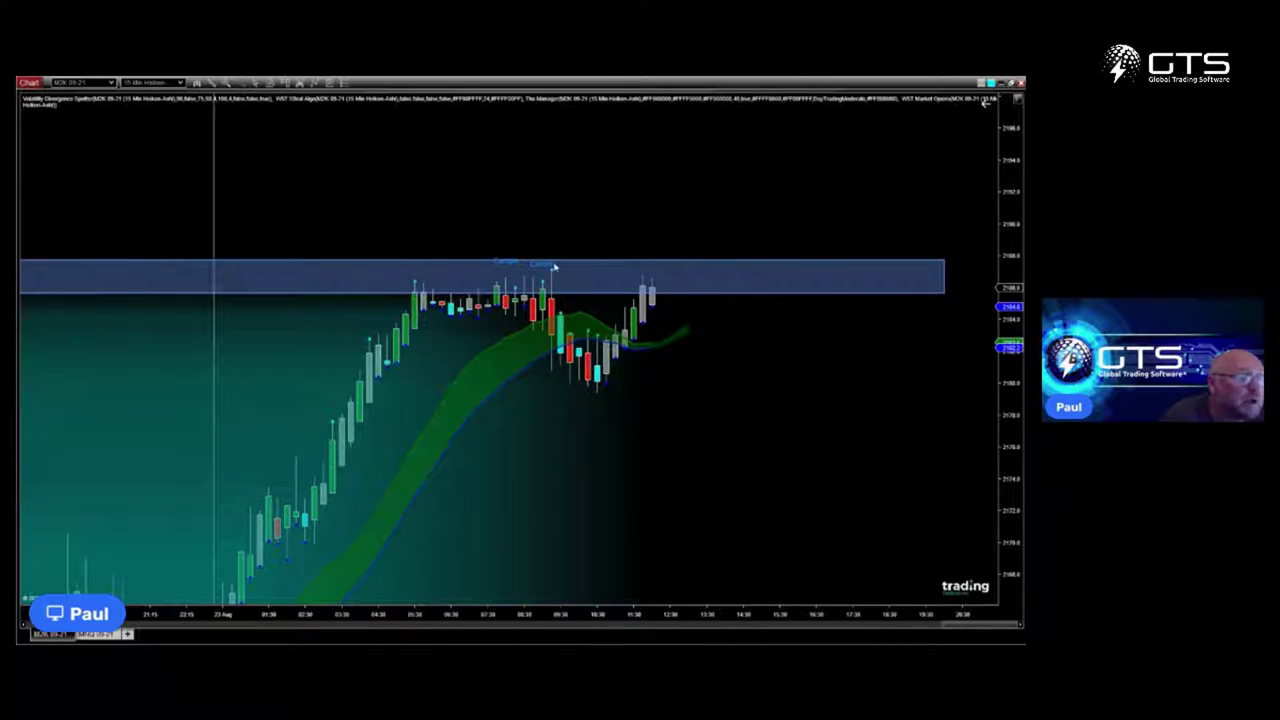
- Enable the local crosshair on the M2K 09-21 chart and restore the chart window to its smaller size
{"action": "right_click", "coordinate": [808, 376]}
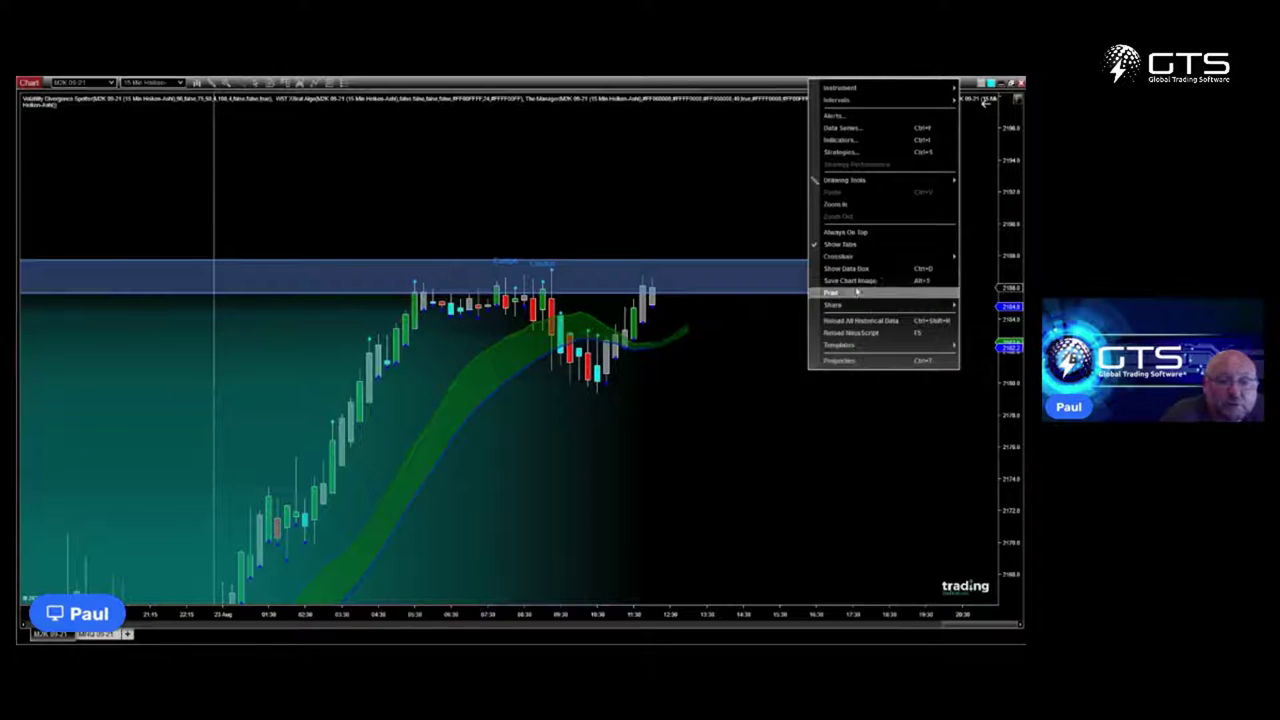
{"action": "mouse_move", "coordinate": [840, 258]}
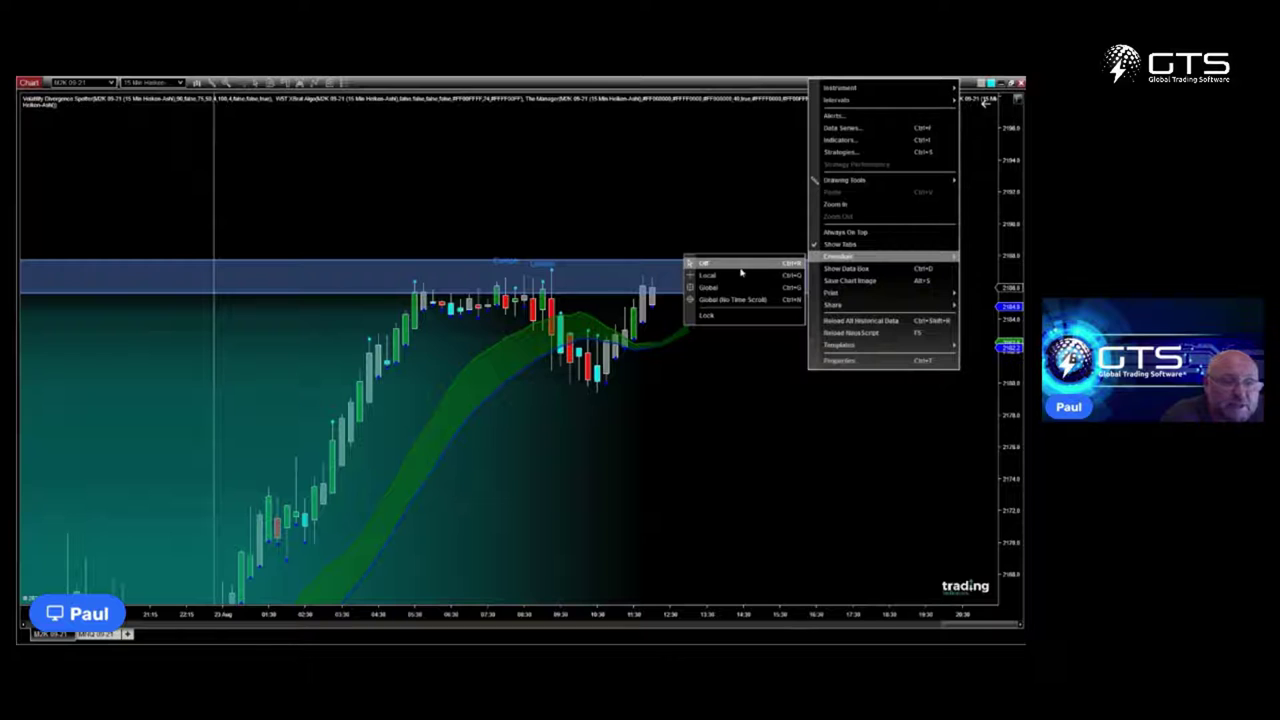
{"action": "left_click", "coordinate": [733, 276]}
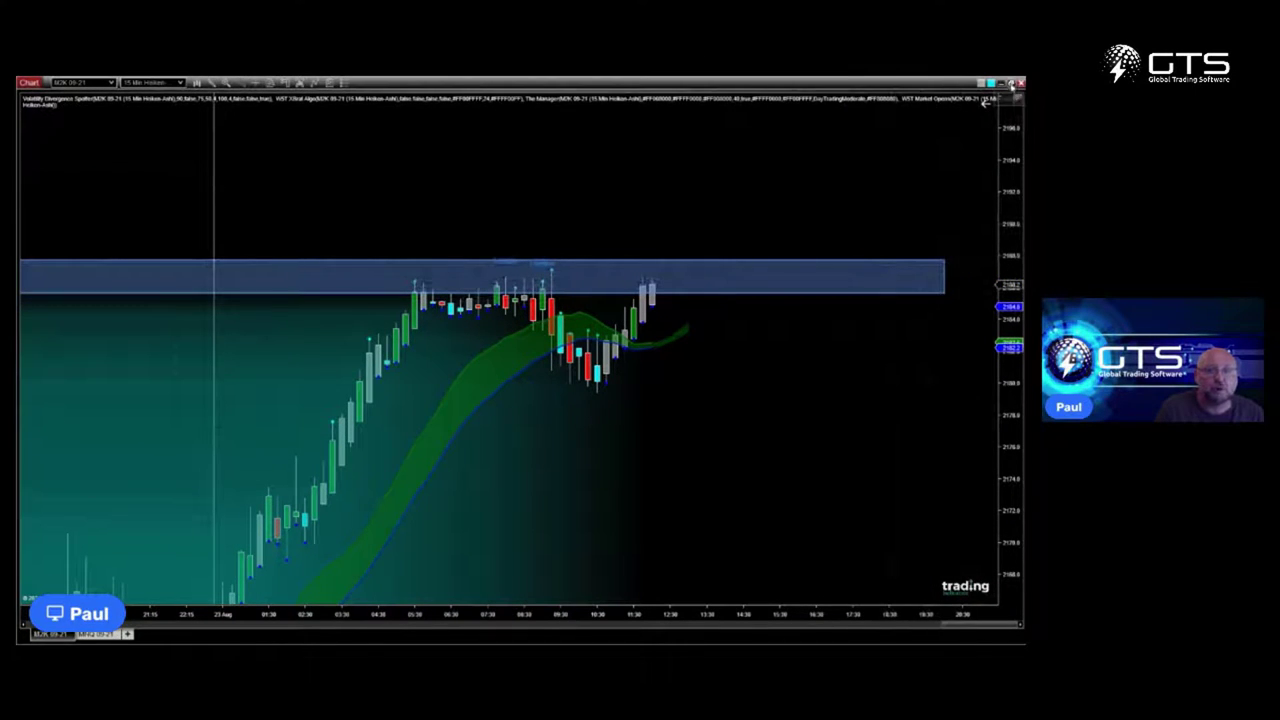
{"action": "left_click", "coordinate": [1009, 83]}
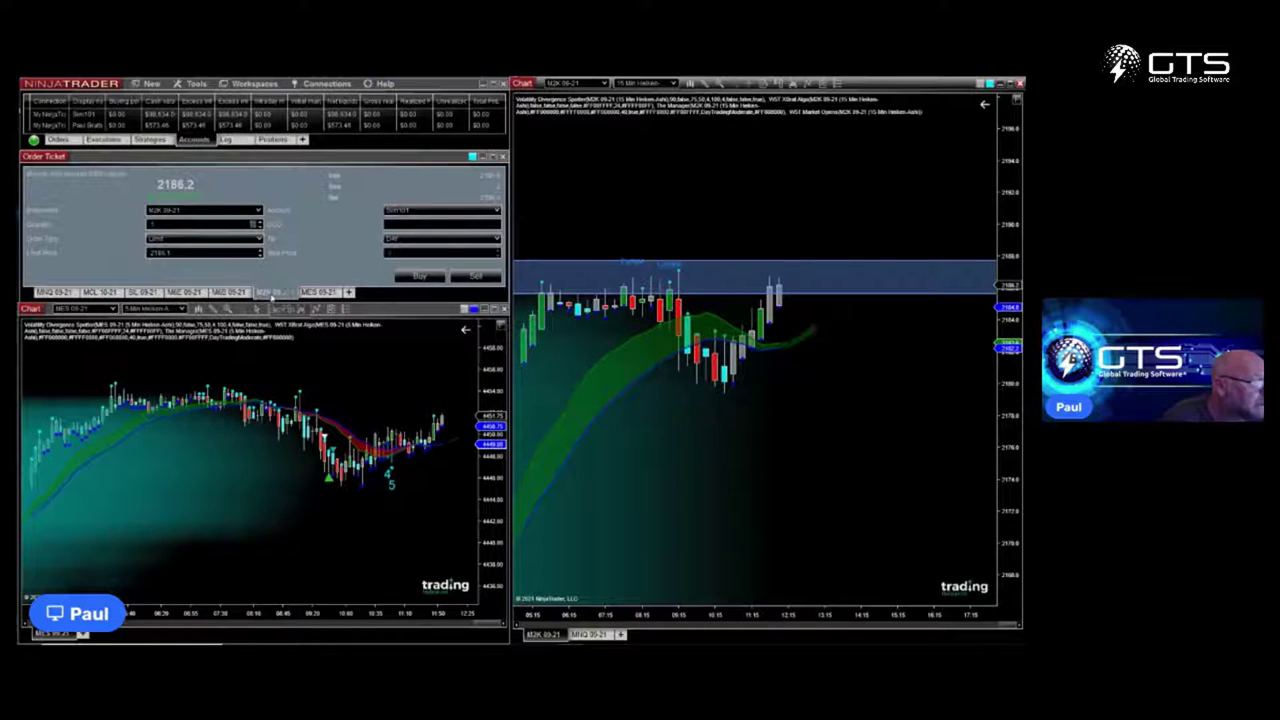
- Bring up the M2K 09-21 order ticket and set its order type to Stop Limit
{"action": "left_click", "coordinate": [272, 295]}
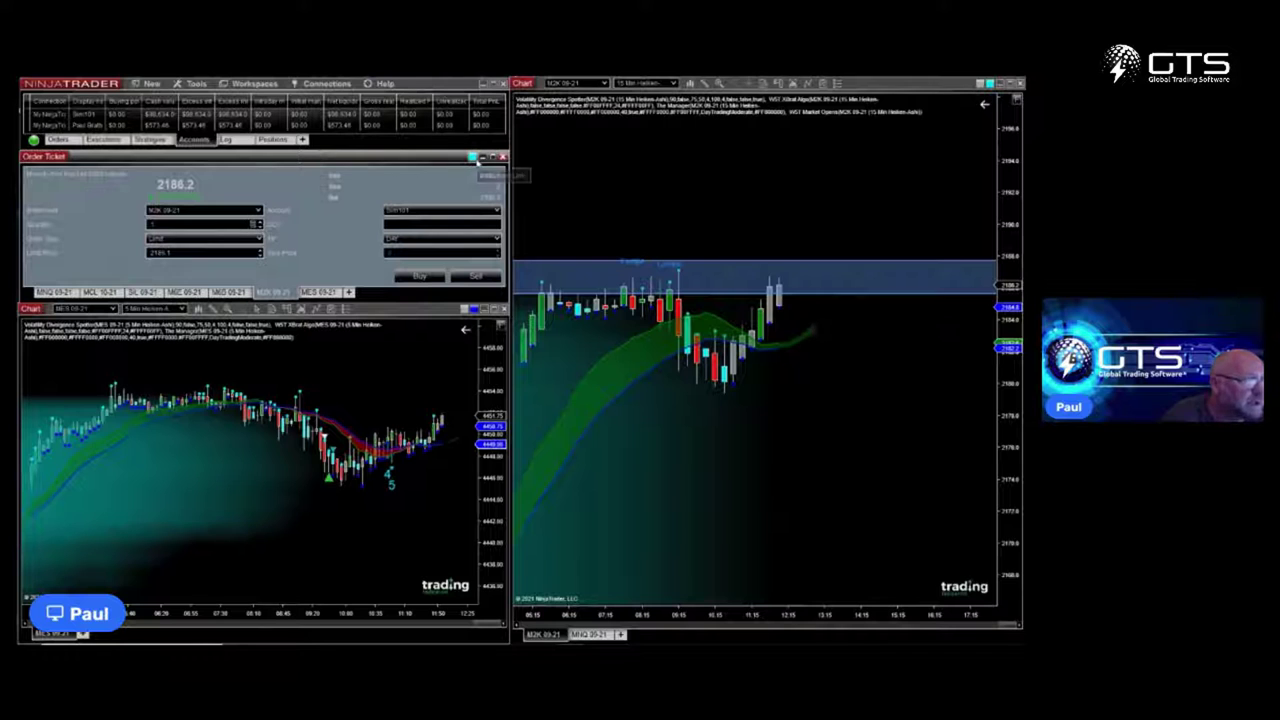
{"action": "left_click", "coordinate": [227, 293]}
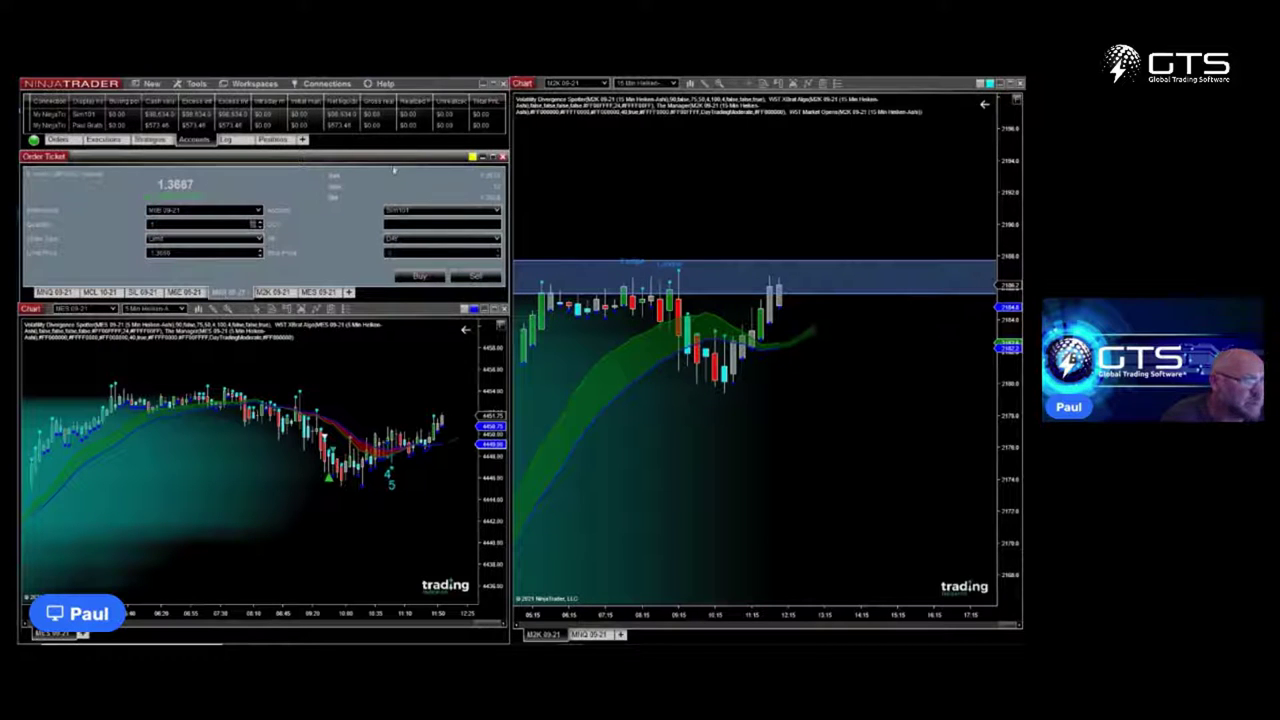
{"action": "left_click", "coordinate": [268, 293]}
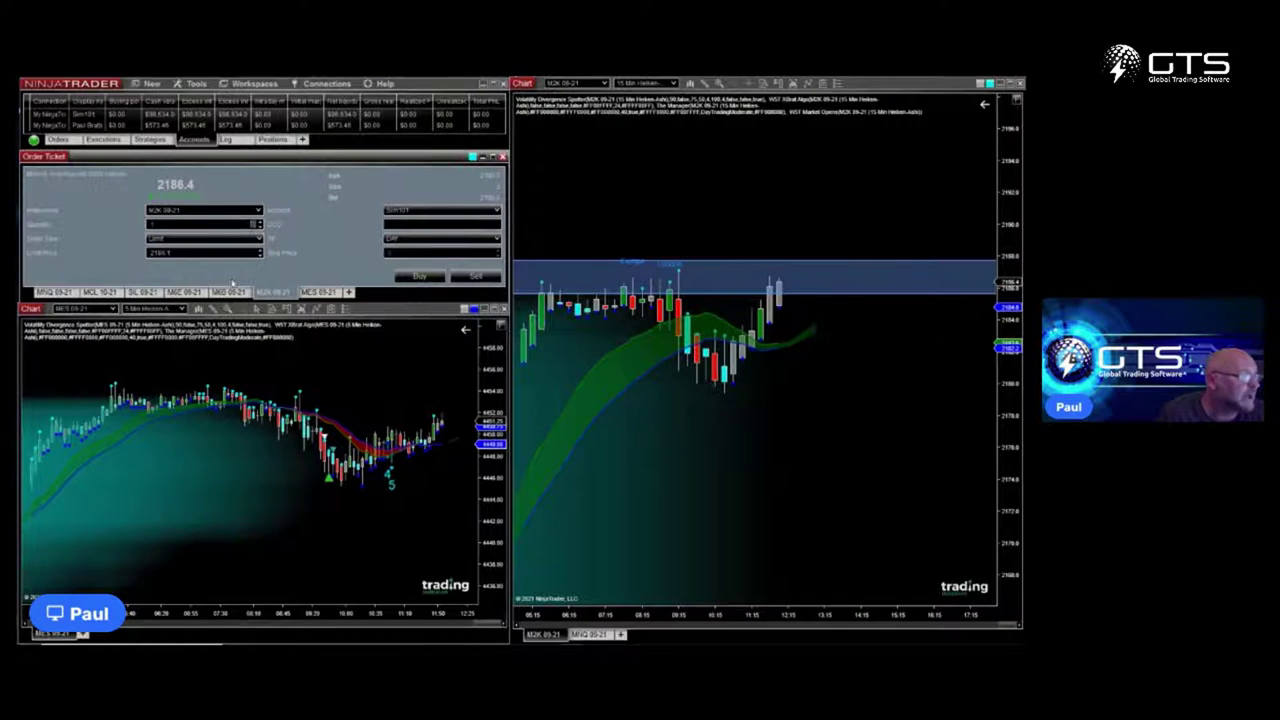
{"action": "left_click", "coordinate": [183, 239]}
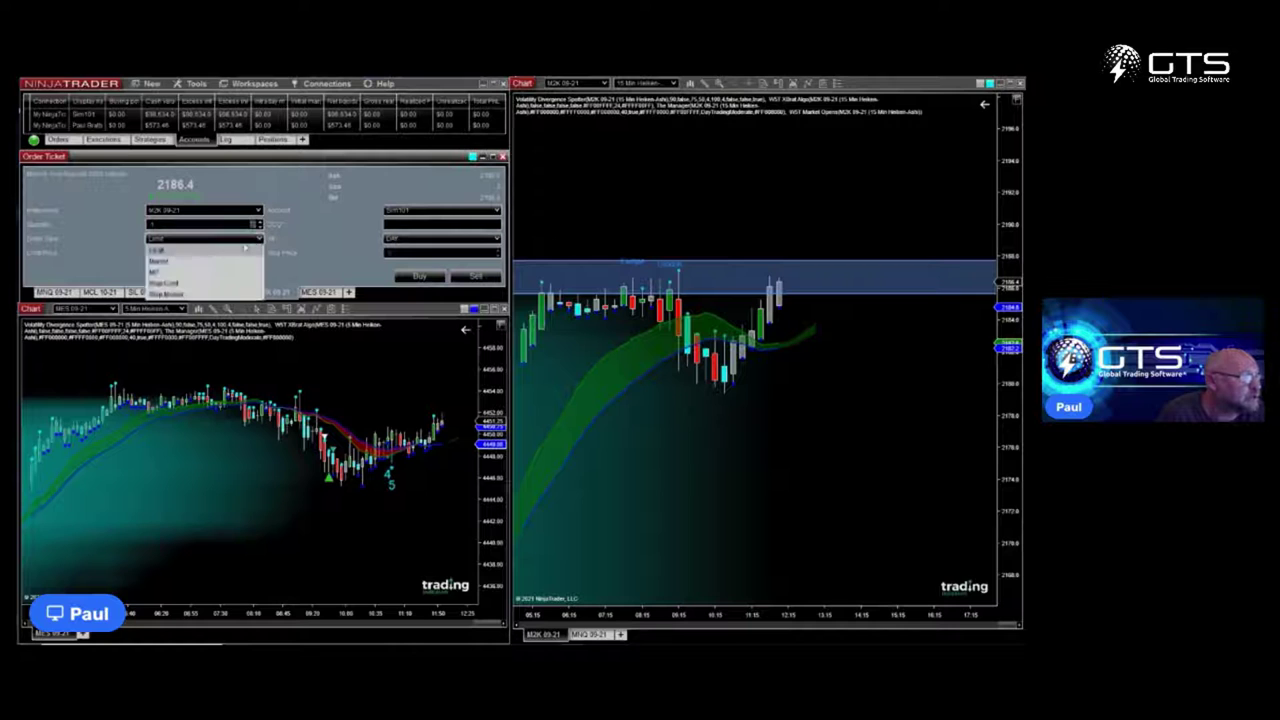
{"action": "left_click", "coordinate": [181, 248]}
{"action": "left_click", "coordinate": [260, 238]}
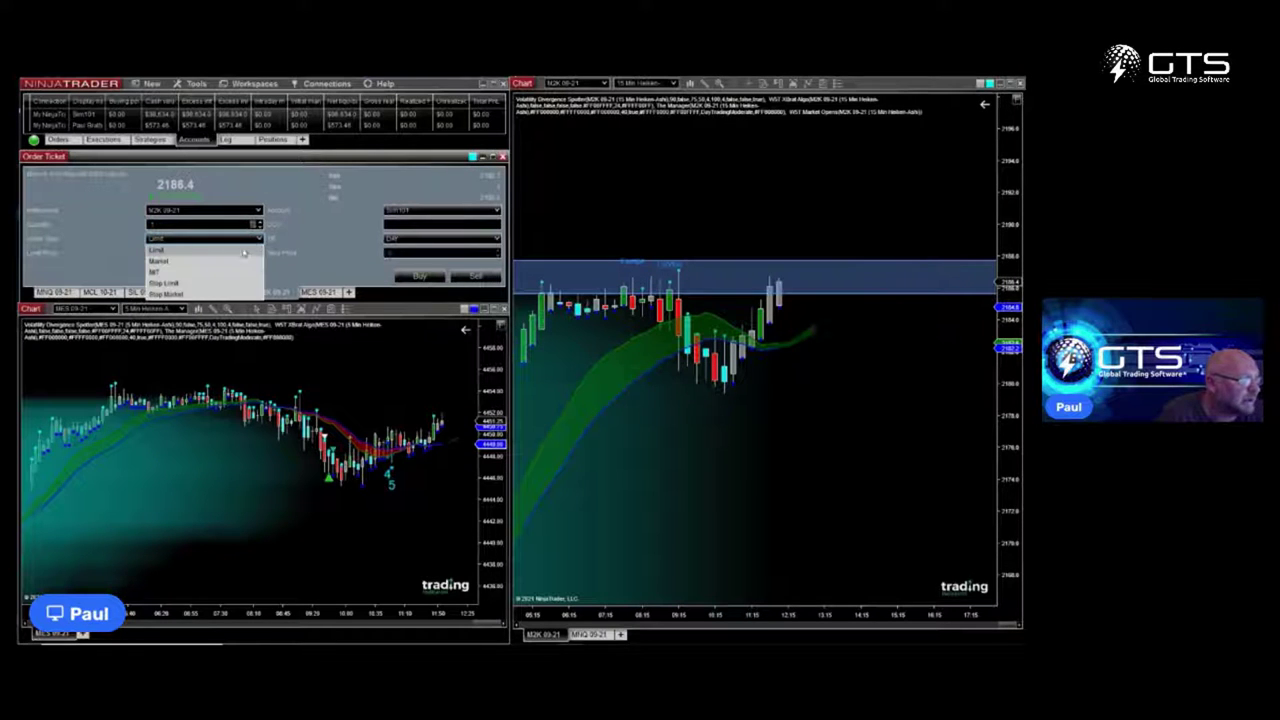
{"action": "left_click", "coordinate": [185, 283]}
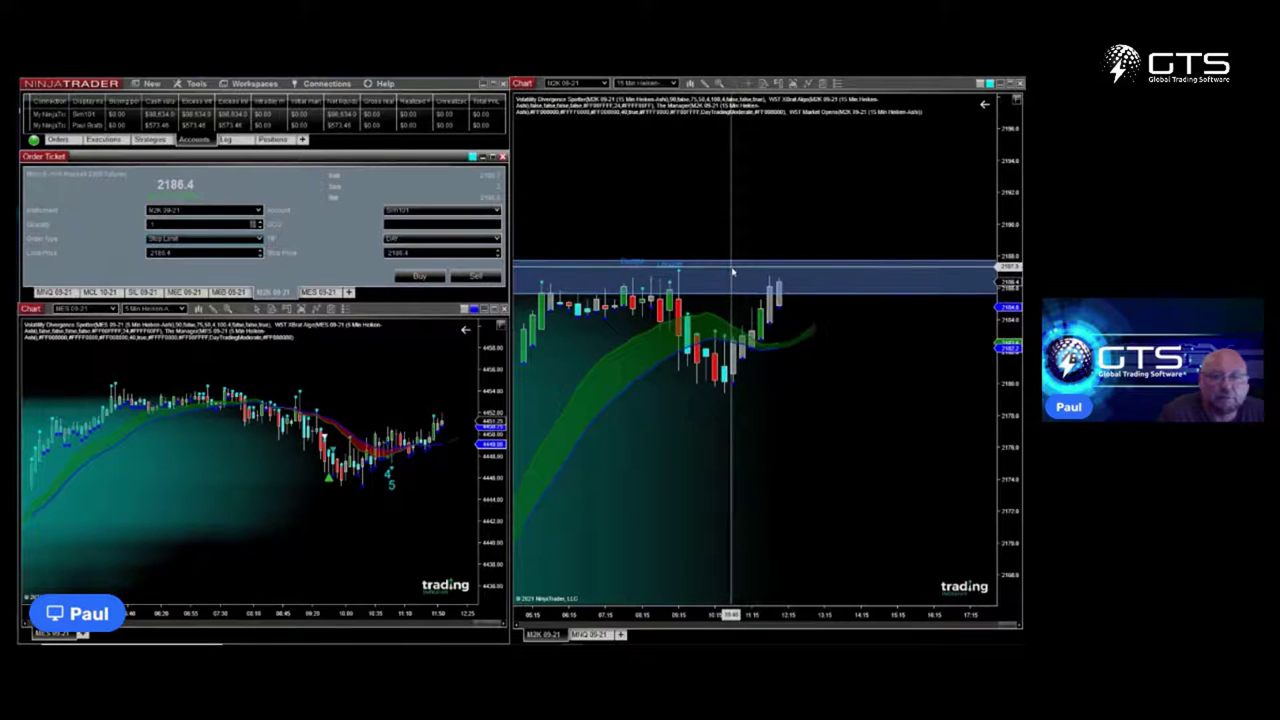
- Set the limit price to 2188.1 and the stop price to 2188.2, and place the buy order for one M2K 09-21 contract
{"action": "left_click", "coordinate": [190, 253]}
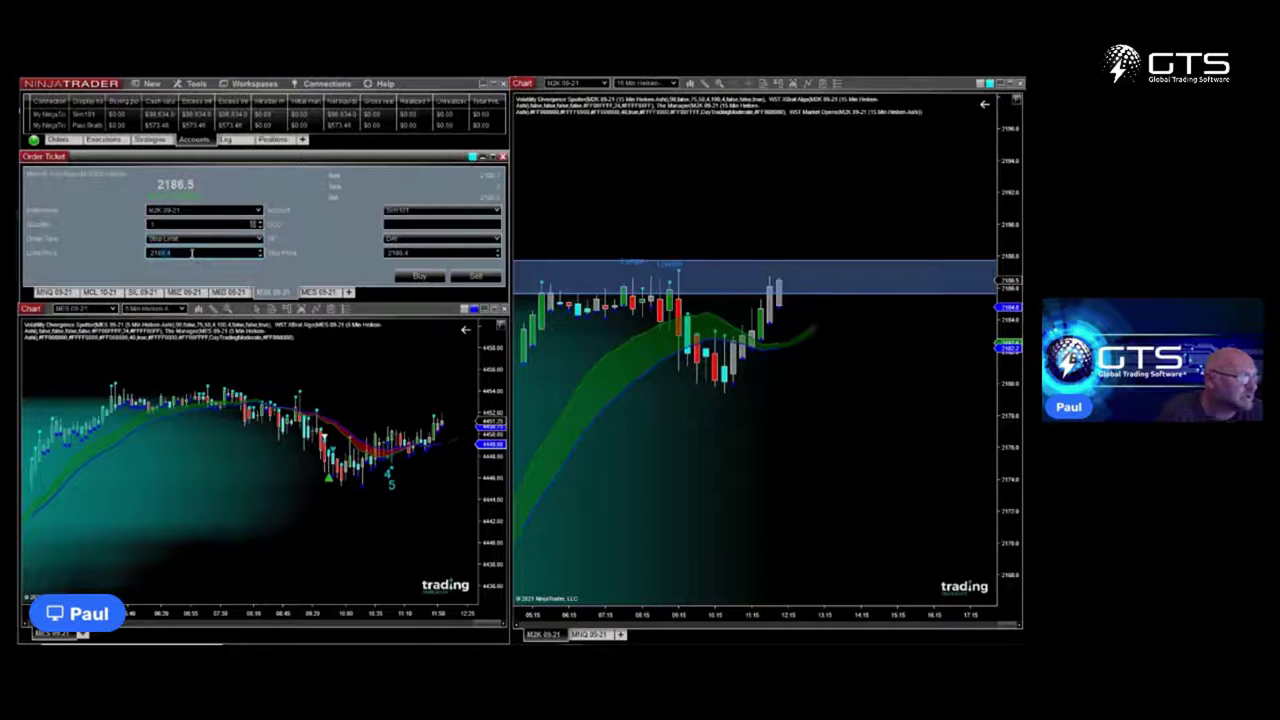
{"action": "type", "text": "6.5"}
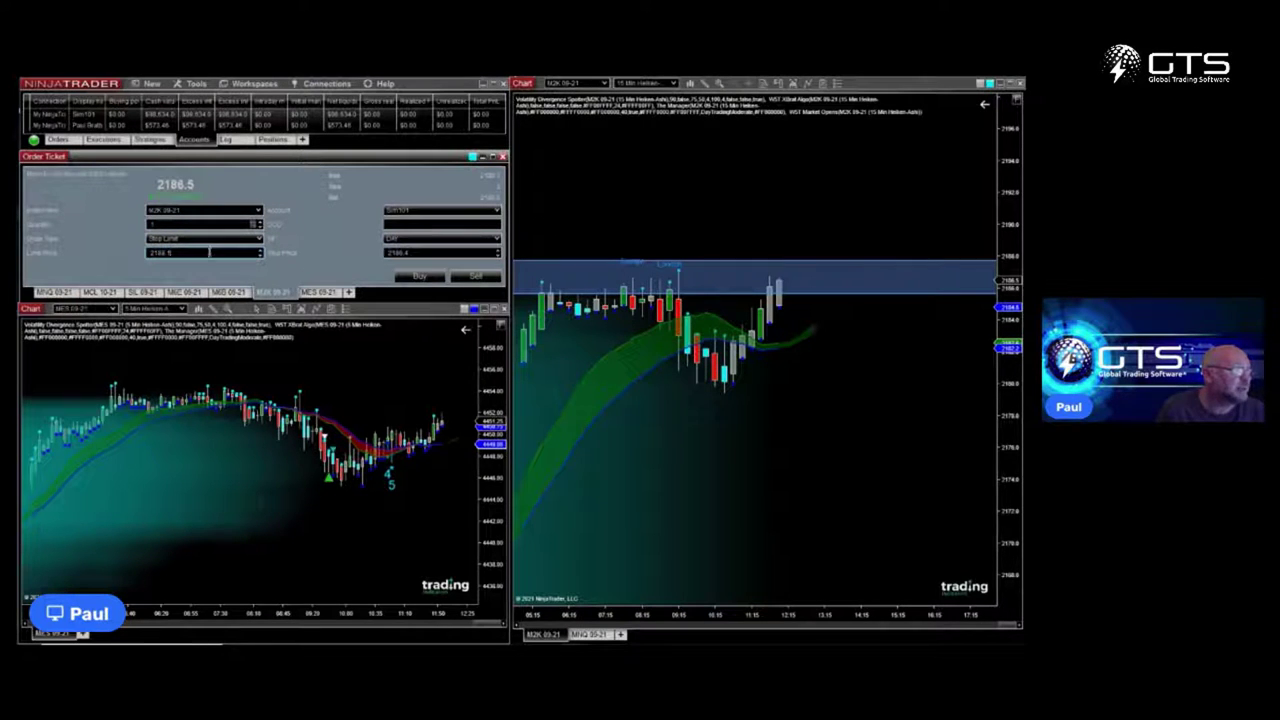
{"action": "left_click", "coordinate": [404, 252]}
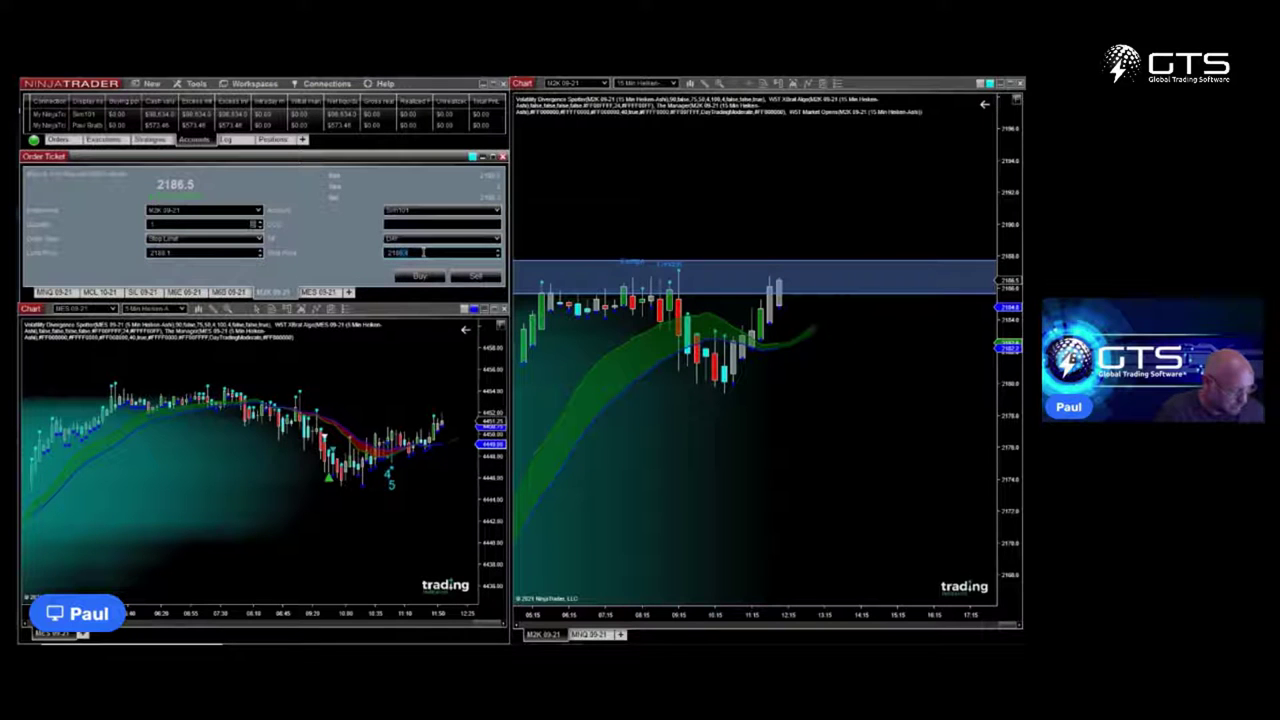
{"action": "type", "text": "8"}
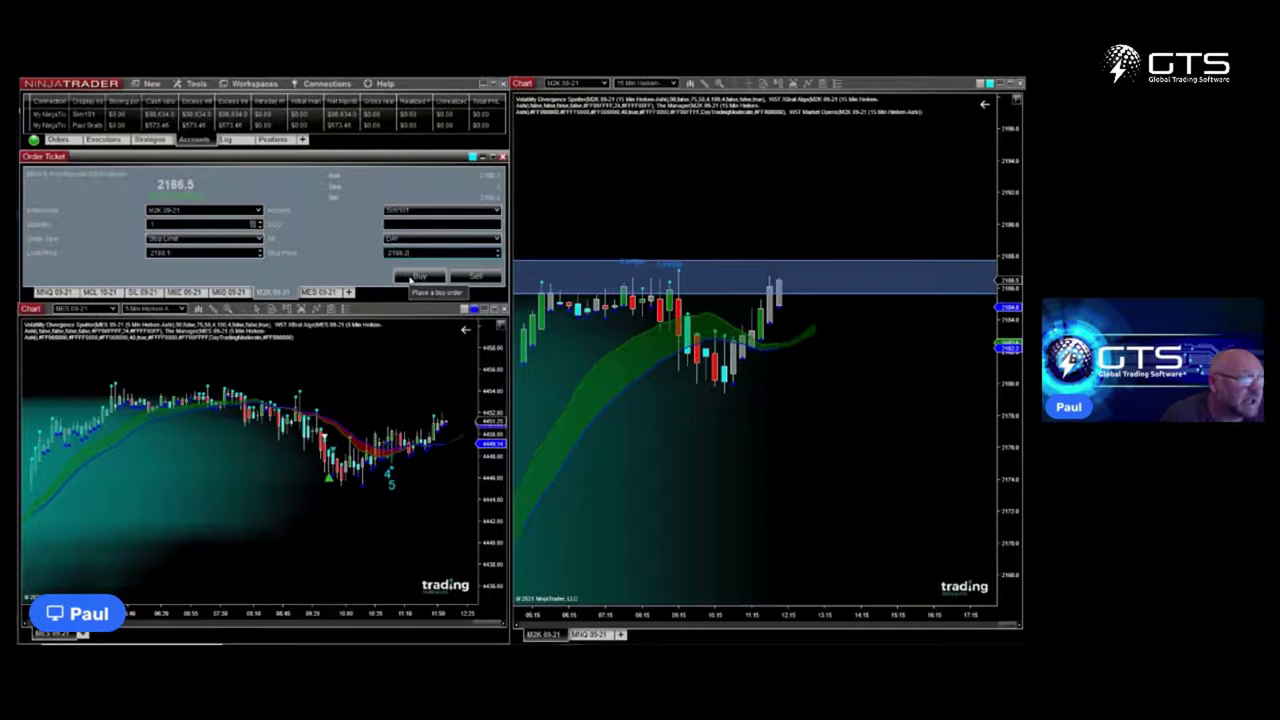
{"action": "left_click", "coordinate": [410, 279]}
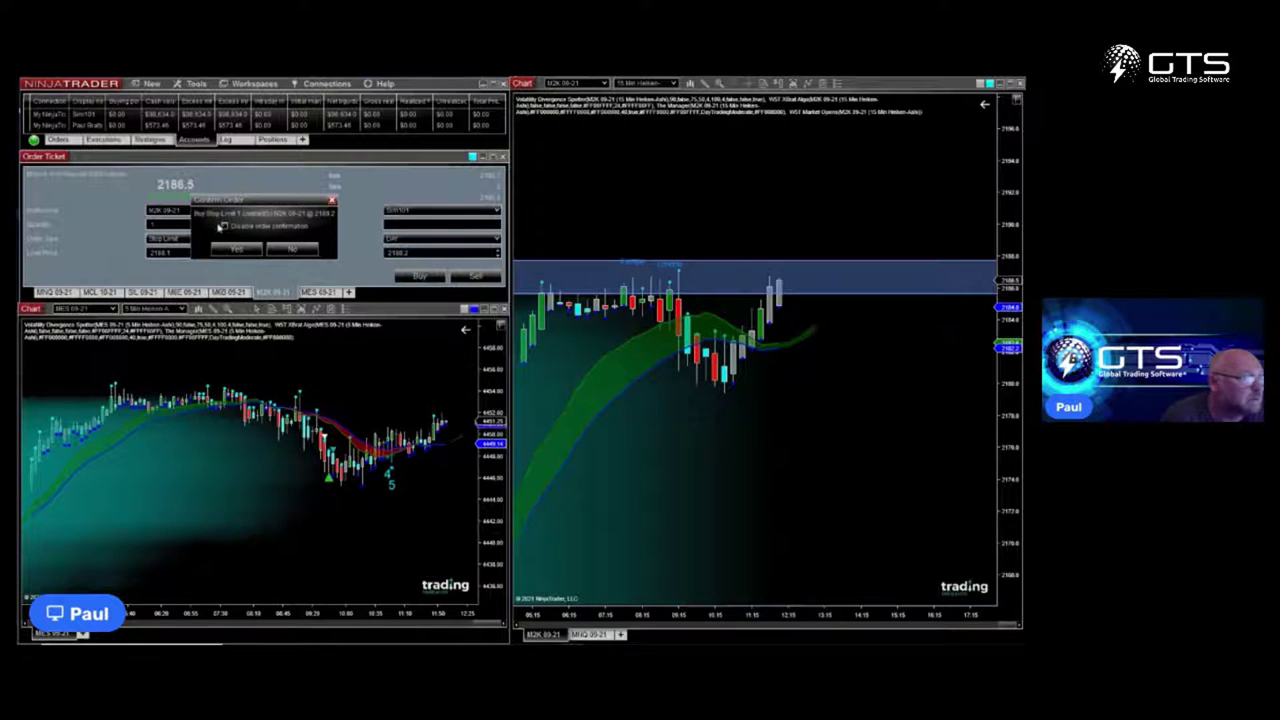
{"action": "left_click", "coordinate": [239, 251]}
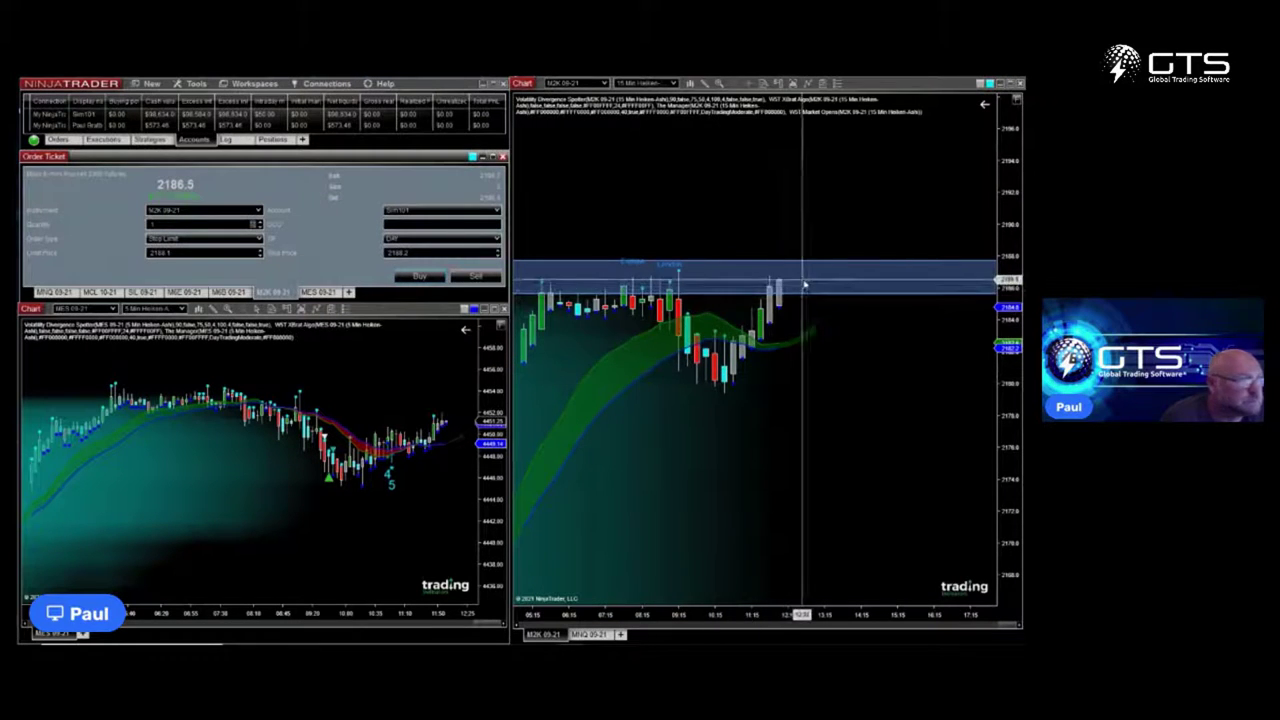
- Inspect the M2K 09-21 buy stop limit order in the orders list and read its full state
{"action": "left_click_drag", "start_coordinate": [1007, 200], "coordinate": [1005, 416]}
{"action": "left_click_drag", "start_coordinate": [1005, 259], "coordinate": [1005, 424]}
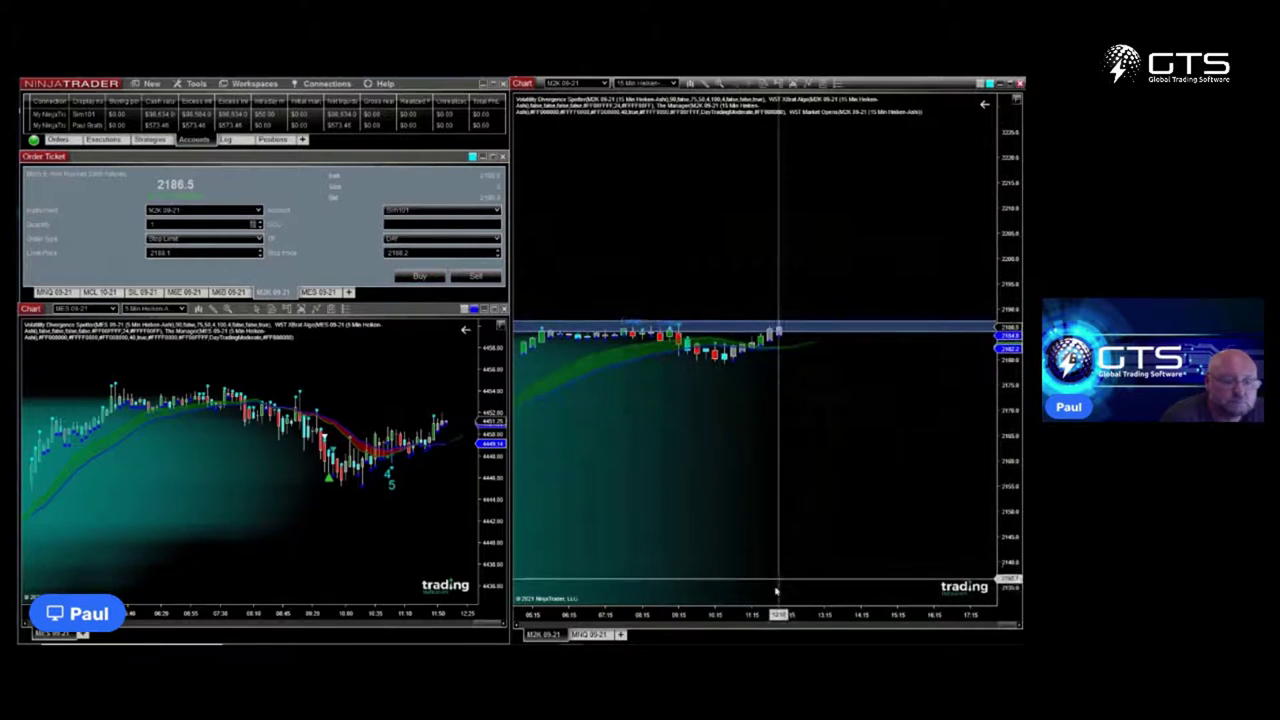
{"action": "left_click_drag", "start_coordinate": [757, 613], "coordinate": [823, 613]}
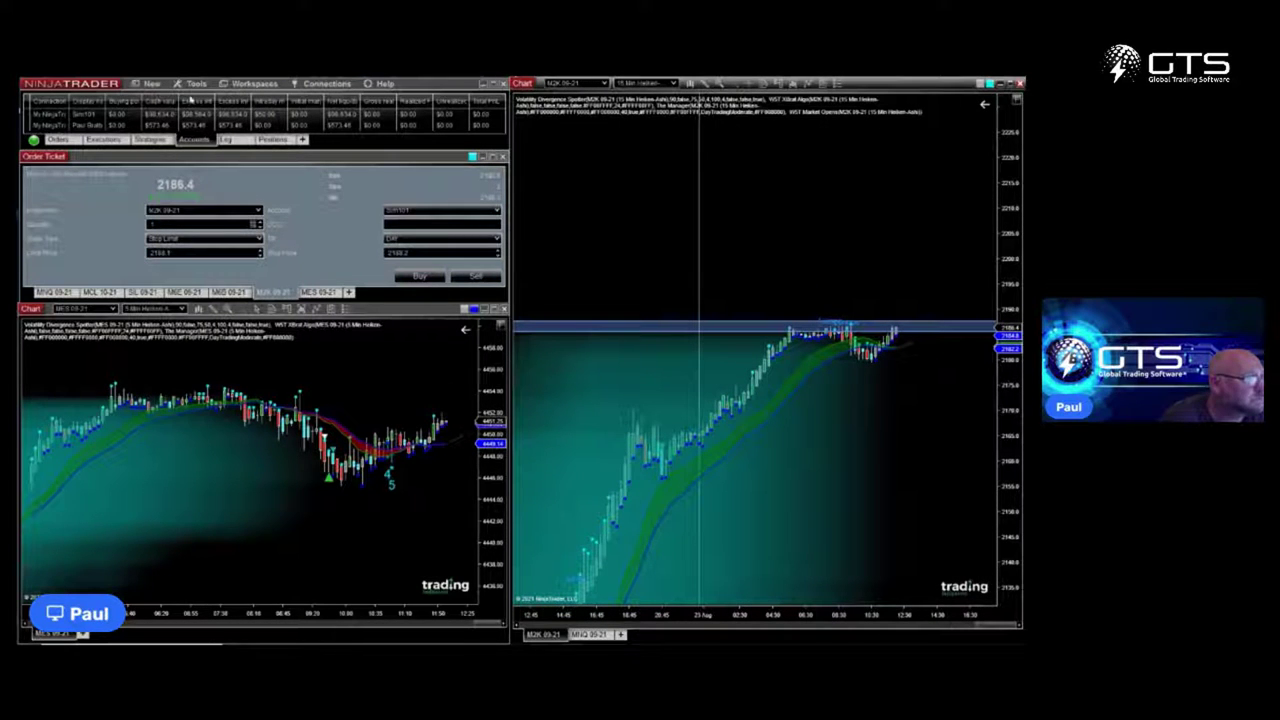
{"action": "left_click", "coordinate": [66, 141]}
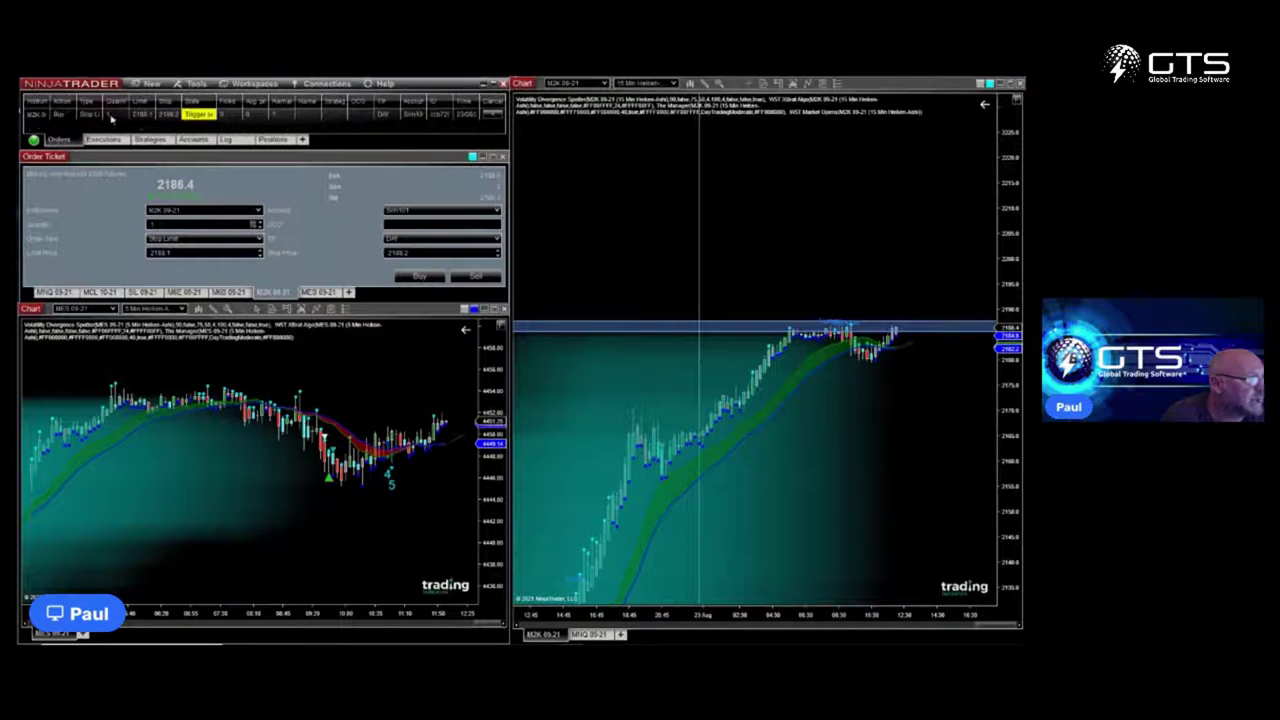
{"action": "left_click_drag", "start_coordinate": [217, 103], "coordinate": [261, 106]}
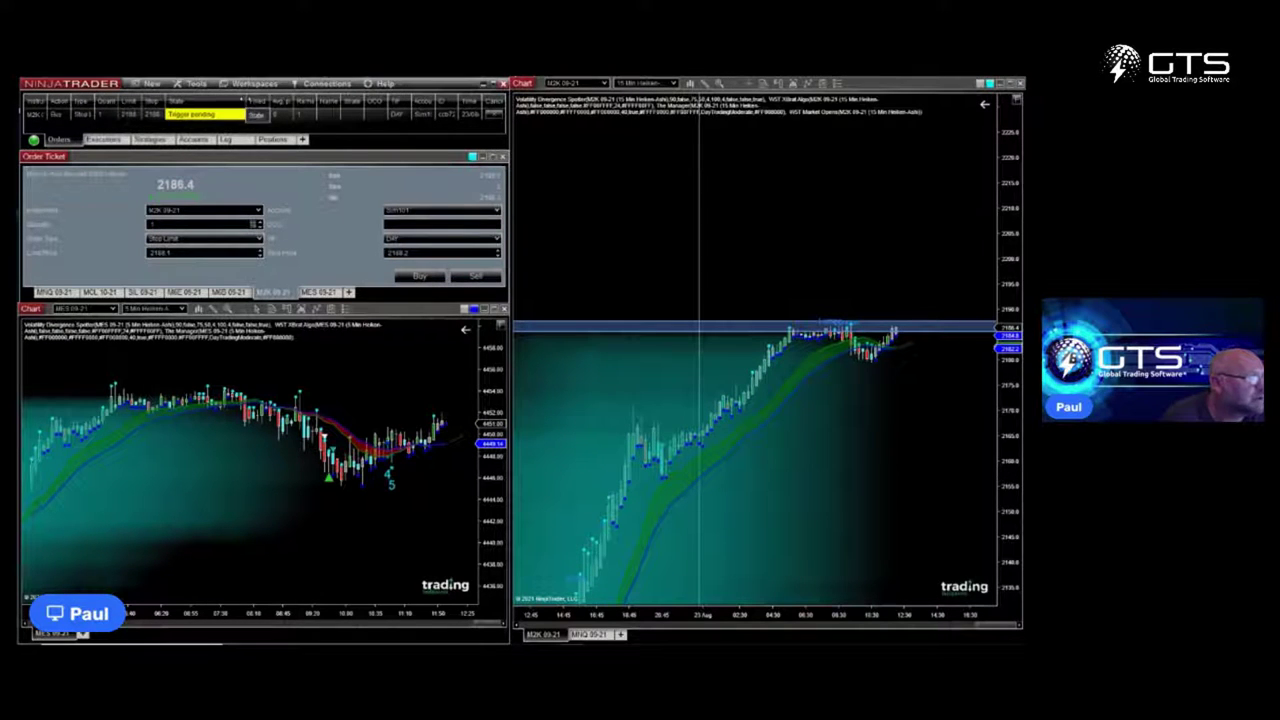
{"action": "left_click_drag", "start_coordinate": [243, 101], "coordinate": [210, 102]}
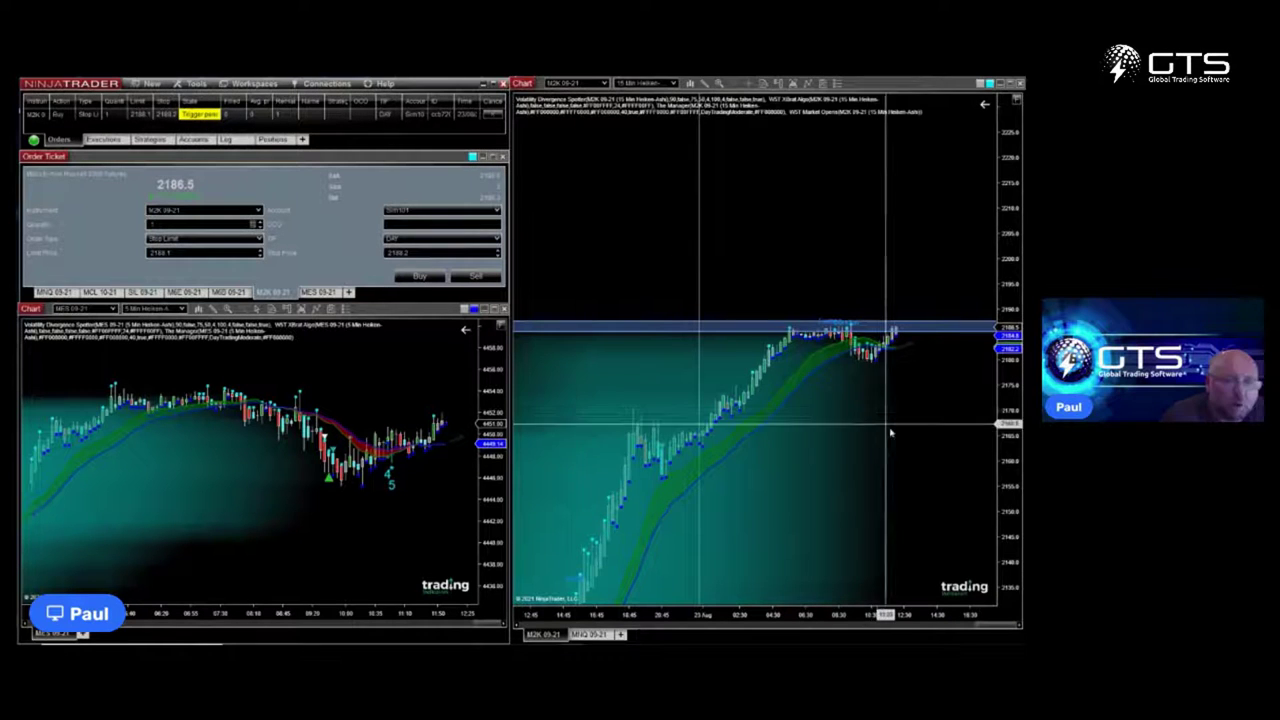
- View the MNQ 09-21 chart and return to the M2K 09-21 chart
{"action": "left_click_drag", "start_coordinate": [922, 464], "coordinate": [893, 460]}
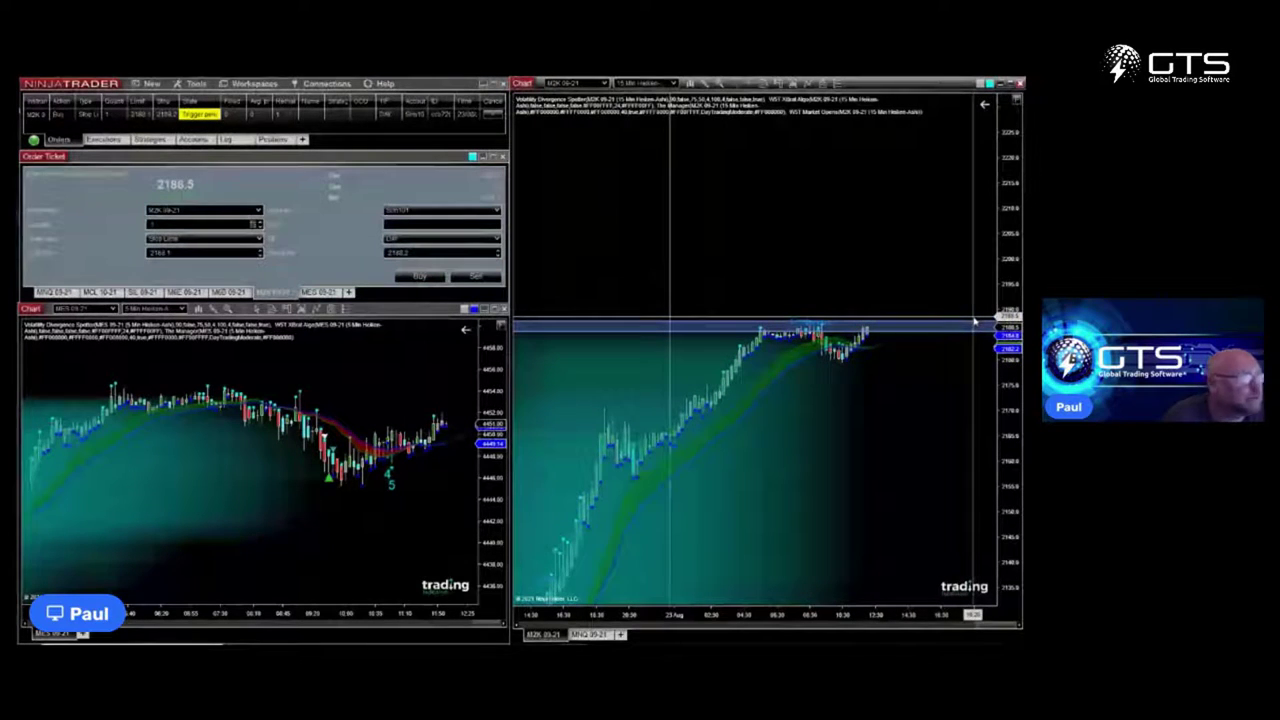
{"action": "left_click", "coordinate": [166, 117]}
{"action": "key", "text": "Return"}
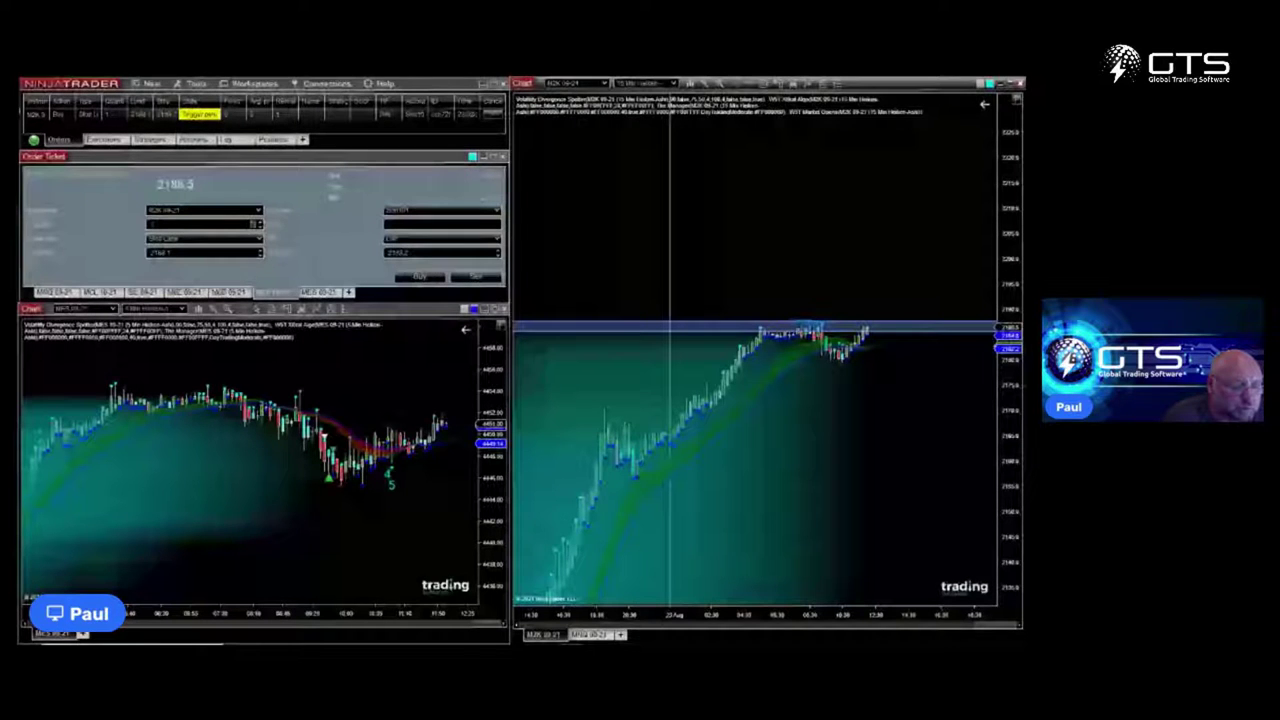
{"action": "left_click", "coordinate": [578, 635]}
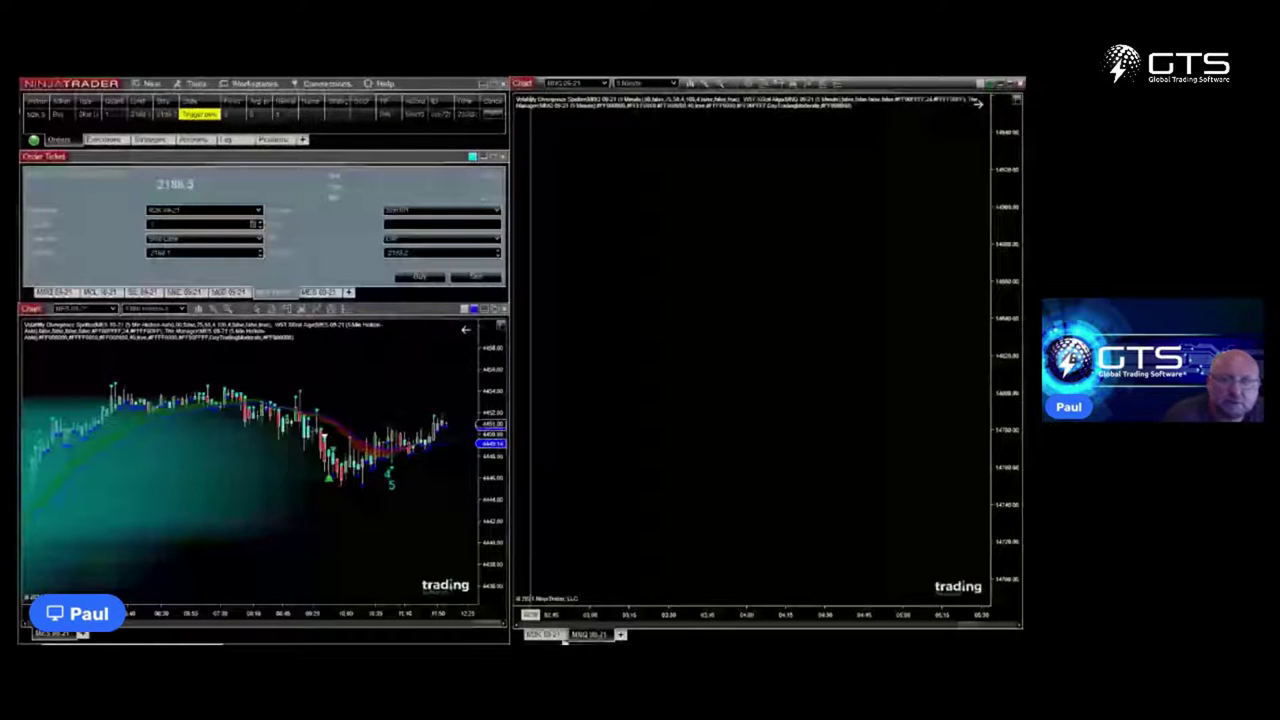
{"action": "left_click", "coordinate": [543, 635]}
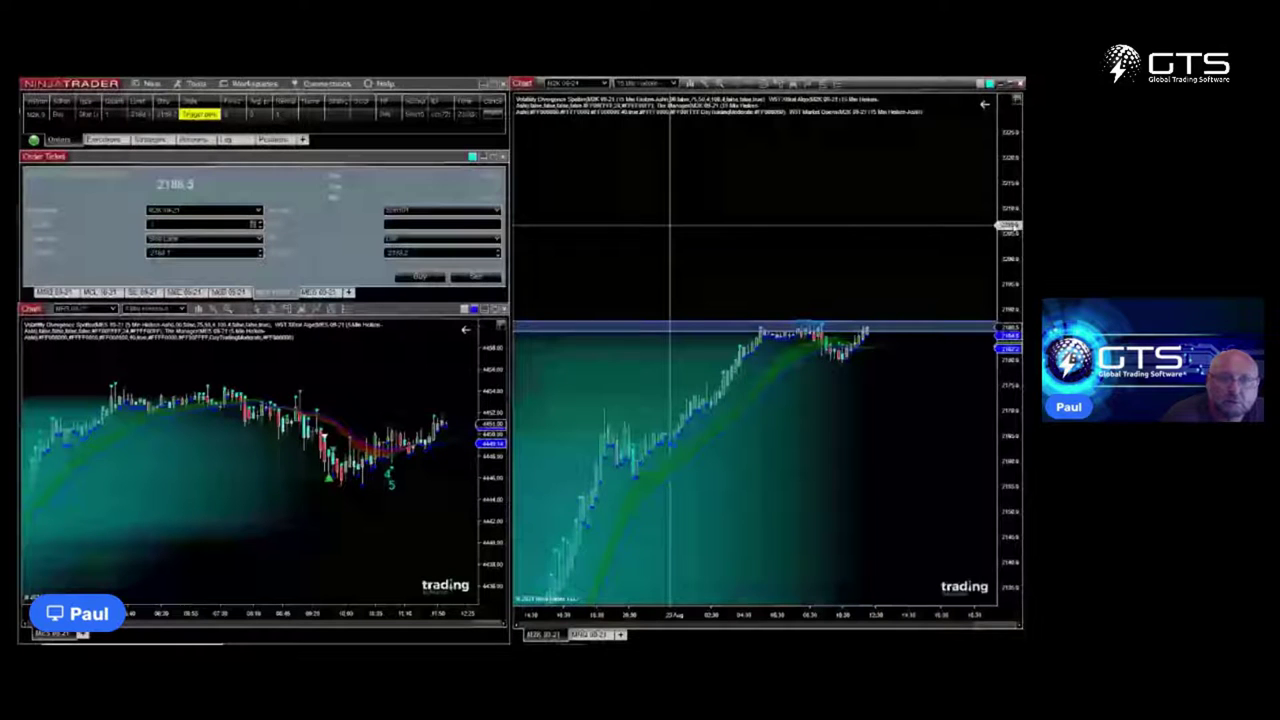
- Fit the M2K 09-21 chart's price scale and enable hidden Chart Trader mode so the pending buy order shows on the chart
{"action": "left_click", "coordinate": [1016, 100]}
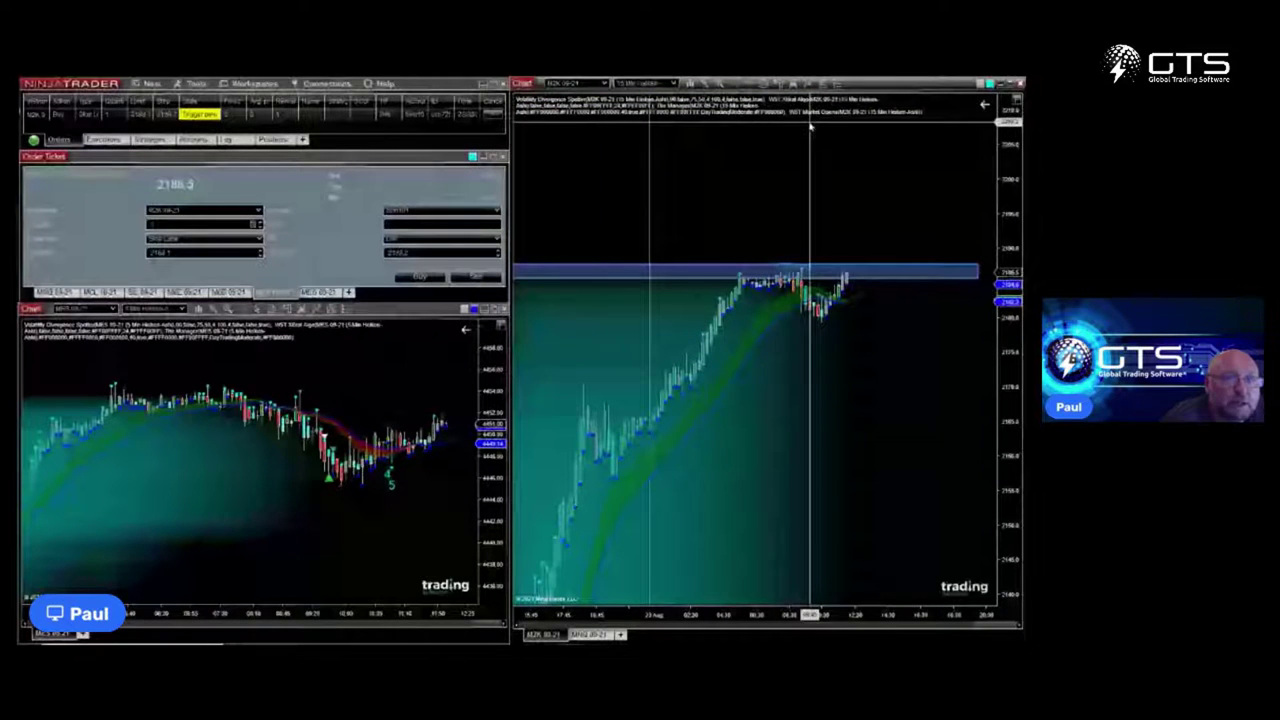
{"action": "left_click", "coordinate": [779, 86]}
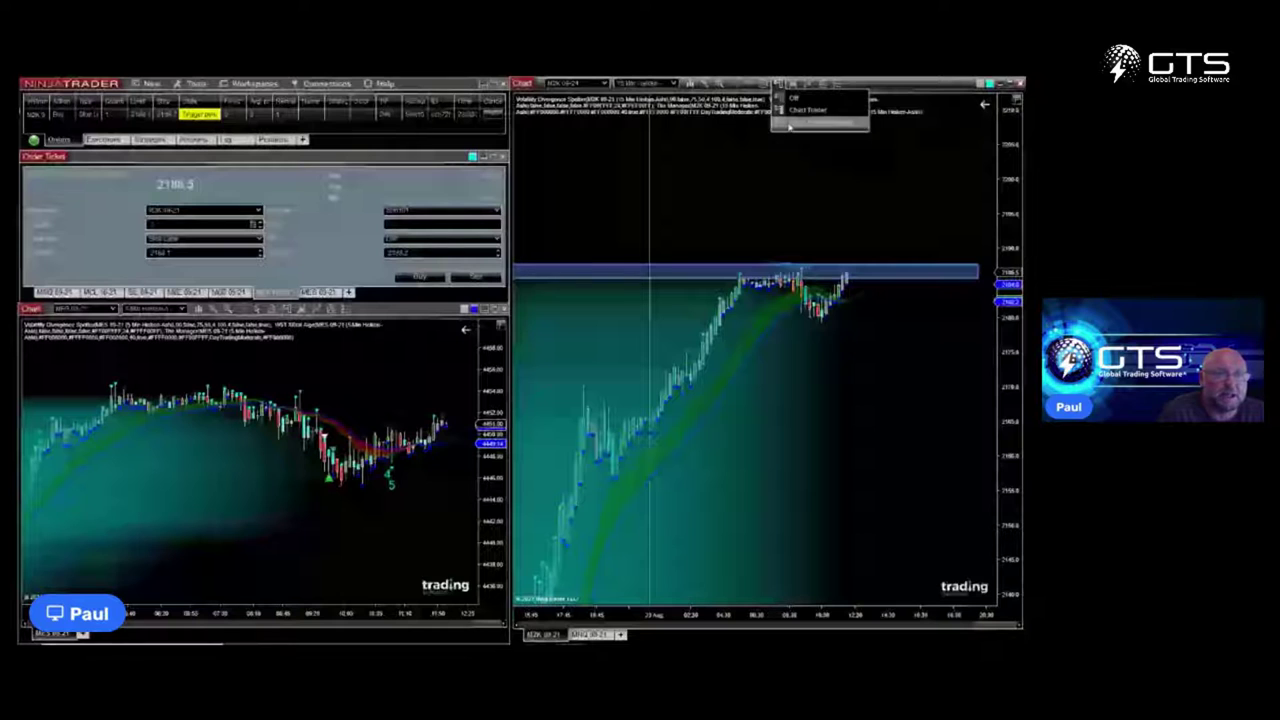
{"action": "left_click", "coordinate": [790, 124]}
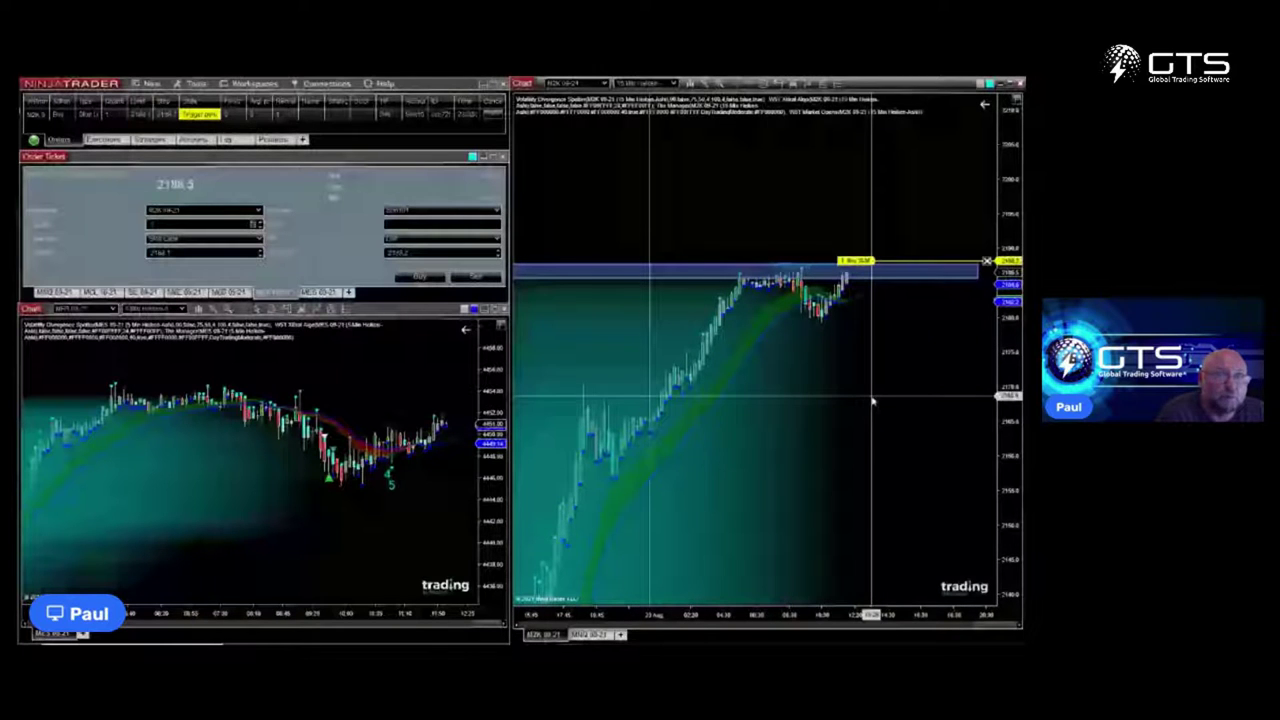
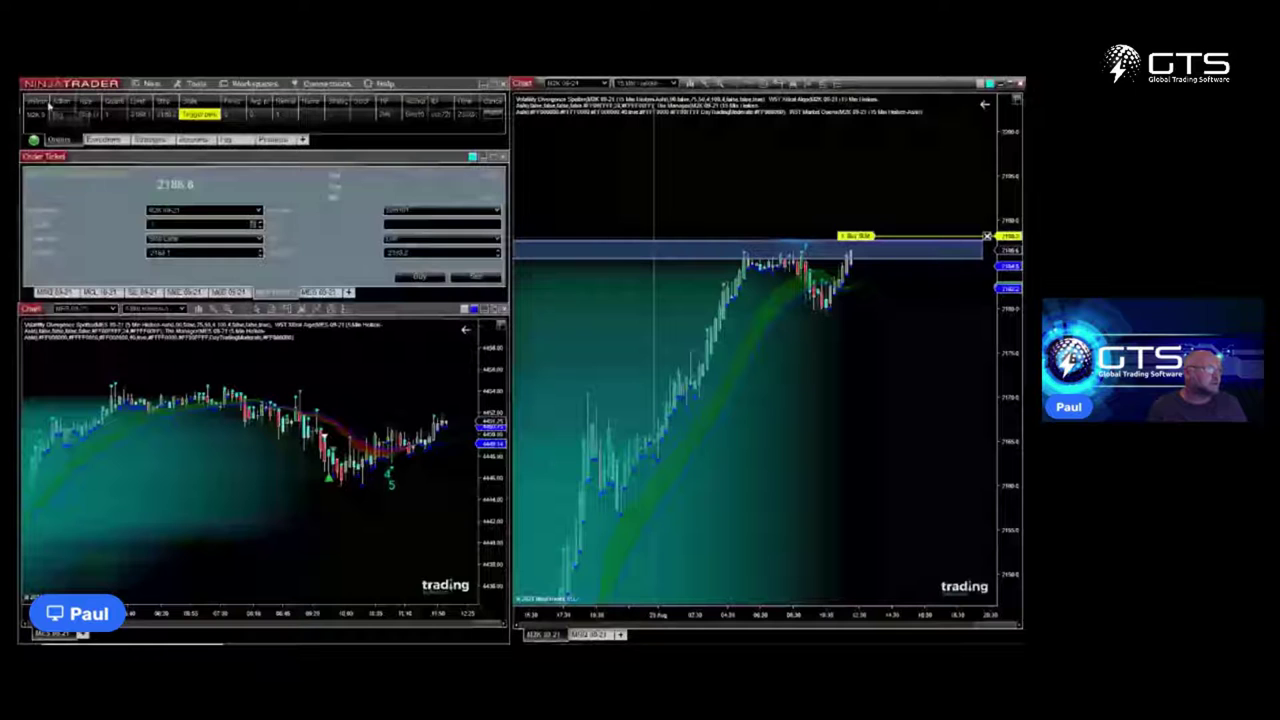
- Display the full Chart Trader panel on the M2K 09-21 chart and return it to hidden mode
{"action": "left_click", "coordinate": [33, 116]}
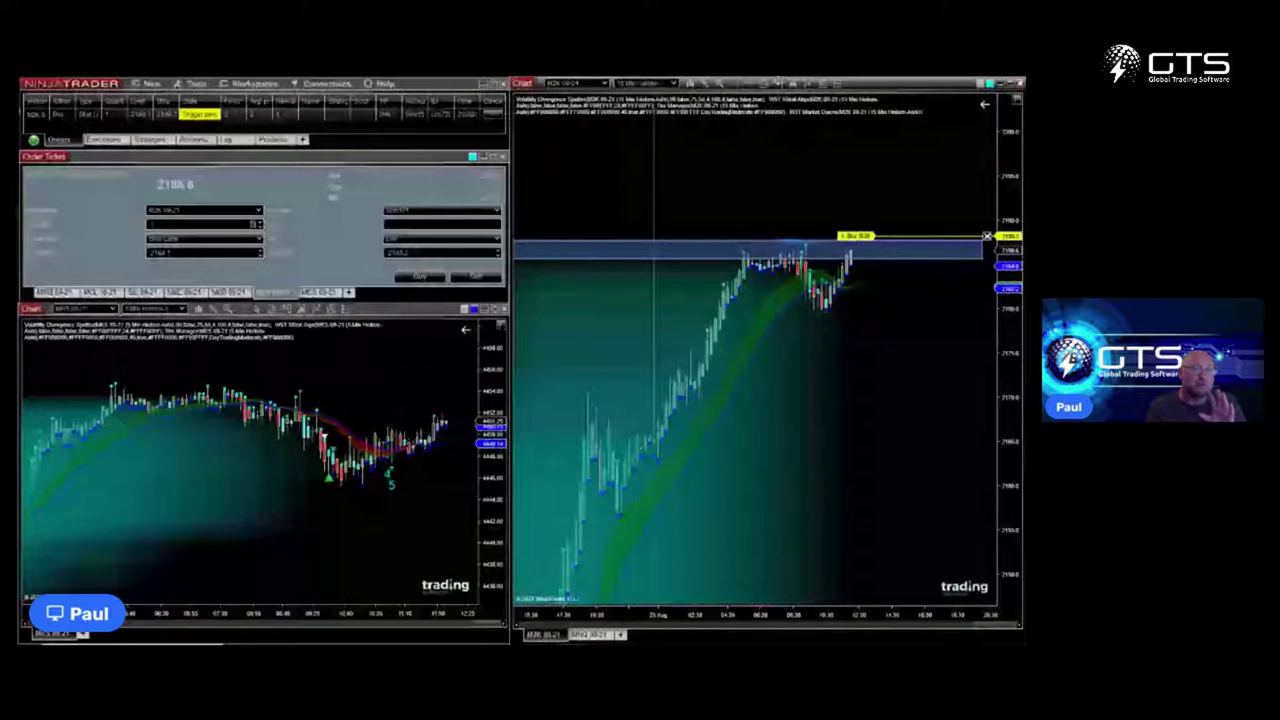
{"action": "left_click", "coordinate": [780, 84]}
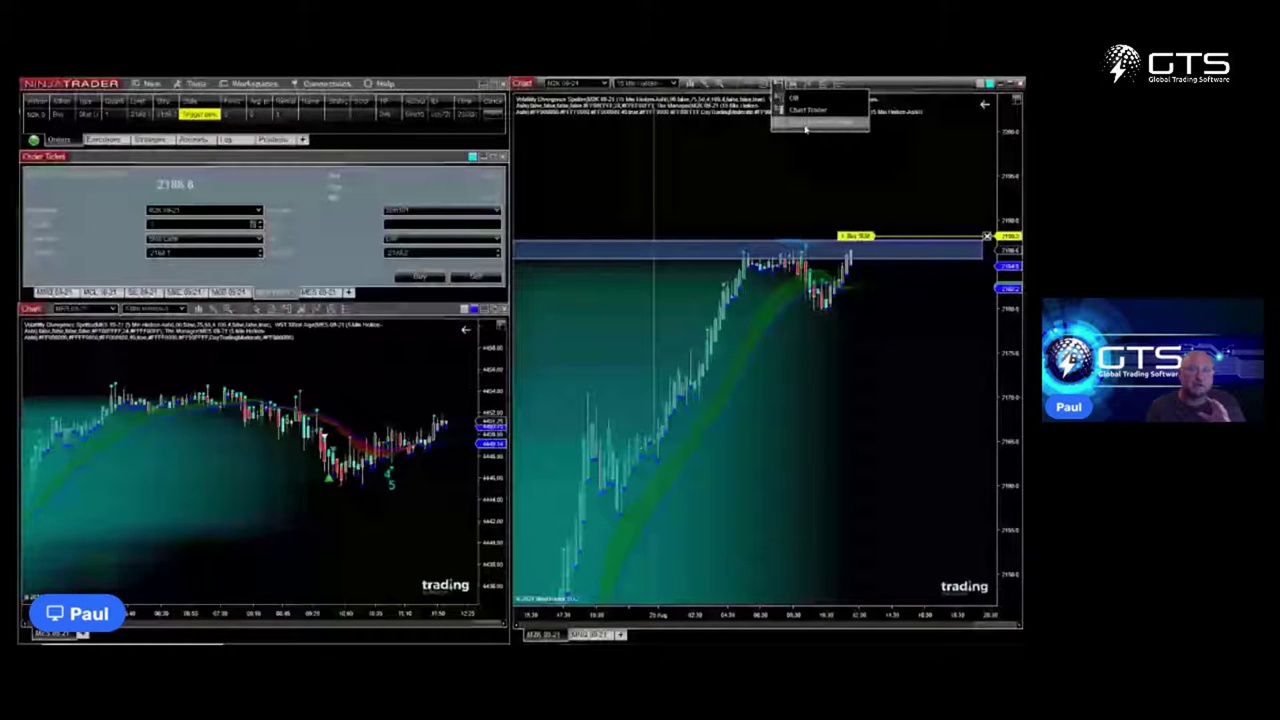
{"action": "left_click", "coordinate": [806, 125]}
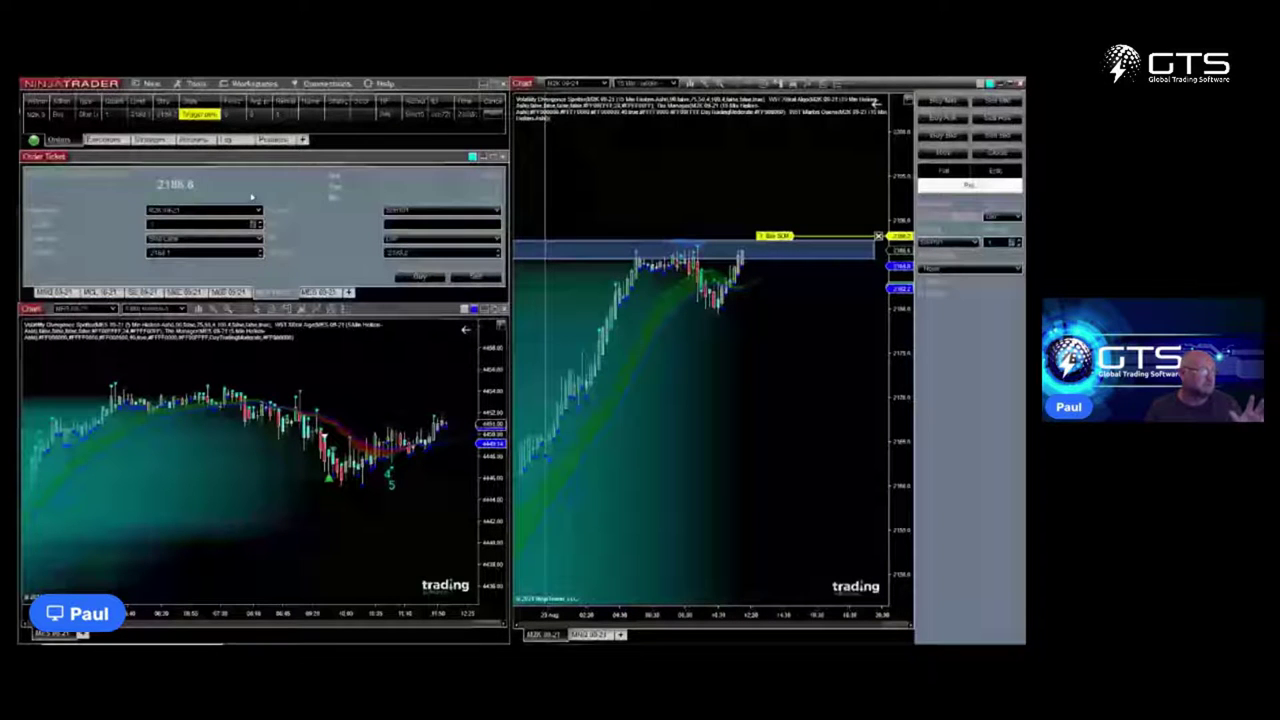
{"action": "mouse_move", "coordinate": [287, 159]}
{"action": "left_mouse_down"}
{"action": "mouse_move", "coordinate": [296, 173]}
{"action": "mouse_move", "coordinate": [291, 160]}
{"action": "left_mouse_up"}
{"action": "left_click", "coordinate": [779, 83]}
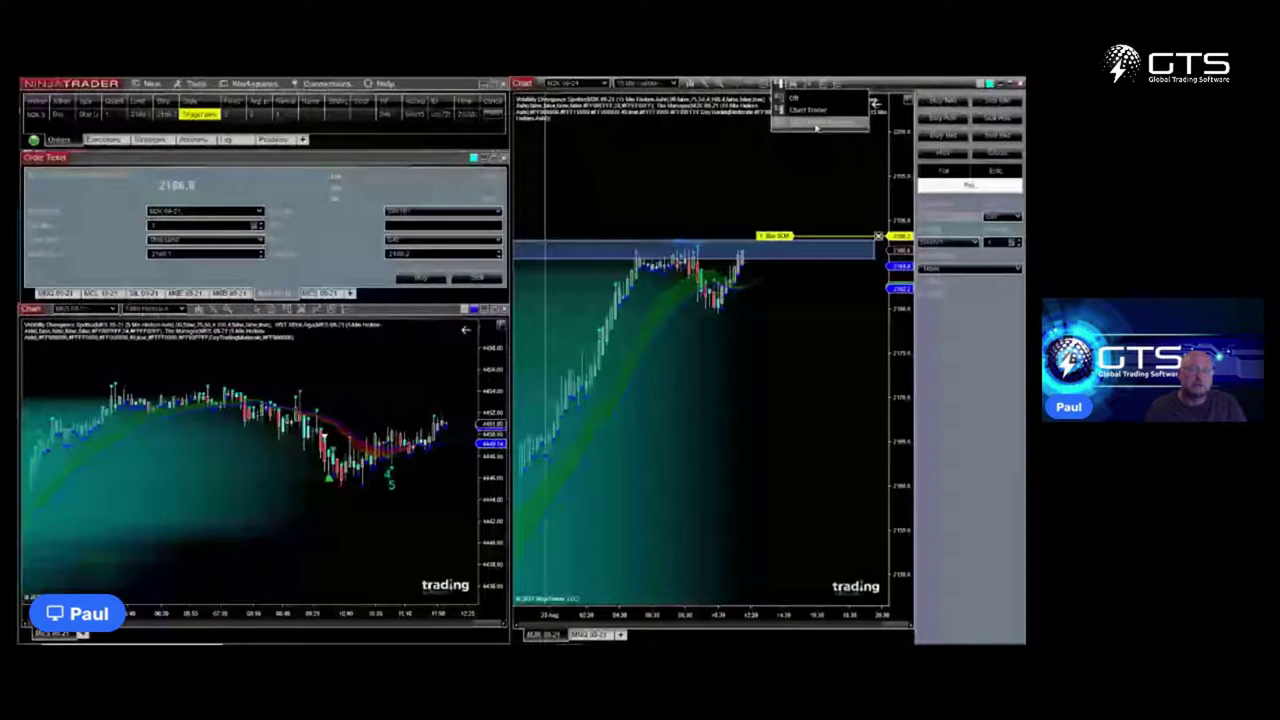
{"action": "left_click", "coordinate": [816, 128]}
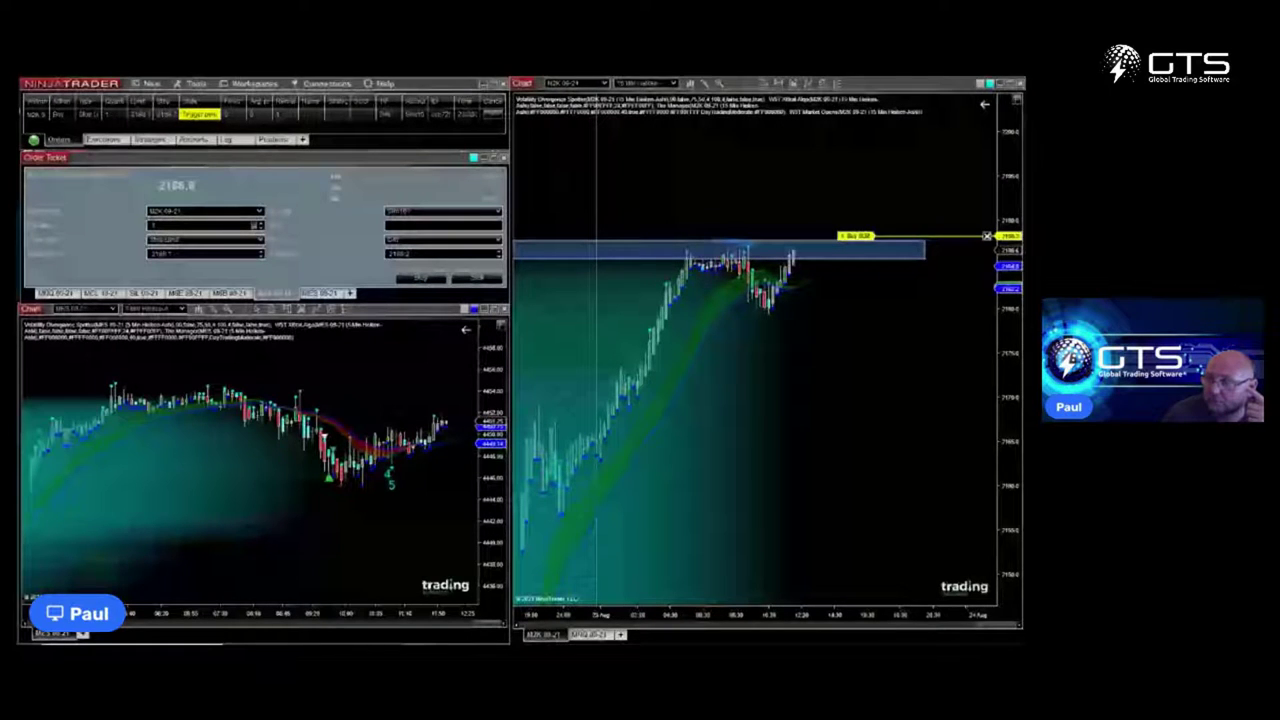
- Bring up the M6B 09-21 chart and examine its recent price action below the resistance zone
{"action": "key", "text": "alt+Tab"}
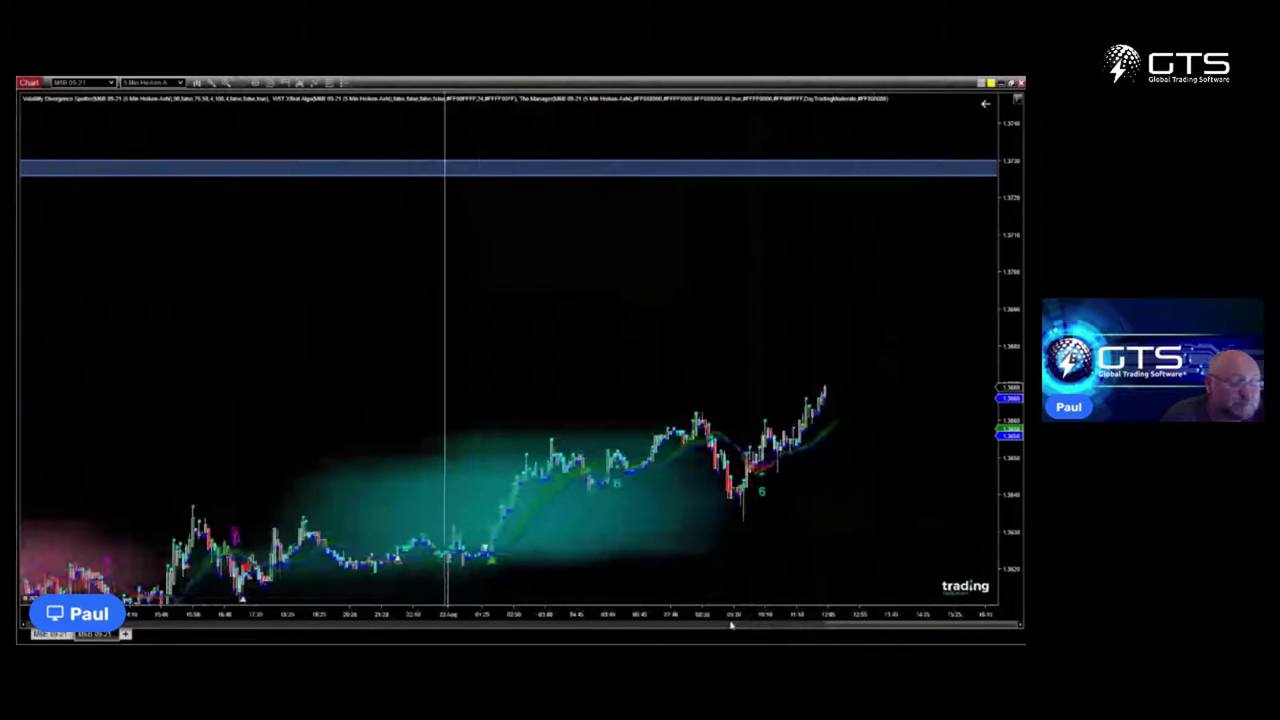
{"action": "left_click_drag", "start_coordinate": [731, 620], "coordinate": [680, 617]}
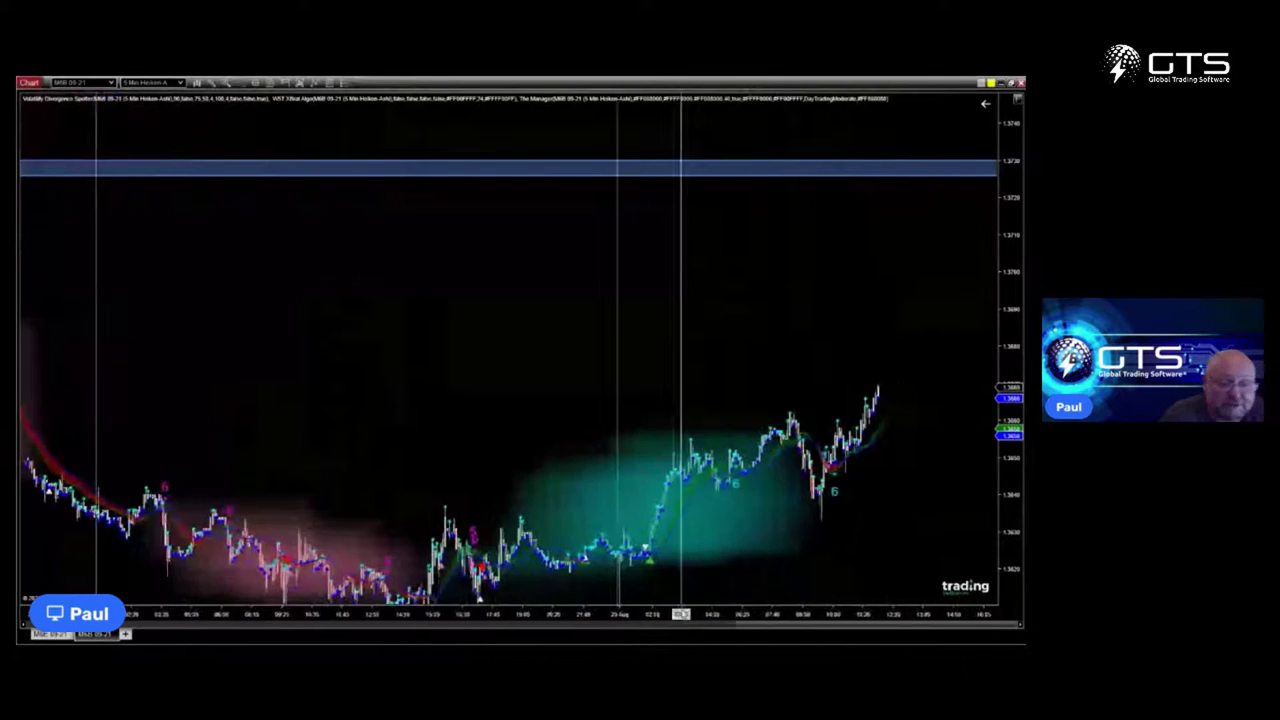
{"action": "left_click_drag", "start_coordinate": [881, 622], "coordinate": [733, 623]}
{"action": "left_click_drag", "start_coordinate": [868, 550], "coordinate": [828, 546]}
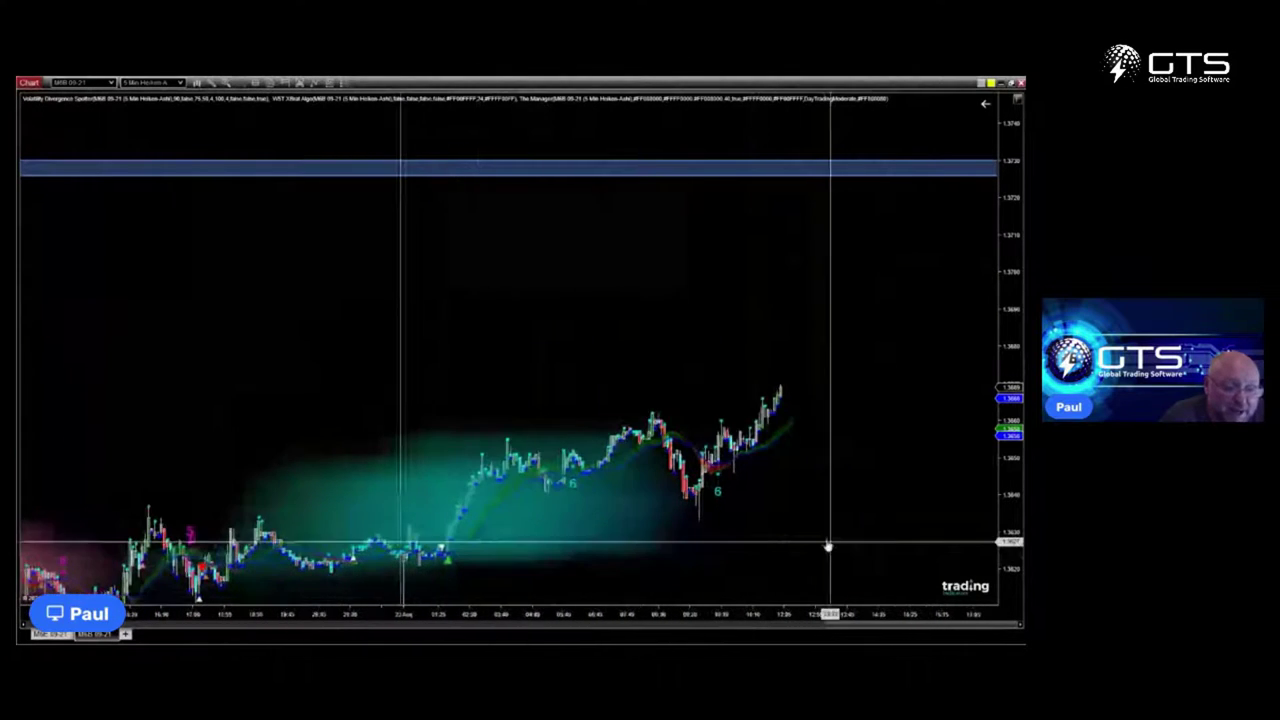
{"action": "left_click_drag", "start_coordinate": [812, 616], "coordinate": [726, 618]}
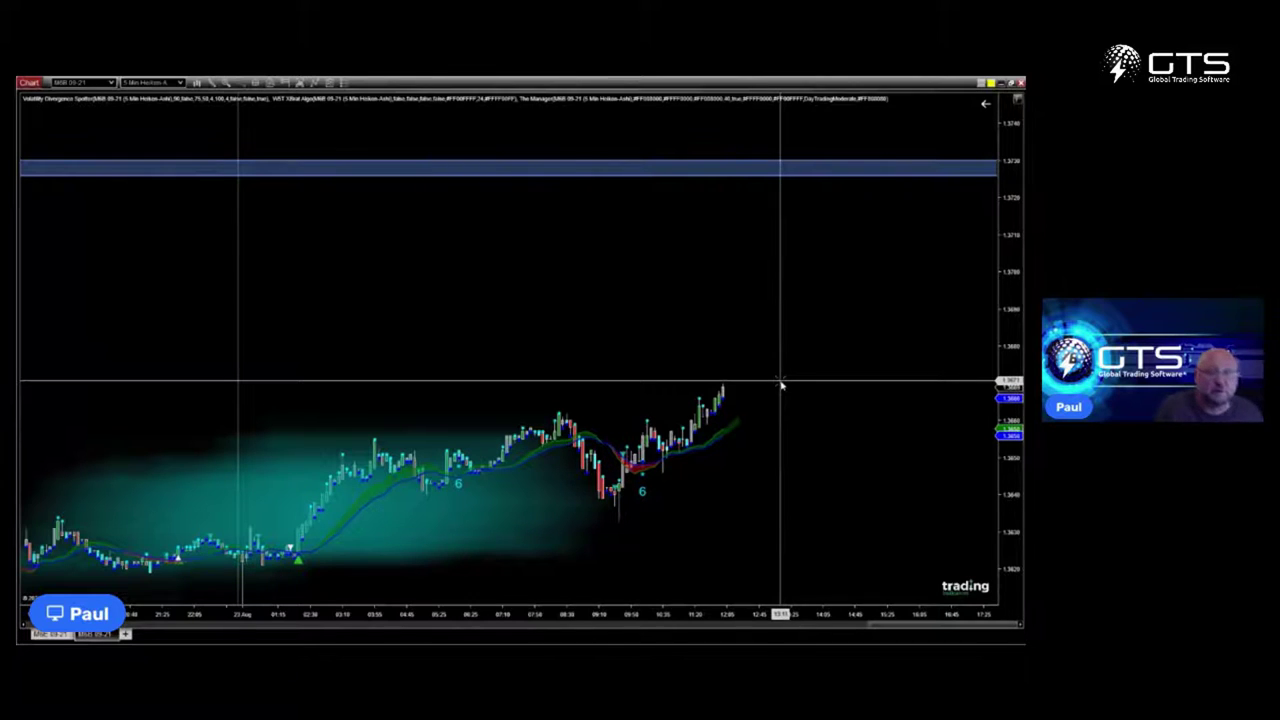
- Restore the M6B 09-21 chart from full size, place it beneath the order ticket and narrow it to the ticket's width
{"action": "left_click", "coordinate": [1011, 84]}
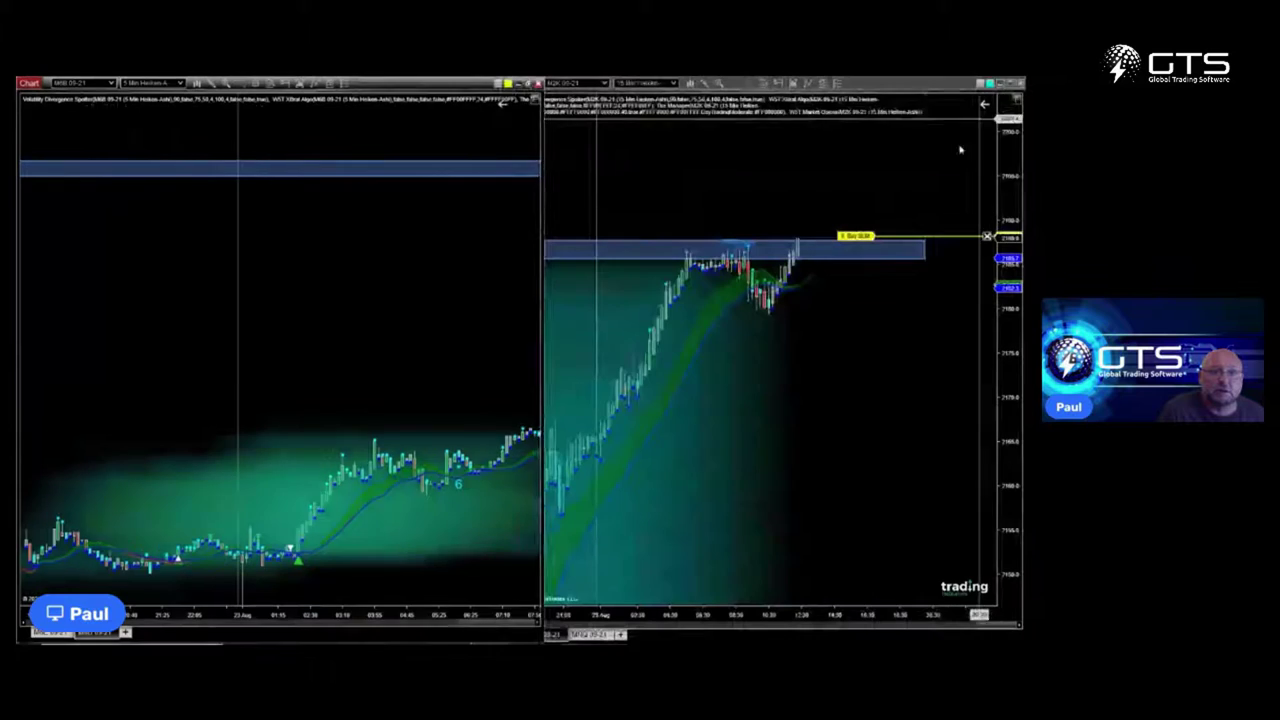
{"action": "left_click_drag", "start_coordinate": [445, 81], "coordinate": [404, 305]}
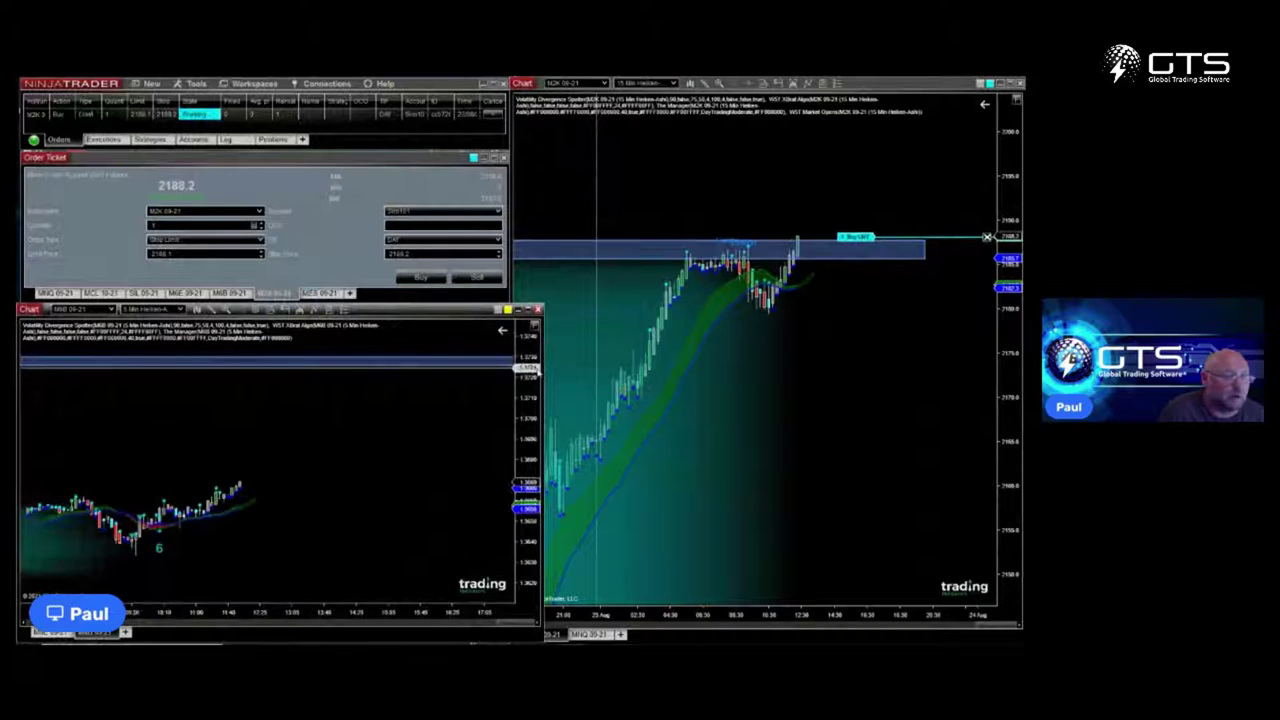
{"action": "left_click_drag", "start_coordinate": [542, 369], "coordinate": [510, 360]}
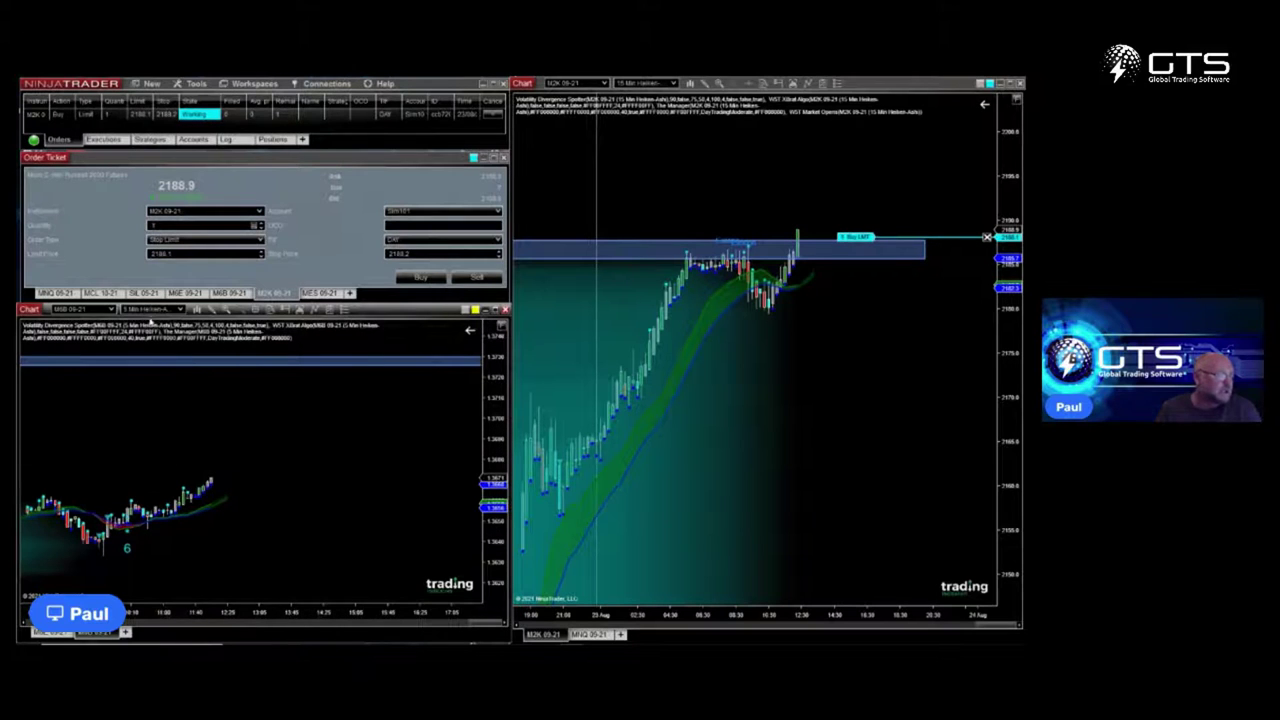
- Bring up the M6B 09-21 order ticket and set its order type to Stop Limit
{"action": "left_click", "coordinate": [225, 294]}
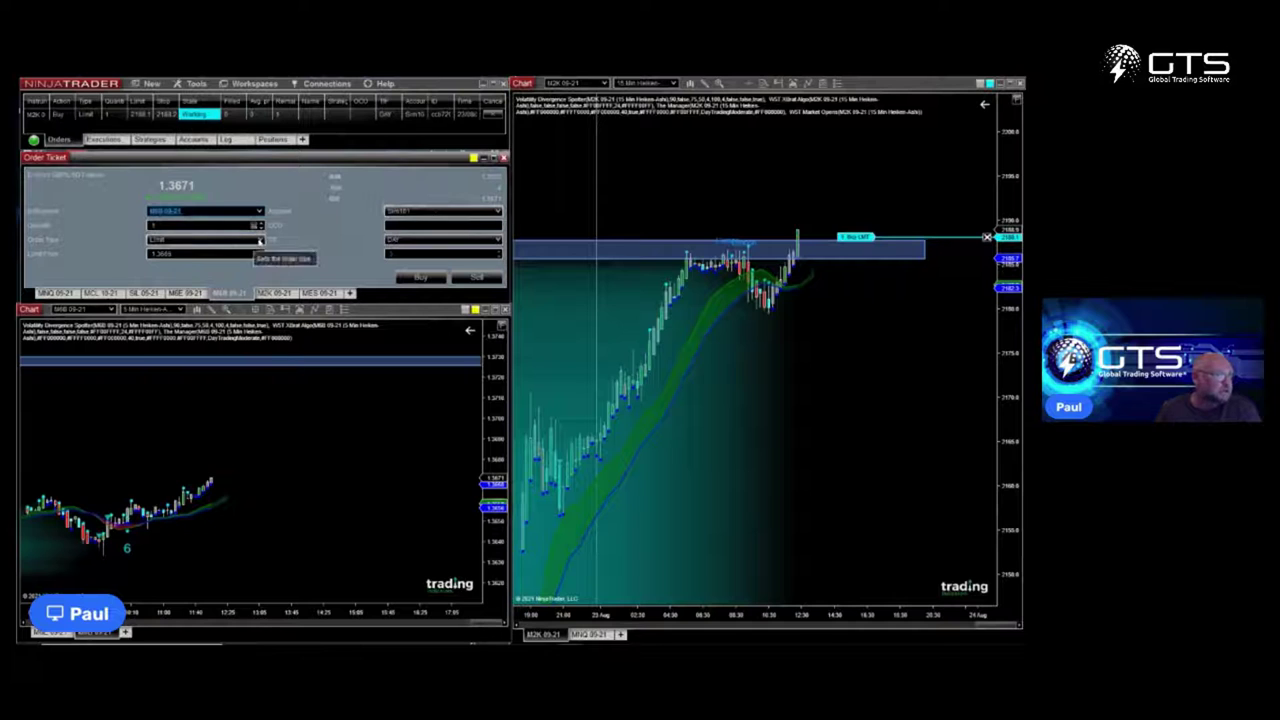
{"action": "left_click", "coordinate": [256, 240]}
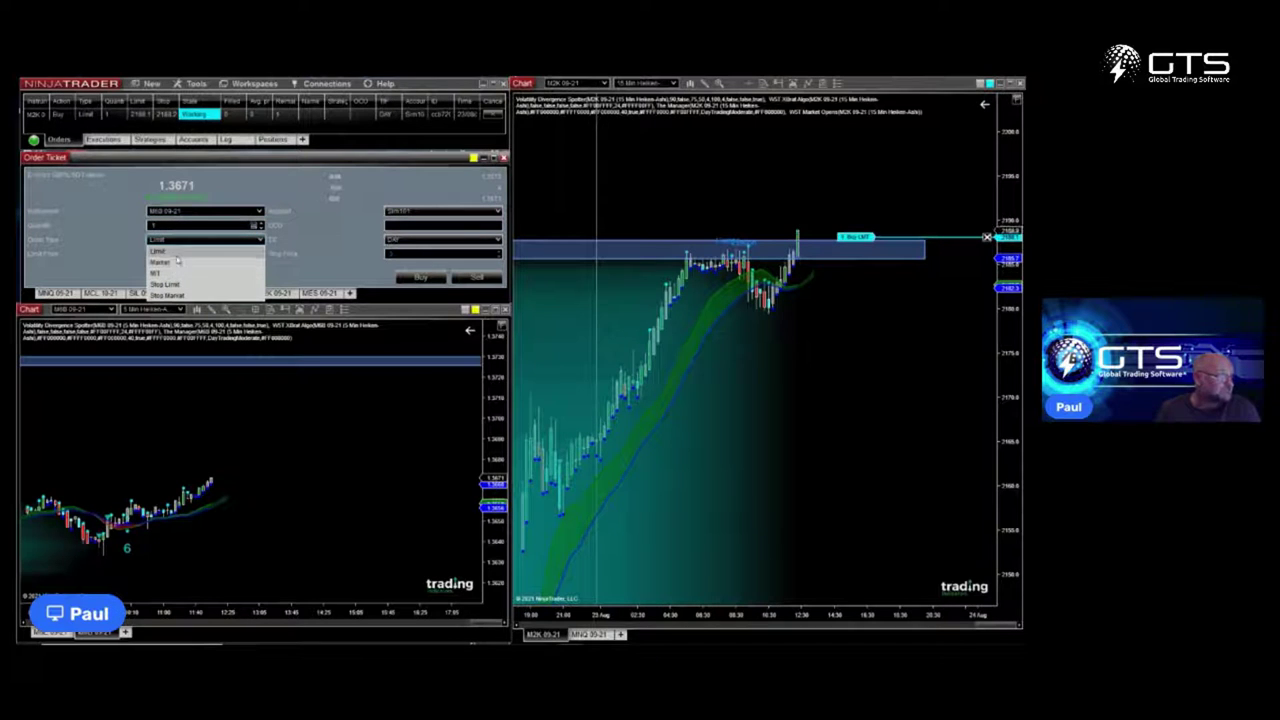
{"action": "left_click", "coordinate": [180, 285]}
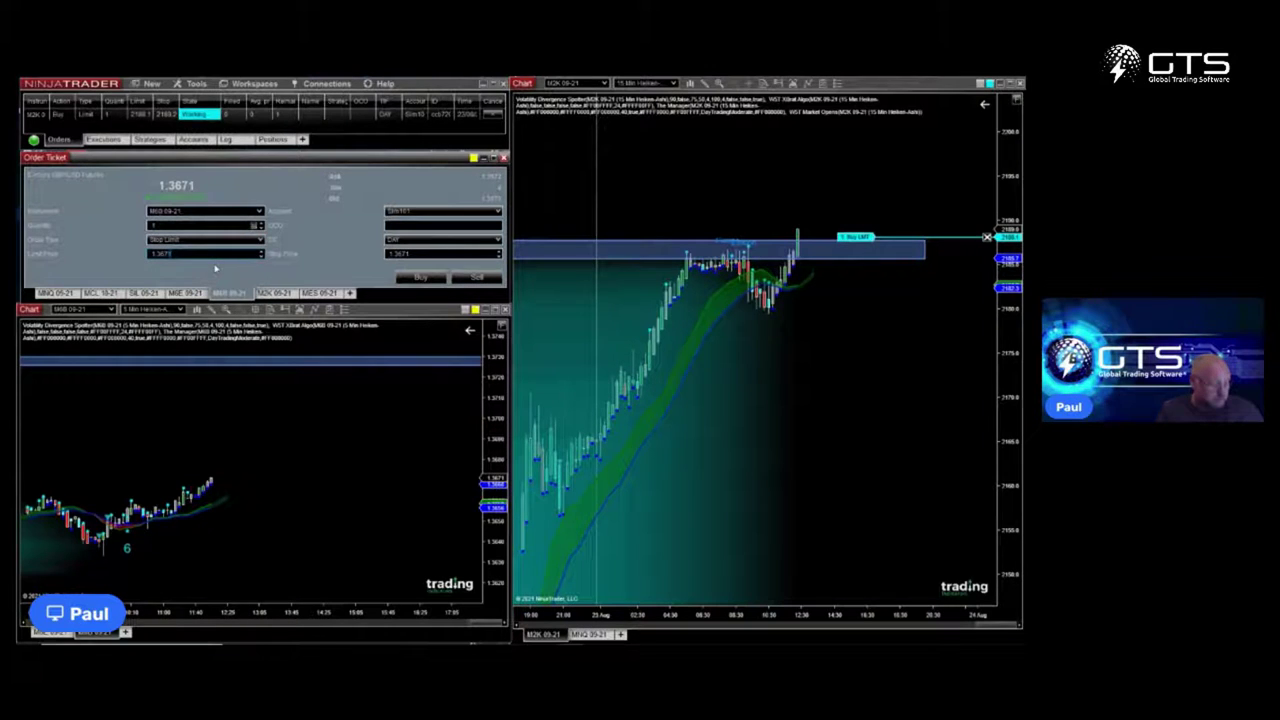
- Set the limit price to 1.3672 and the stop price to 1.3673, and place the buy order for one M6B 09-21 contract
{"action": "scroll", "coordinate": [224, 253], "scroll_direction": "up", "scroll_amount": 1}
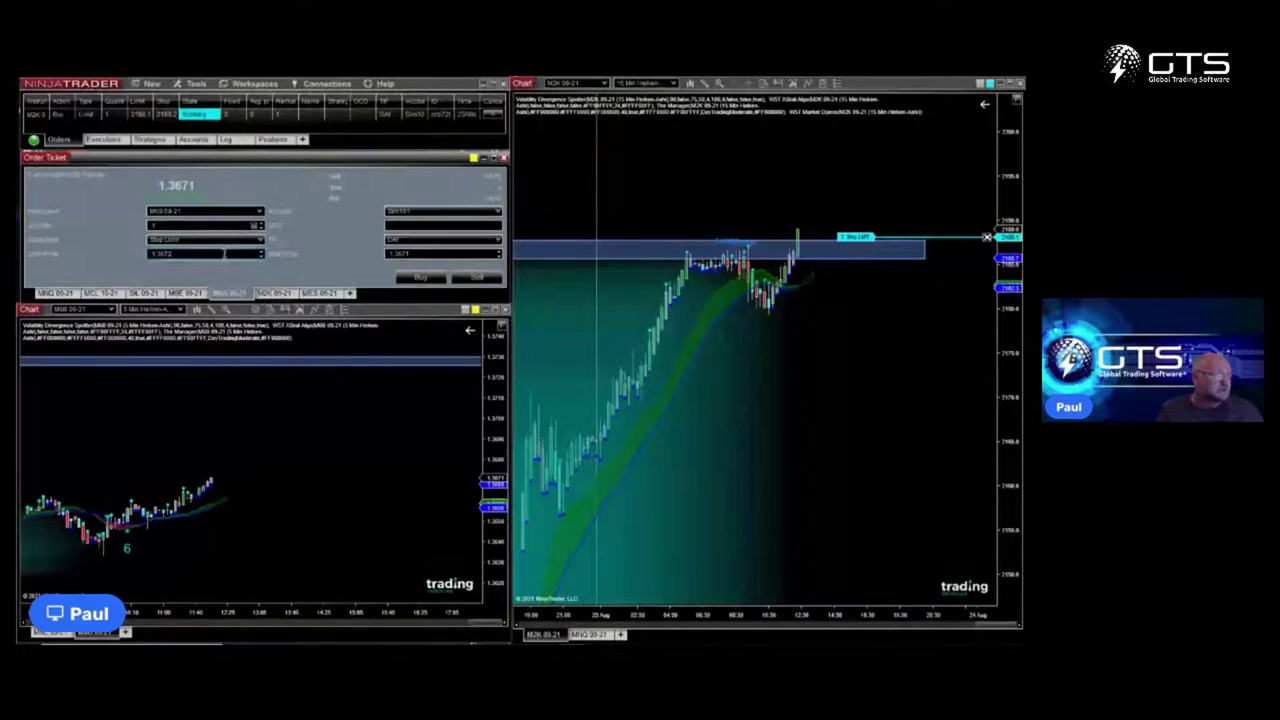
{"action": "left_click", "coordinate": [421, 254]}
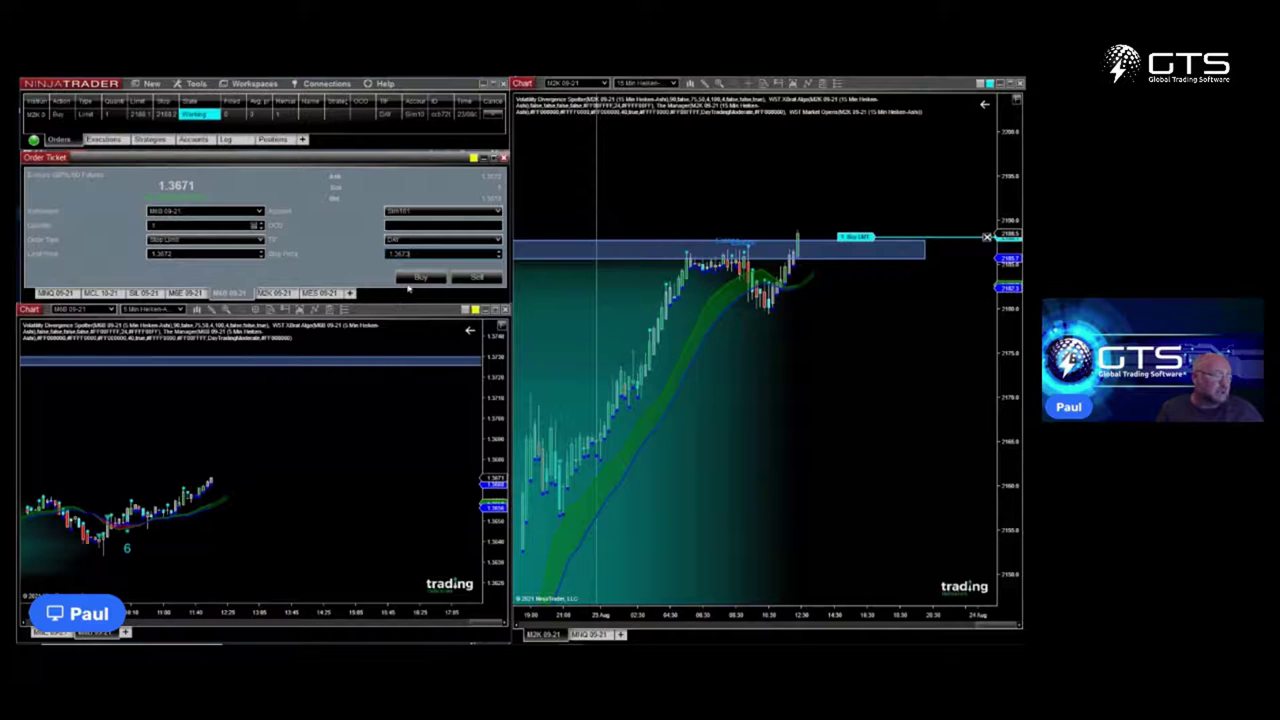
{"action": "left_click", "coordinate": [418, 281]}
{"action": "left_click", "coordinate": [238, 251]}
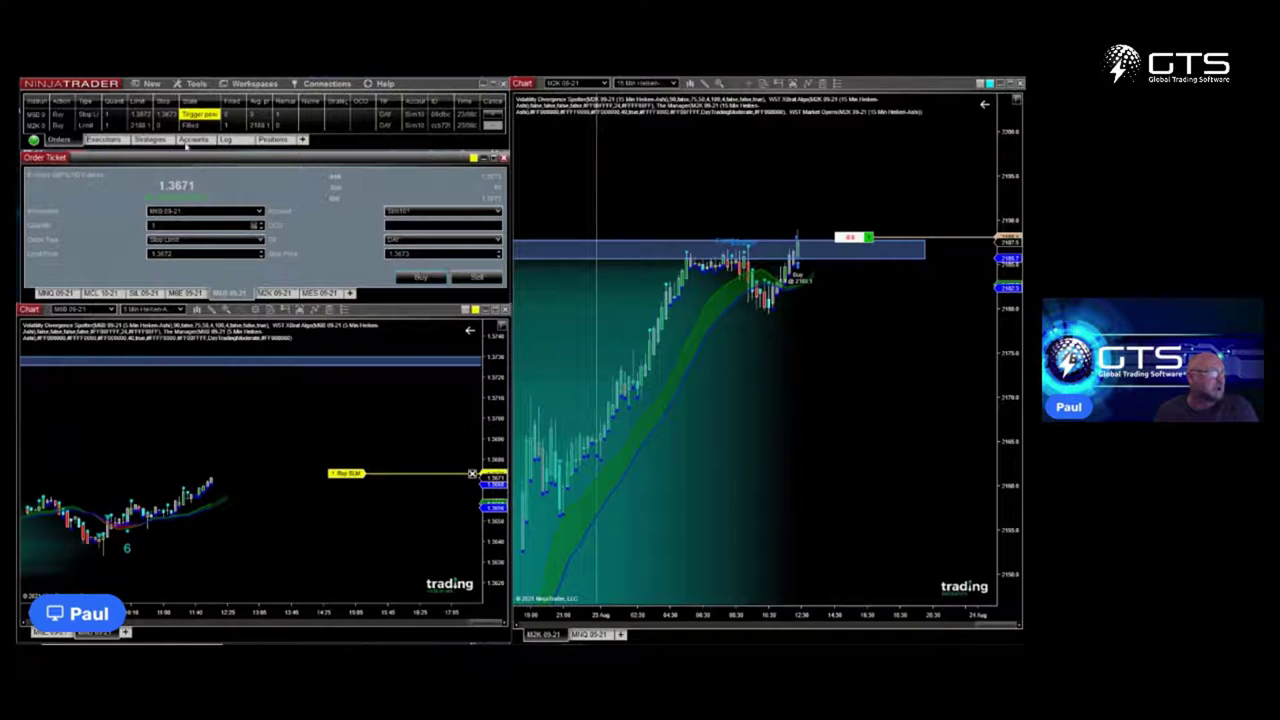
- Show the open positions and apply the second saved ATM strategy to the long M2K 09-21 position
{"action": "left_click", "coordinate": [266, 140]}
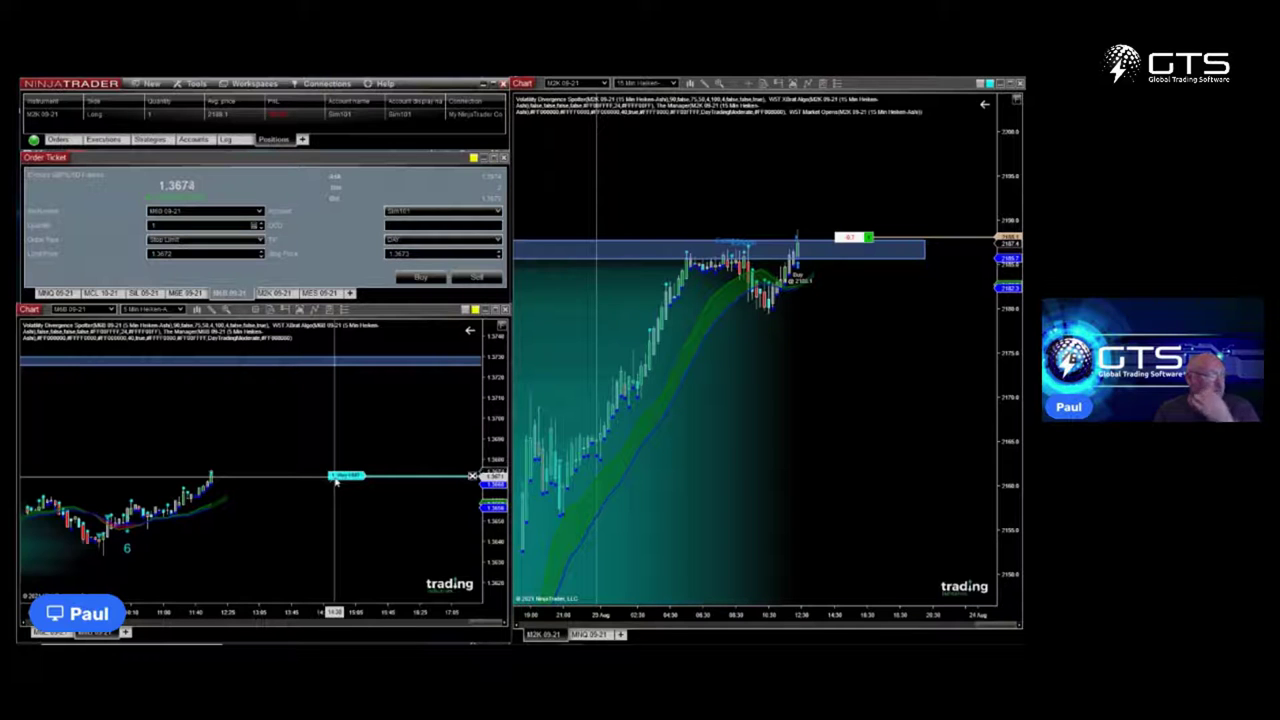
{"action": "left_click", "coordinate": [44, 114]}
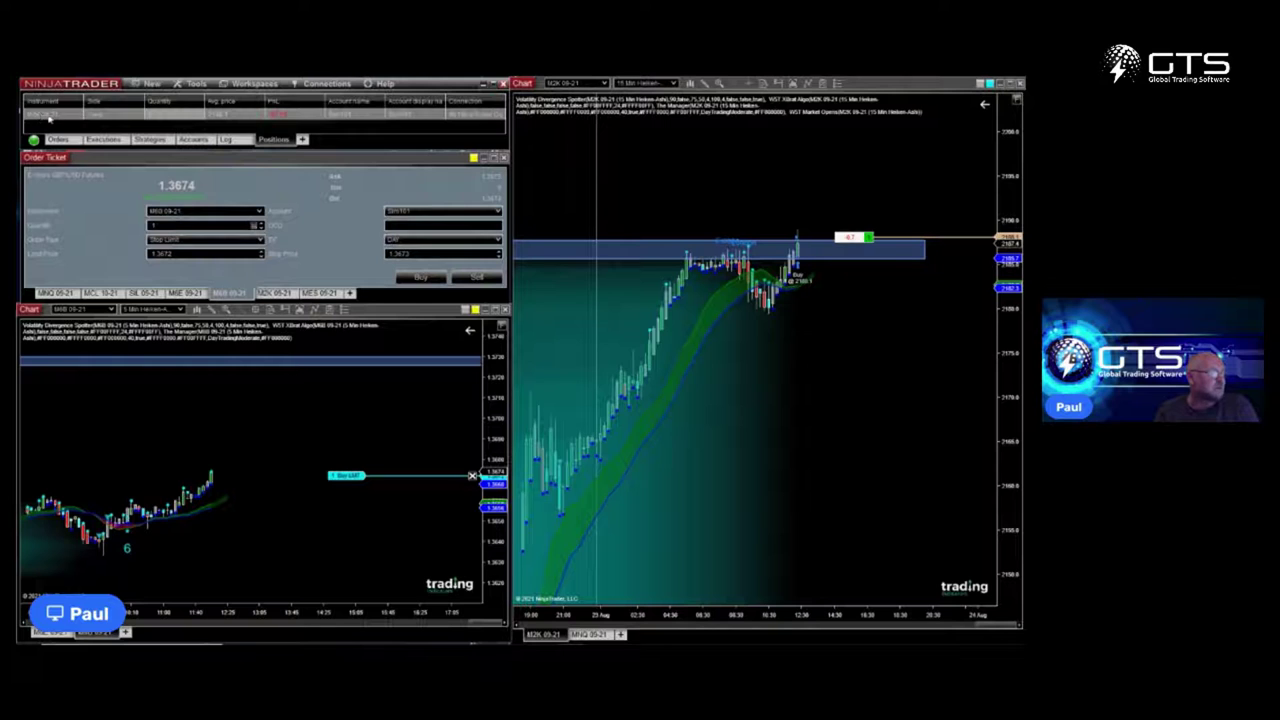
{"action": "right_click", "coordinate": [48, 117]}
{"action": "mouse_move", "coordinate": [114, 128]}
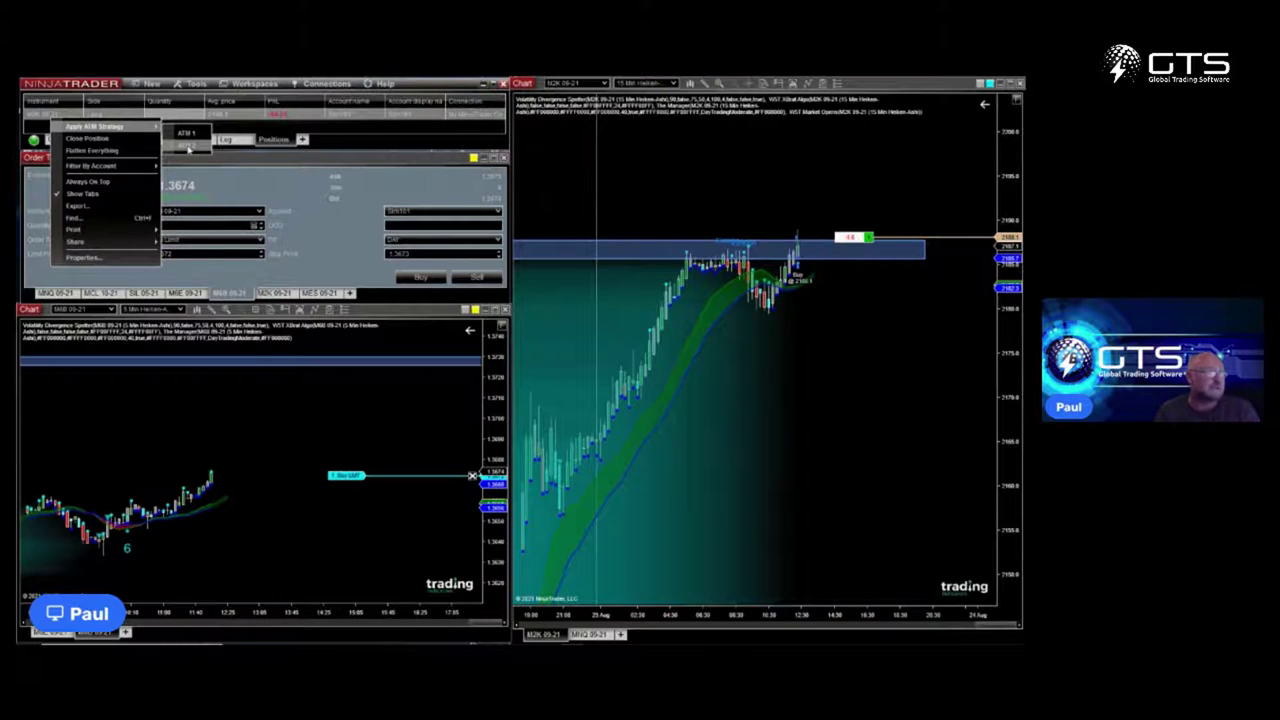
{"action": "left_click", "coordinate": [188, 147]}
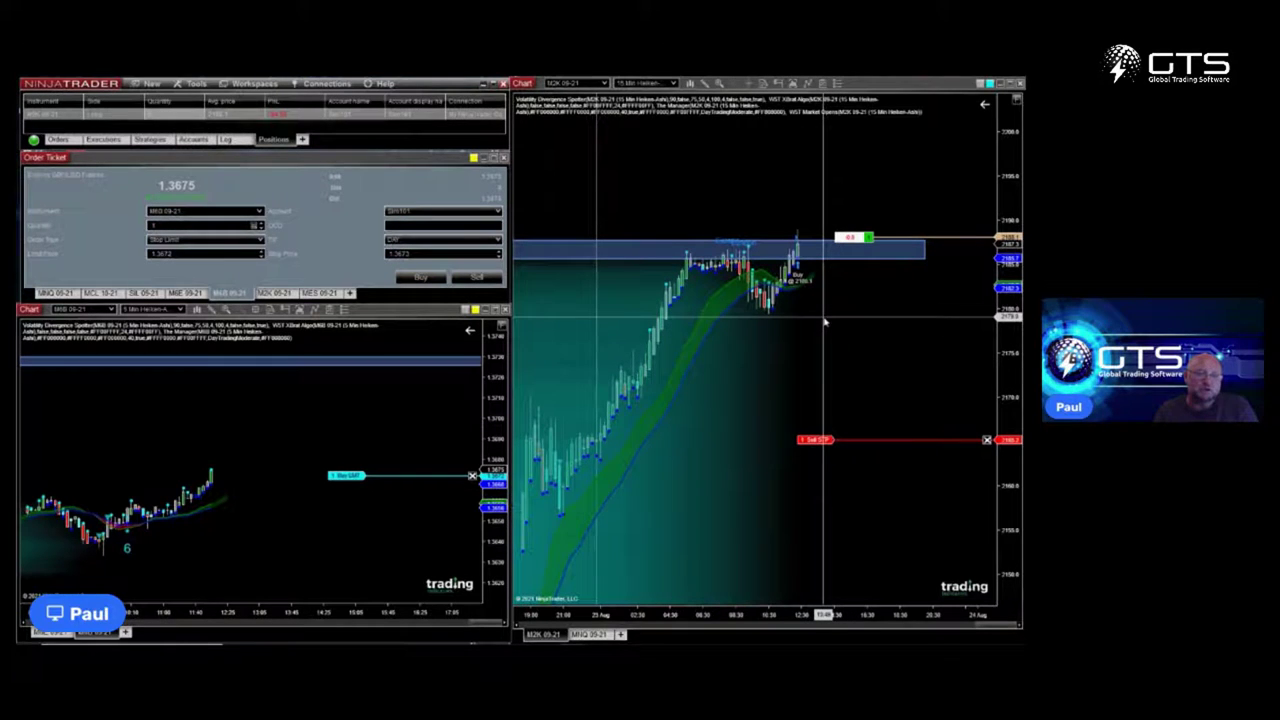
- Move the M2K 09-21 position's sell stop order on the chart up to 2179.0, below the recent swing low
{"action": "left_click", "coordinate": [815, 440]}
{"action": "left_click", "coordinate": [816, 441]}
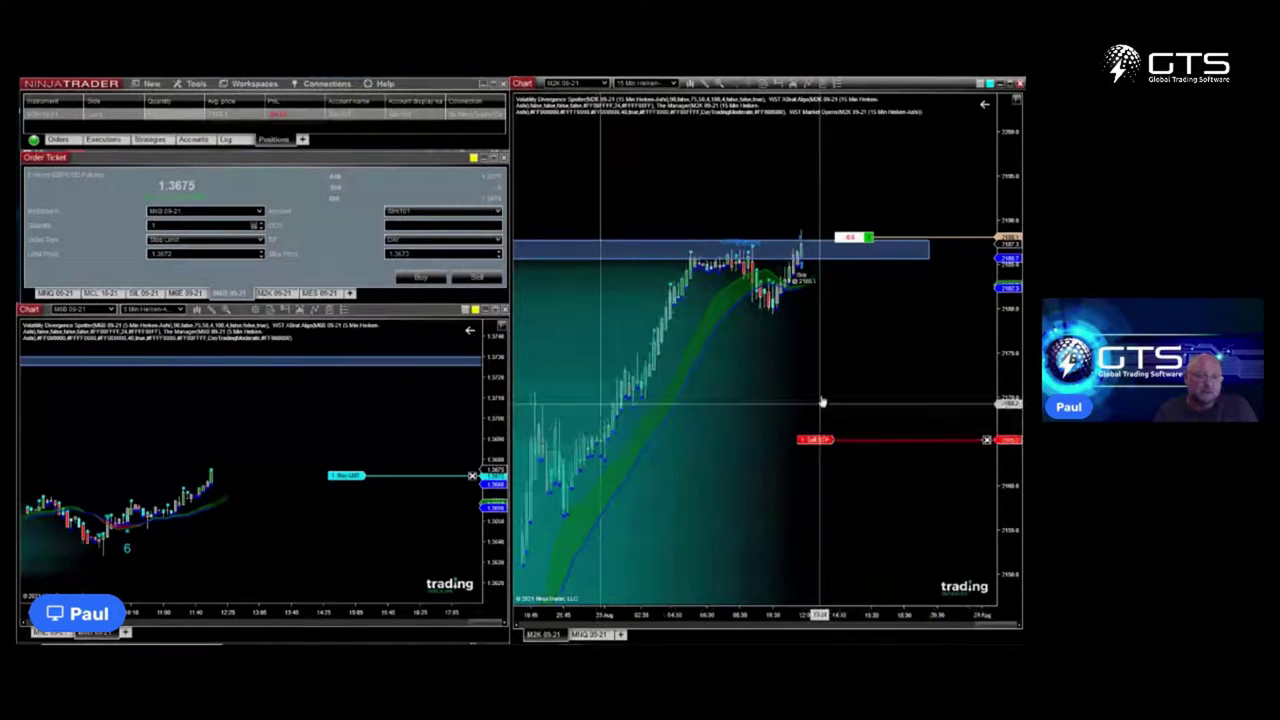
{"action": "left_click", "coordinate": [813, 441]}
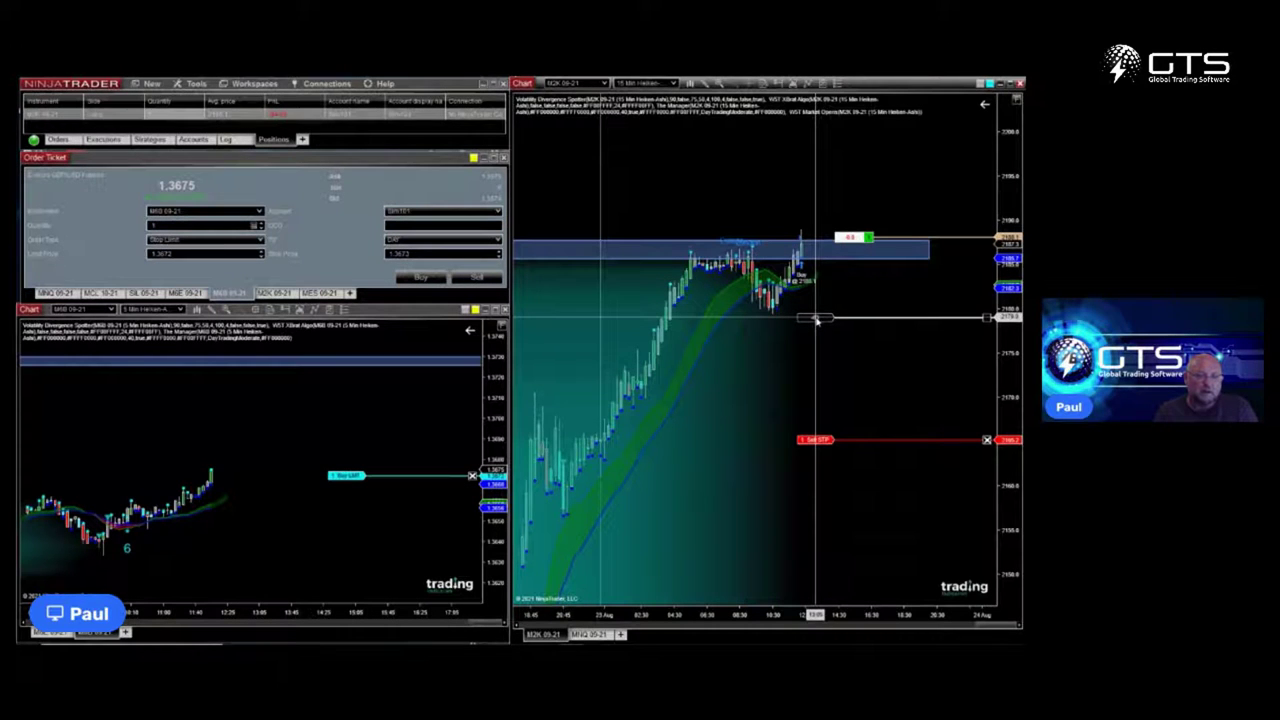
{"action": "left_click", "coordinate": [815, 318]}
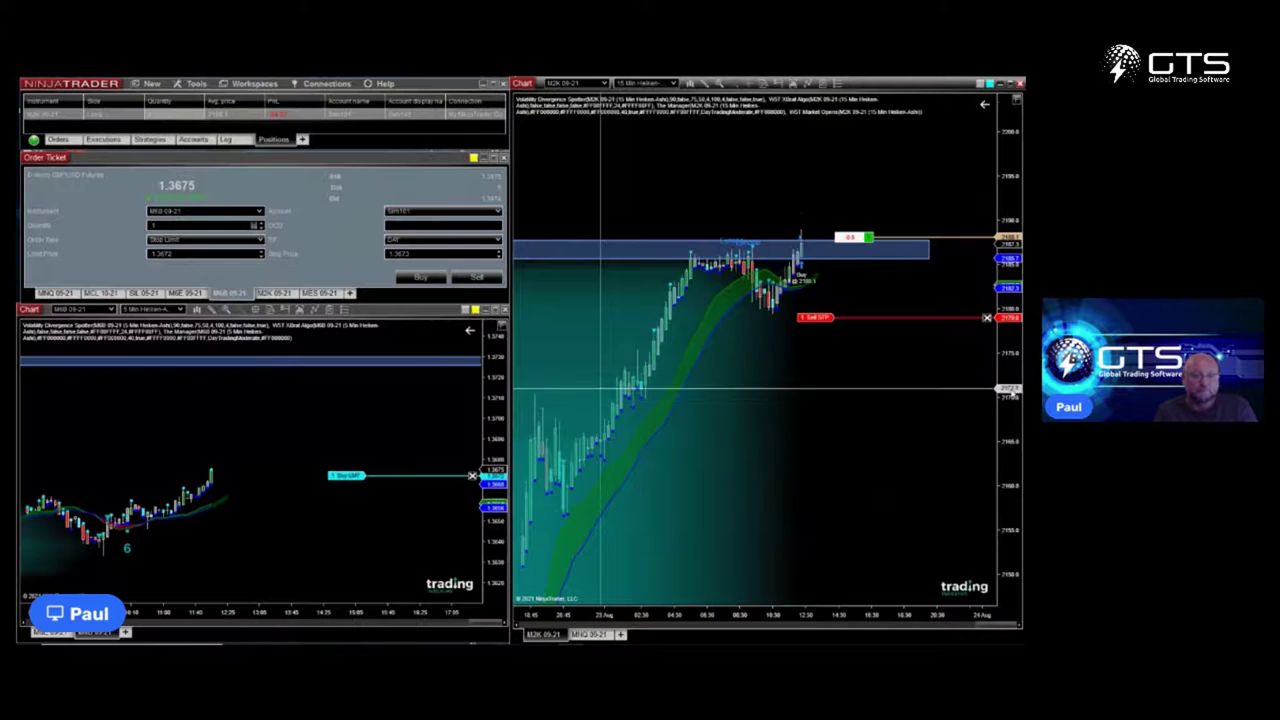
- Maximize the M2K 09-21 chart and rescale it to examine the stop loss and profit target against earlier price history
{"action": "left_click_drag", "start_coordinate": [1012, 392], "coordinate": [1010, 348]}
{"action": "left_click_drag", "start_coordinate": [952, 398], "coordinate": [968, 446]}
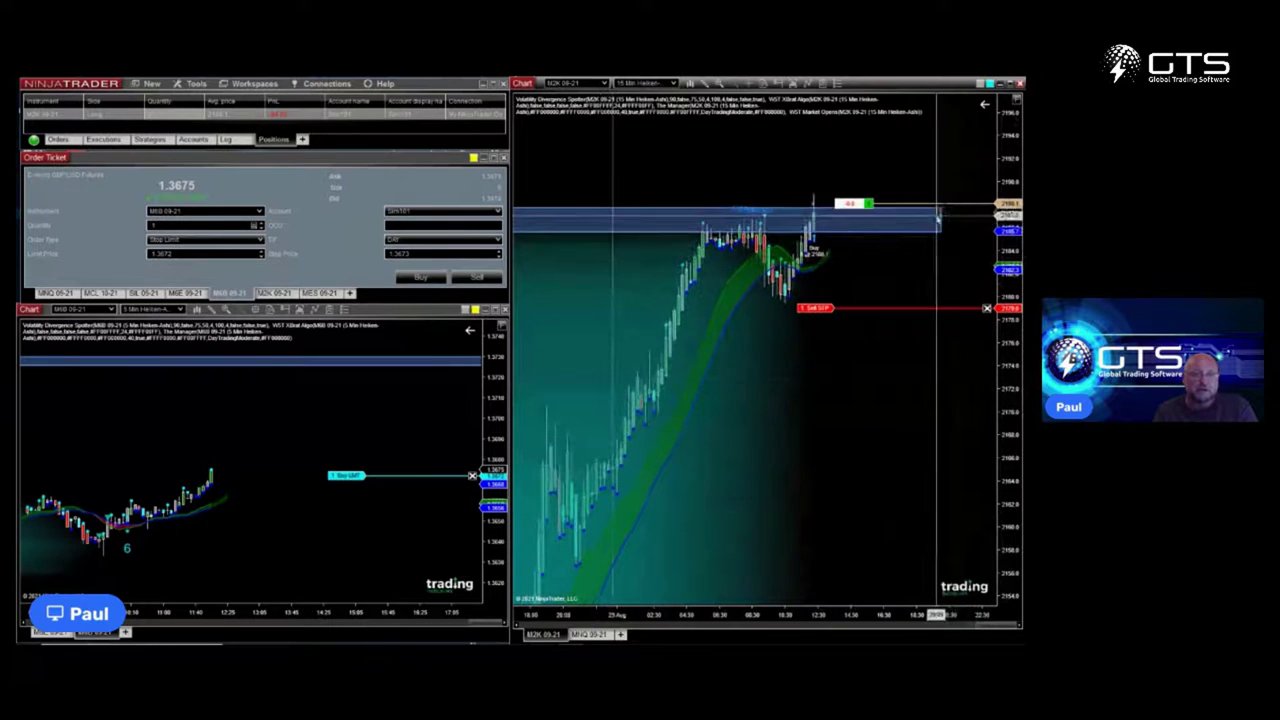
{"action": "left_click_drag", "start_coordinate": [1006, 178], "coordinate": [1006, 228]}
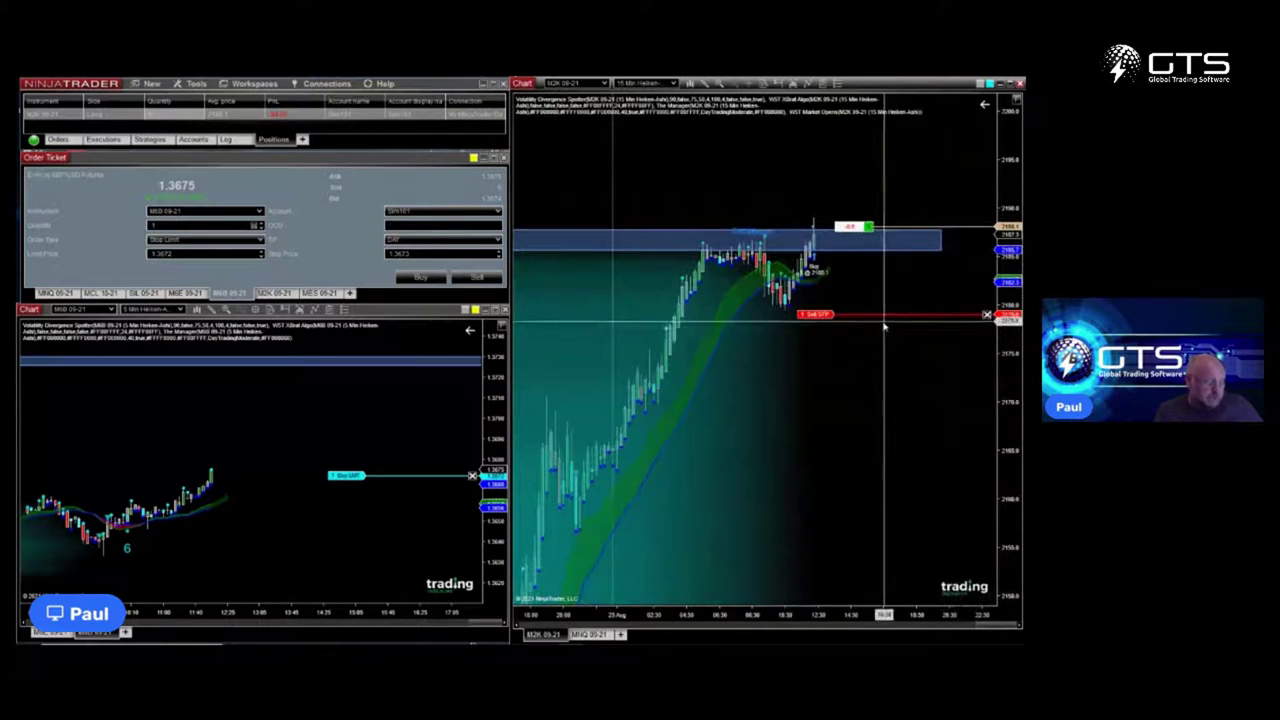
{"action": "left_click_drag", "start_coordinate": [886, 363], "coordinate": [846, 500]}
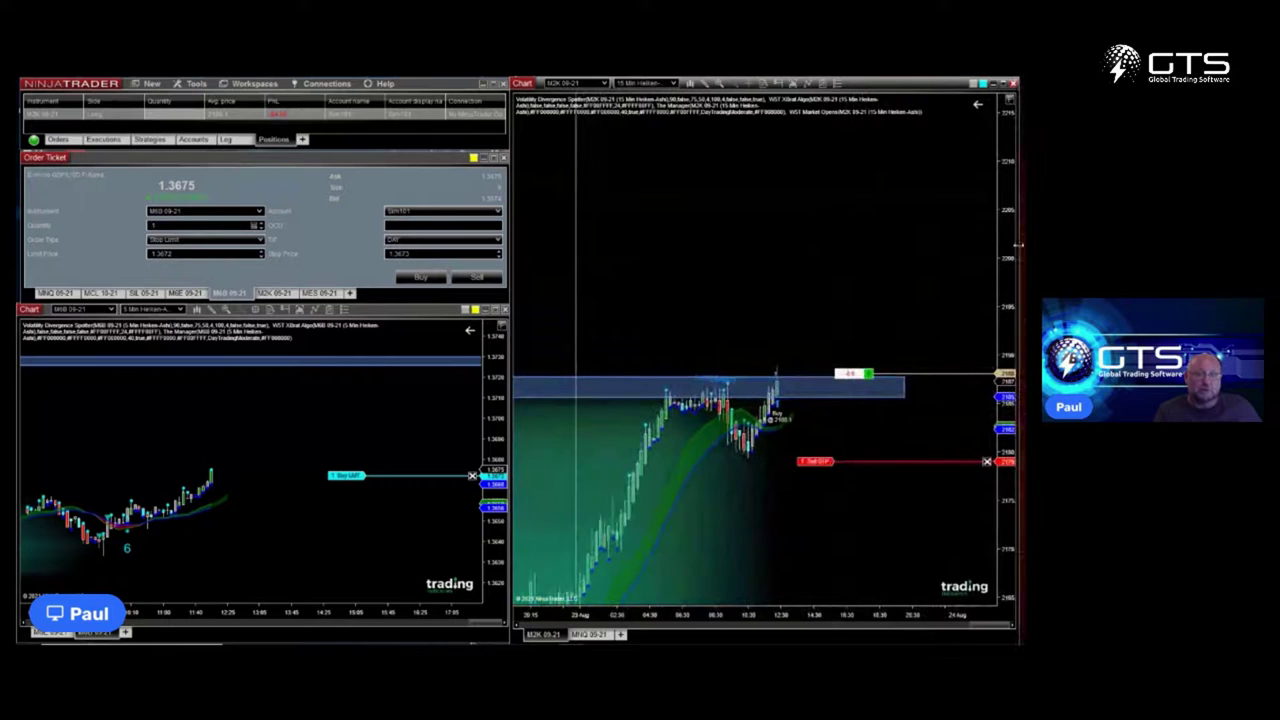
{"action": "left_click_drag", "start_coordinate": [1001, 168], "coordinate": [1004, 380]}
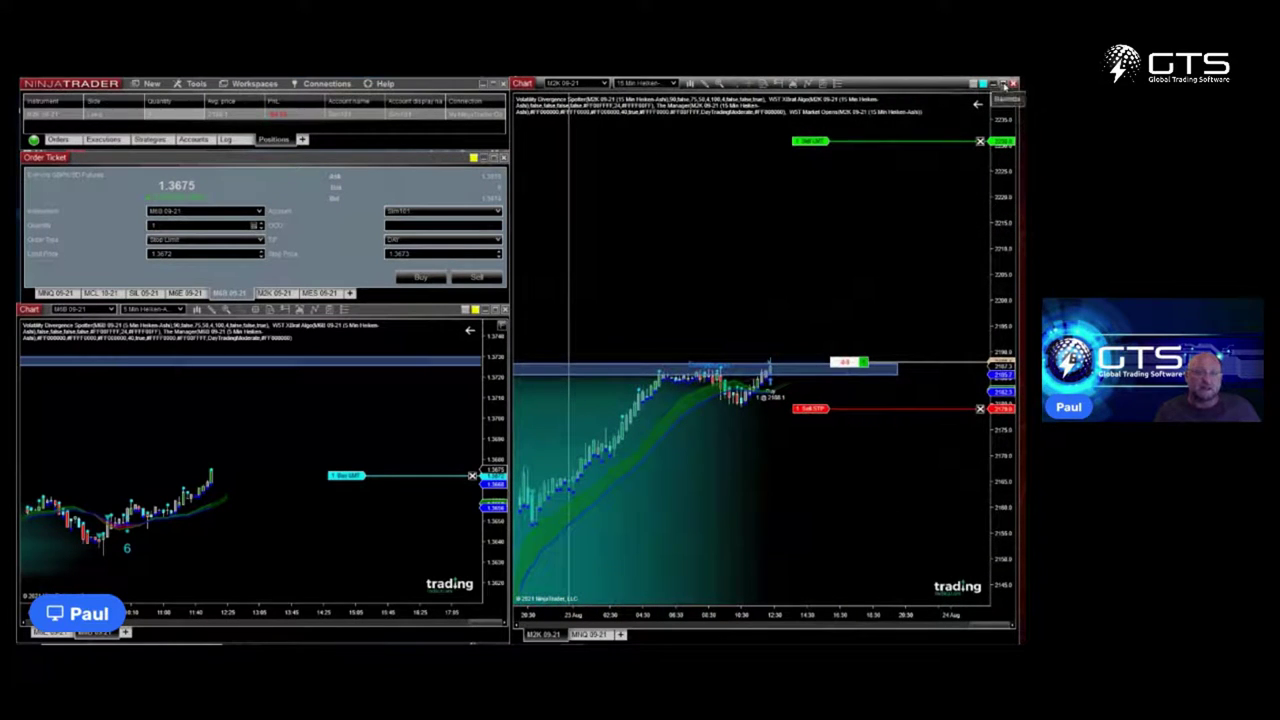
{"action": "left_click", "coordinate": [1004, 86]}
{"action": "left_click_drag", "start_coordinate": [707, 615], "coordinate": [843, 615]}
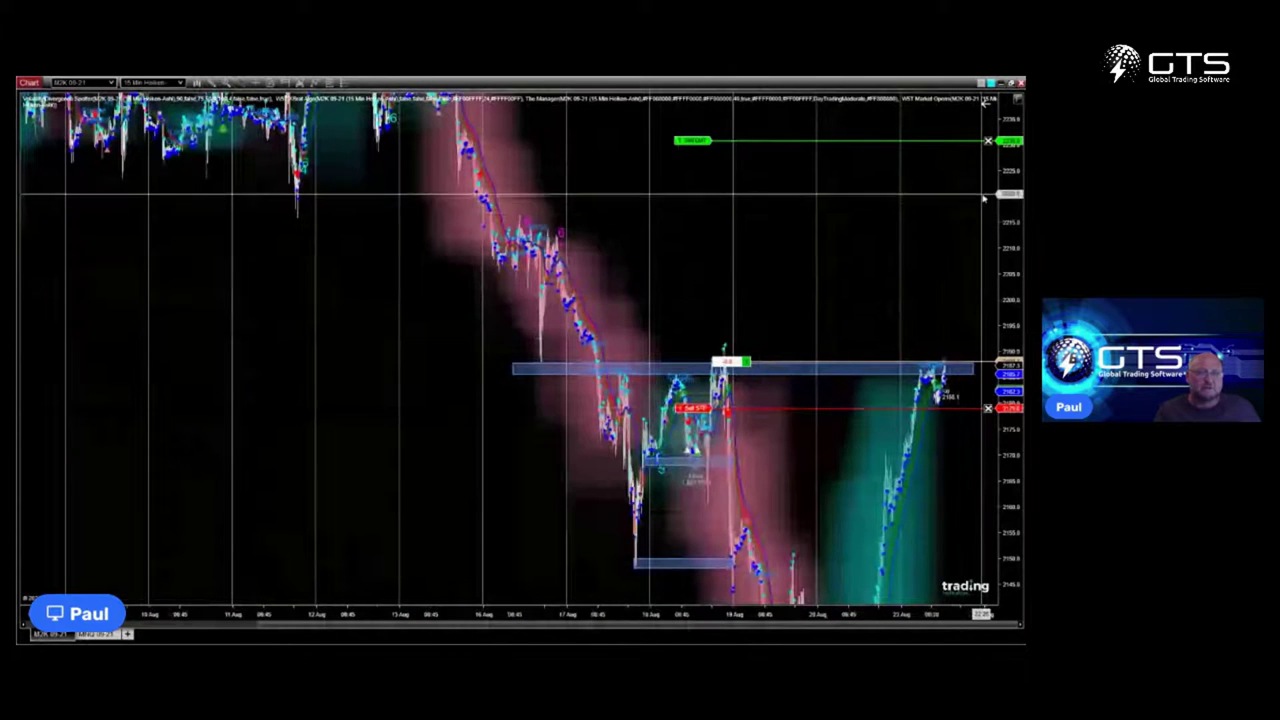
{"action": "left_click_drag", "start_coordinate": [1009, 188], "coordinate": [1010, 290]}
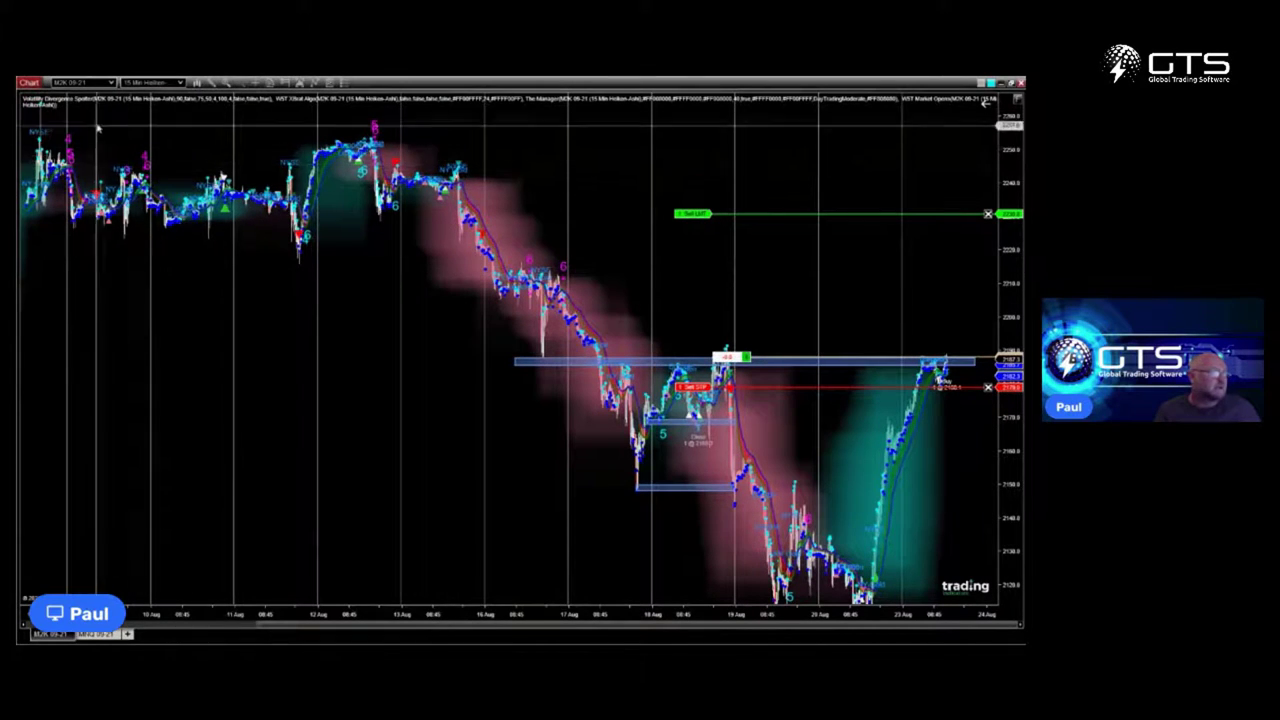
- Draw a rectangle zone from the 11 August swing low across to the latest bars, spanning about 2212 to 2216
{"action": "left_click", "coordinate": [210, 83]}
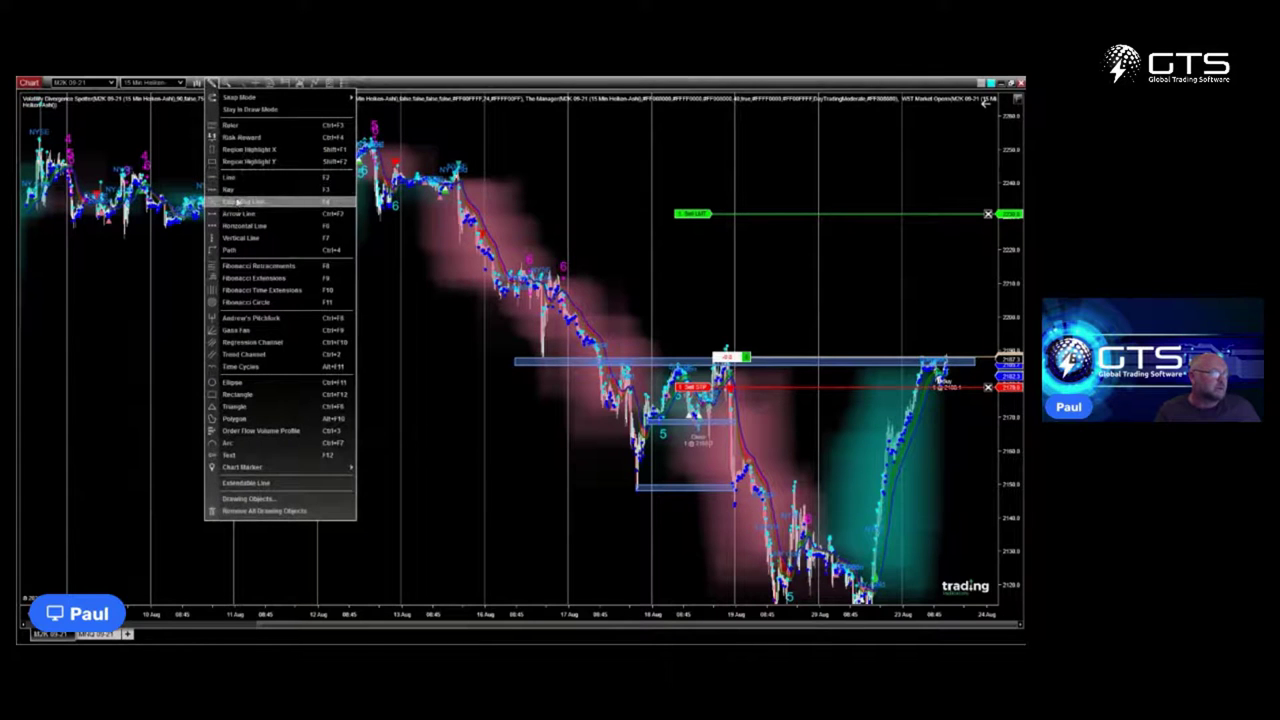
{"action": "left_click", "coordinate": [240, 394]}
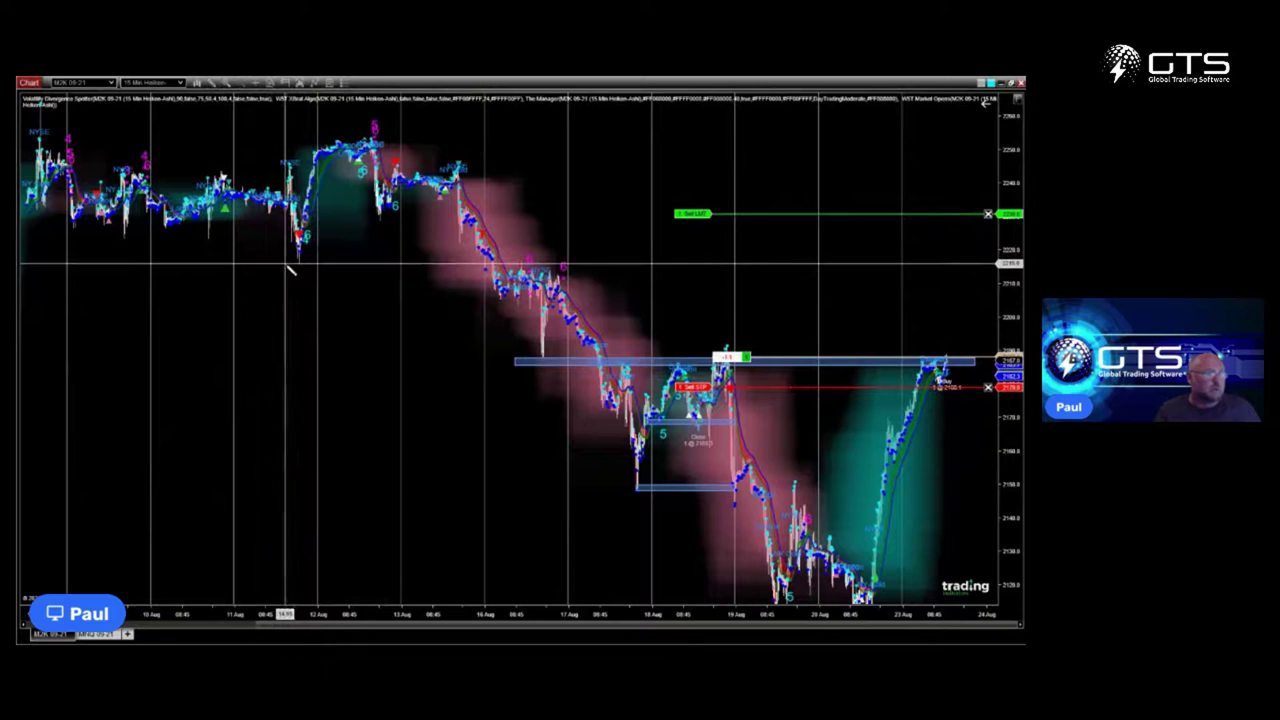
{"action": "left_click_drag", "start_coordinate": [289, 267], "coordinate": [991, 280]}
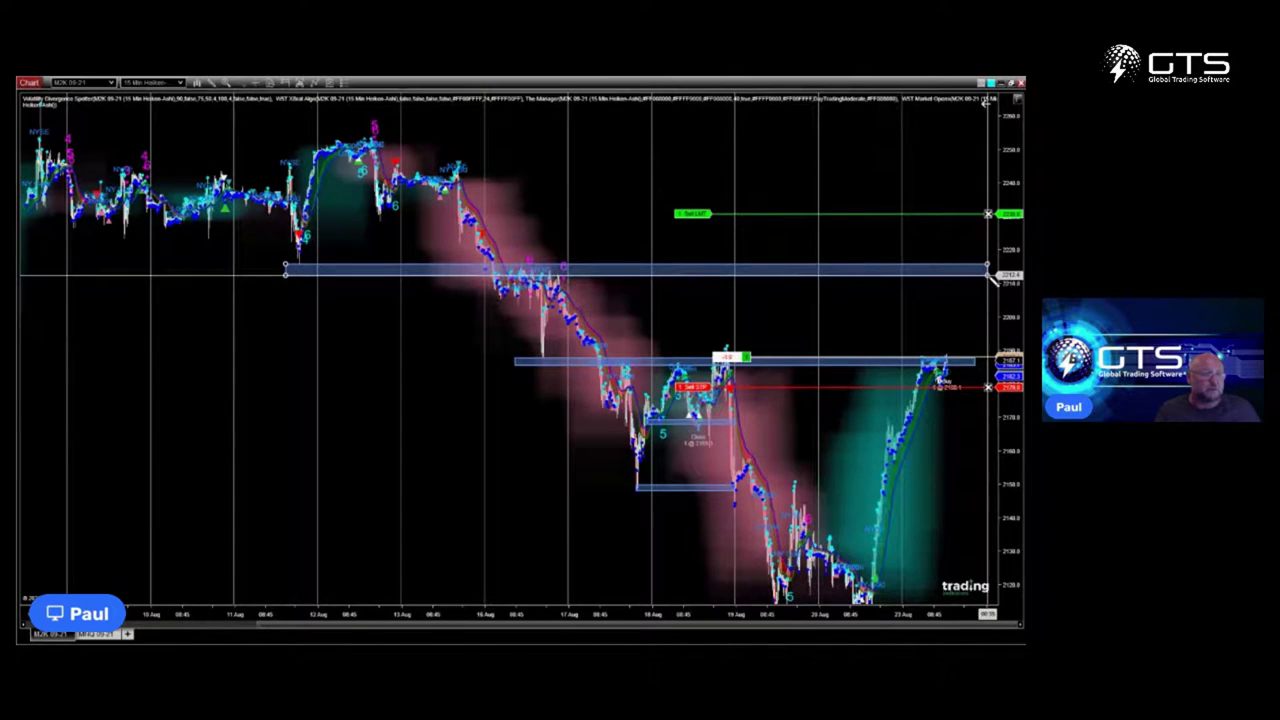
- Move the M2K 09-21 position's sell limit target down to 2212.4, at the lower edge of the new rectangle zone
{"action": "left_click_drag", "start_coordinate": [709, 617], "coordinate": [449, 614]}
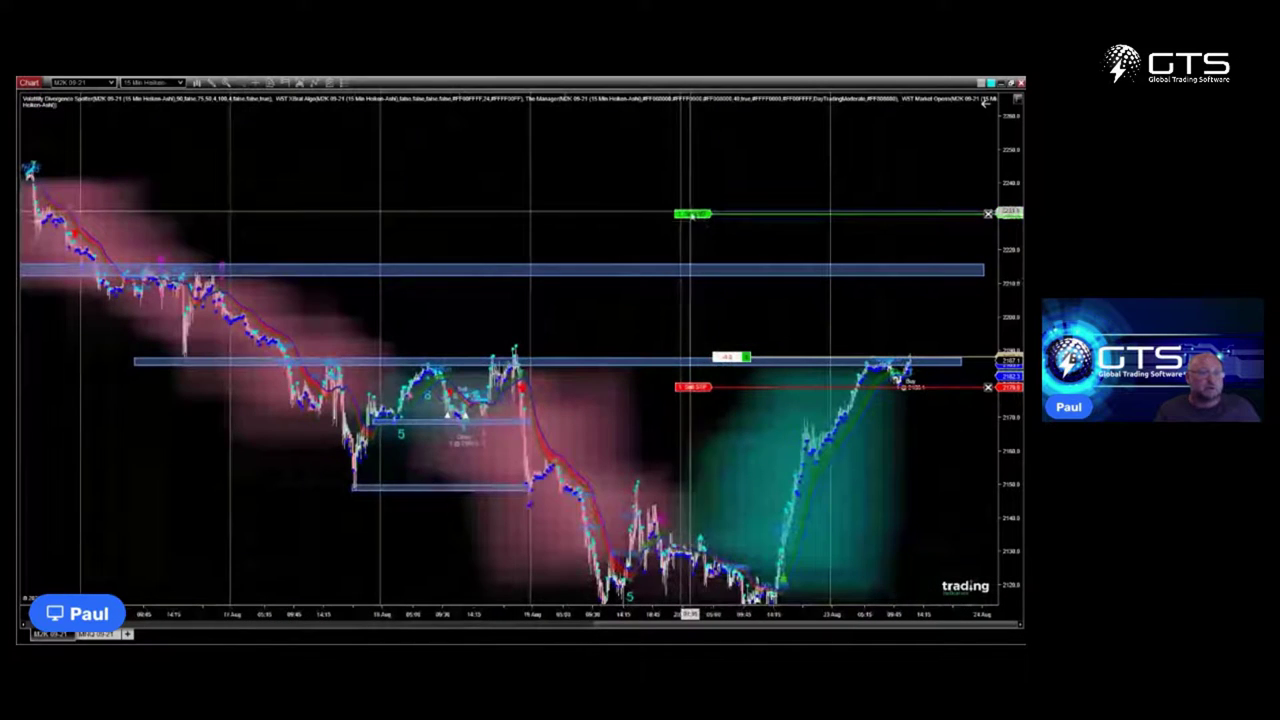
{"action": "left_click", "coordinate": [690, 214]}
{"action": "left_click_drag", "start_coordinate": [691, 246], "coordinate": [699, 283]}
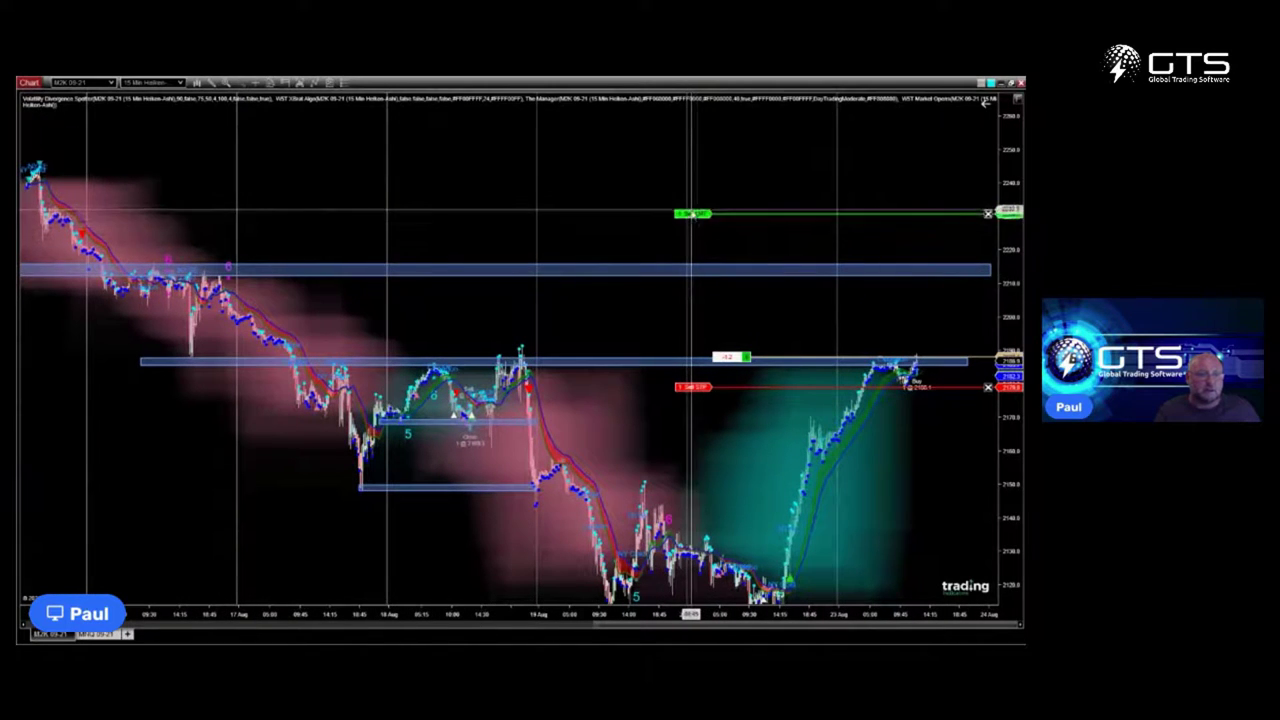
{"action": "left_click", "coordinate": [692, 279]}
{"action": "scroll", "coordinate": [771, 211], "scroll_direction": "down", "scroll_amount": 2}
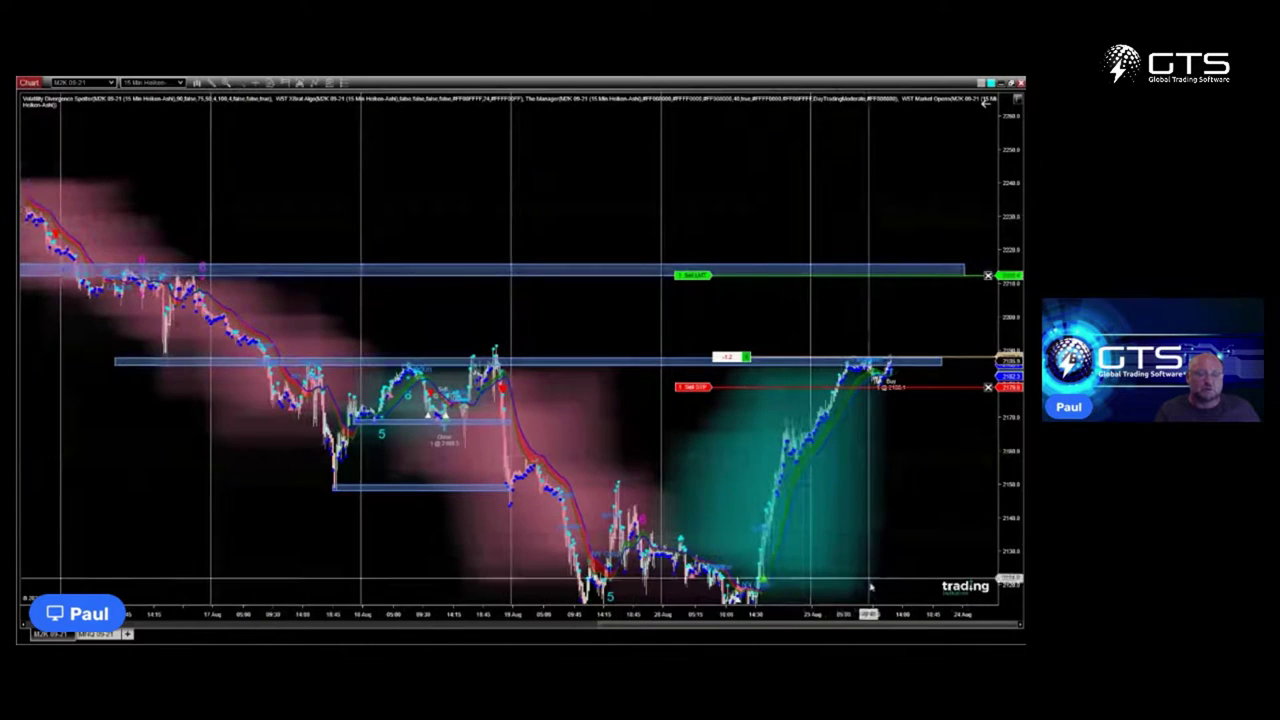
- Draw Fibonacci extensions from the sell stop at about 2179 to the entry at about 2188, projecting upward from the entry price
{"action": "left_click_drag", "start_coordinate": [880, 614], "coordinate": [643, 580]}
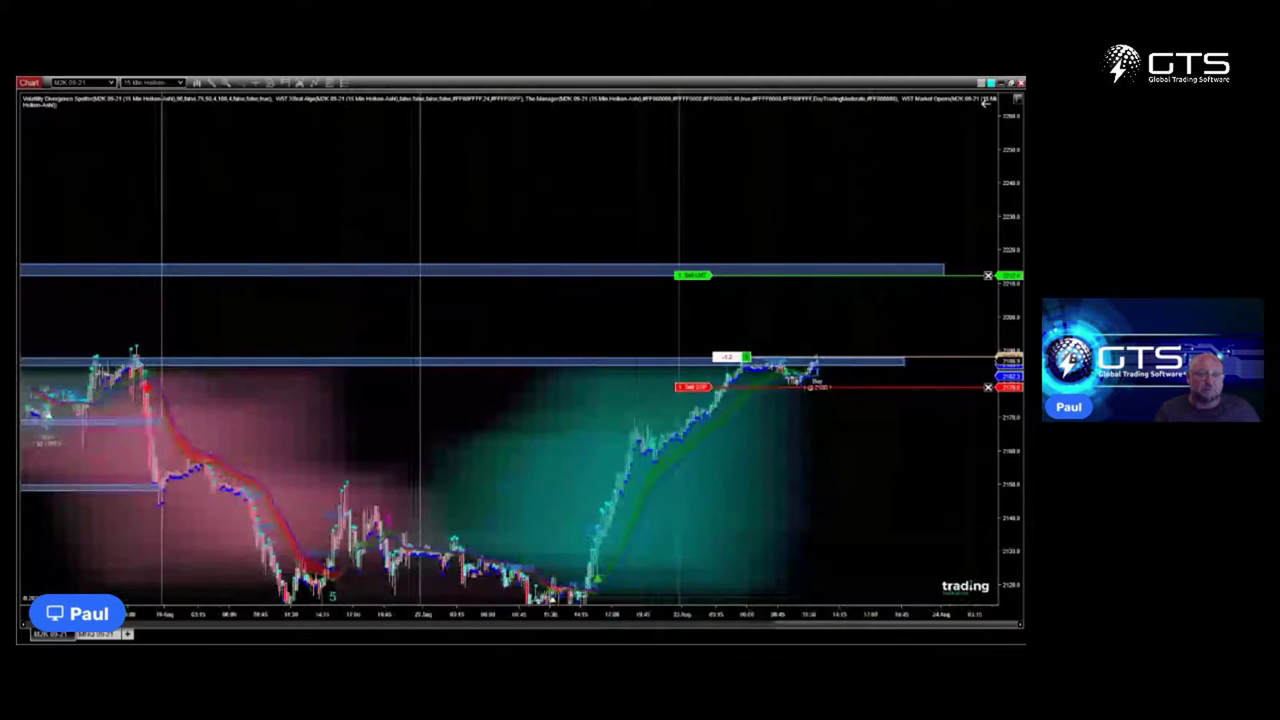
{"action": "left_click_drag", "start_coordinate": [1008, 464], "coordinate": [1008, 327]}
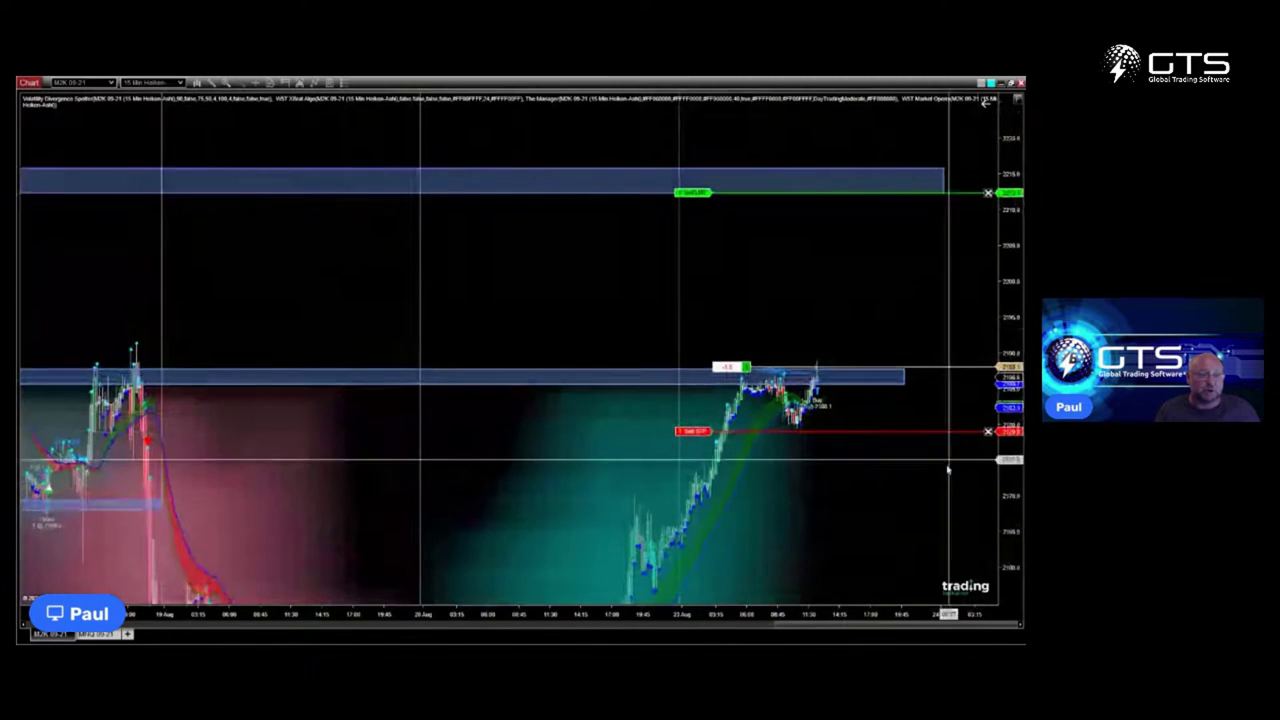
{"action": "left_click_drag", "start_coordinate": [931, 506], "coordinate": [903, 451]}
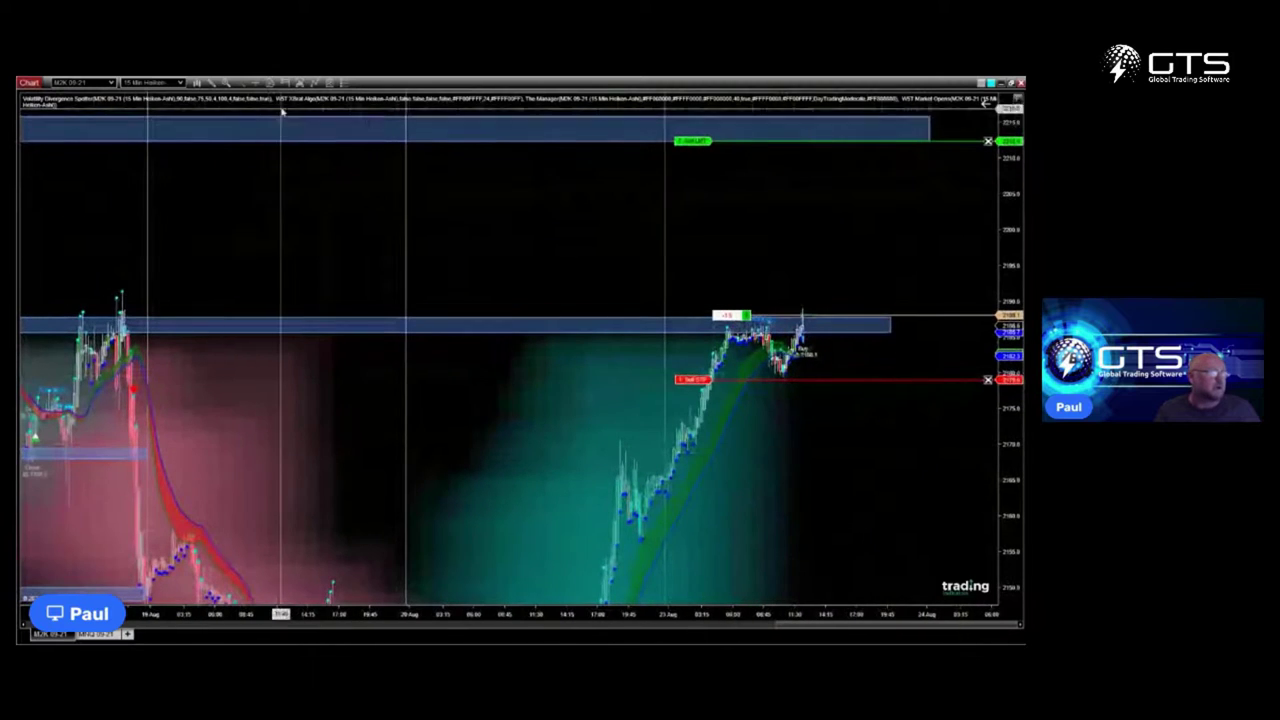
{"action": "left_click", "coordinate": [212, 84]}
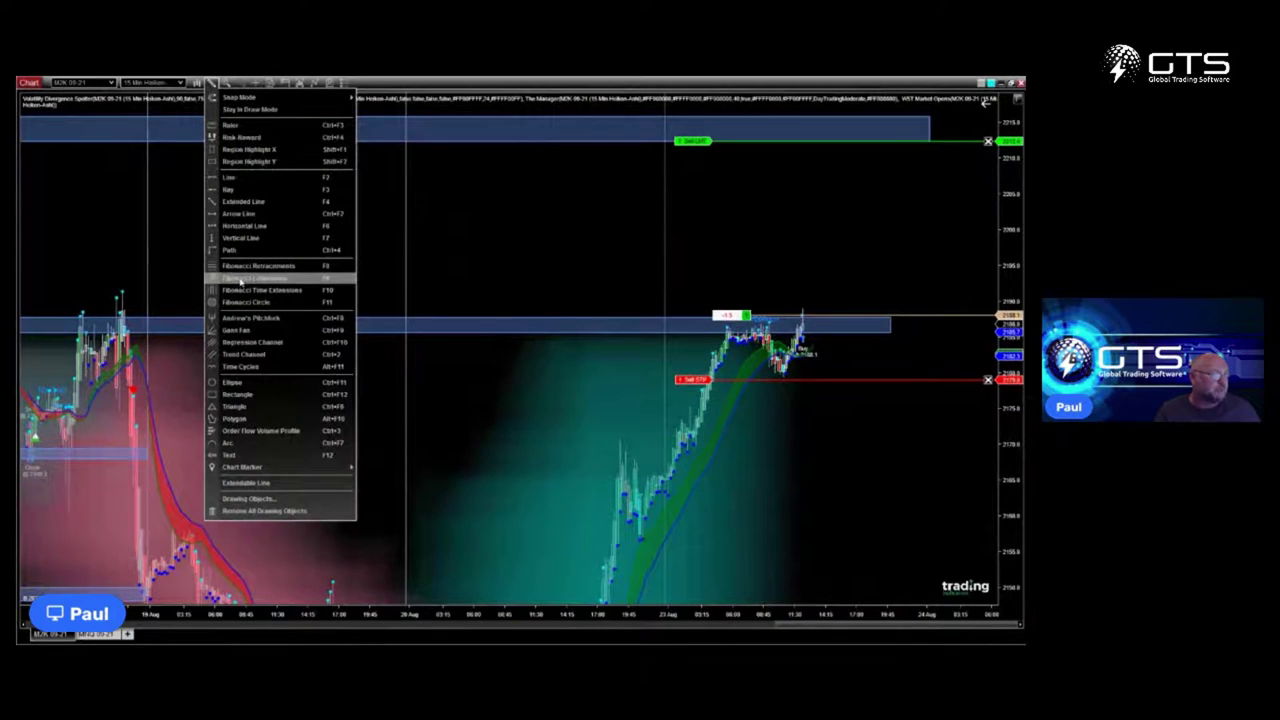
{"action": "left_click", "coordinate": [240, 280]}
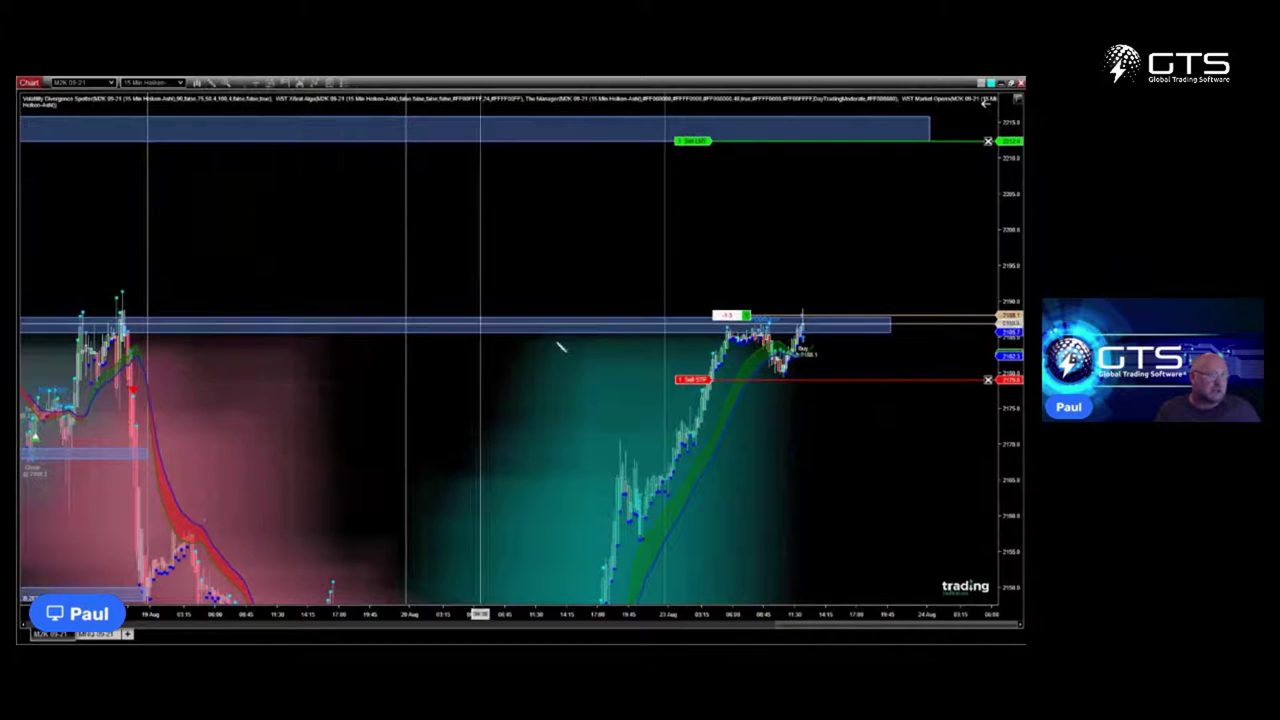
{"action": "left_click", "coordinate": [718, 380]}
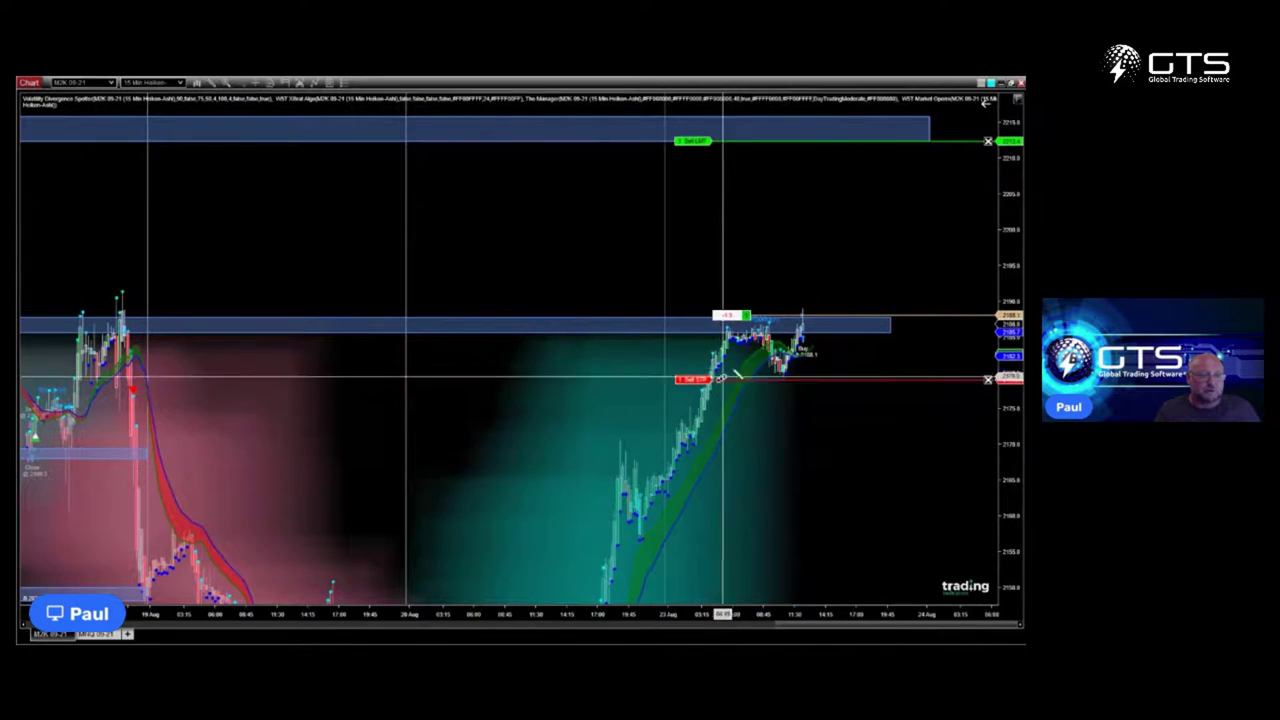
{"action": "left_click", "coordinate": [797, 316]}
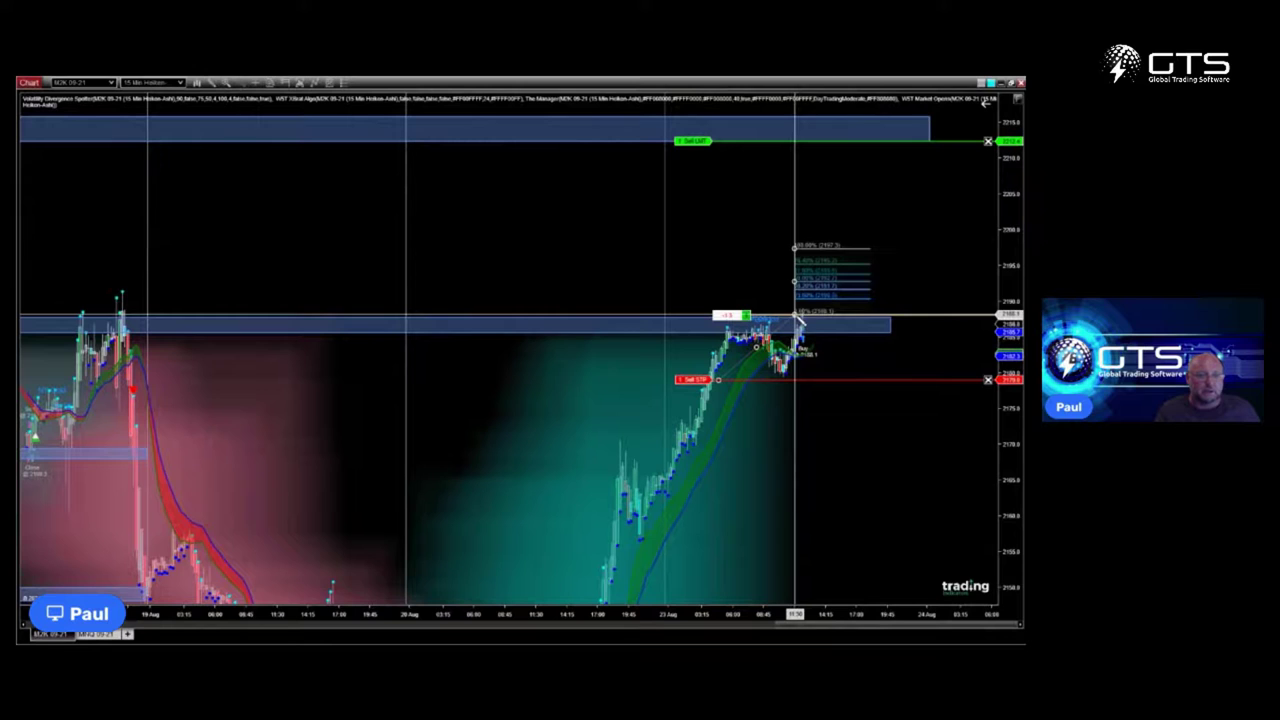
{"action": "left_click", "coordinate": [880, 316]}
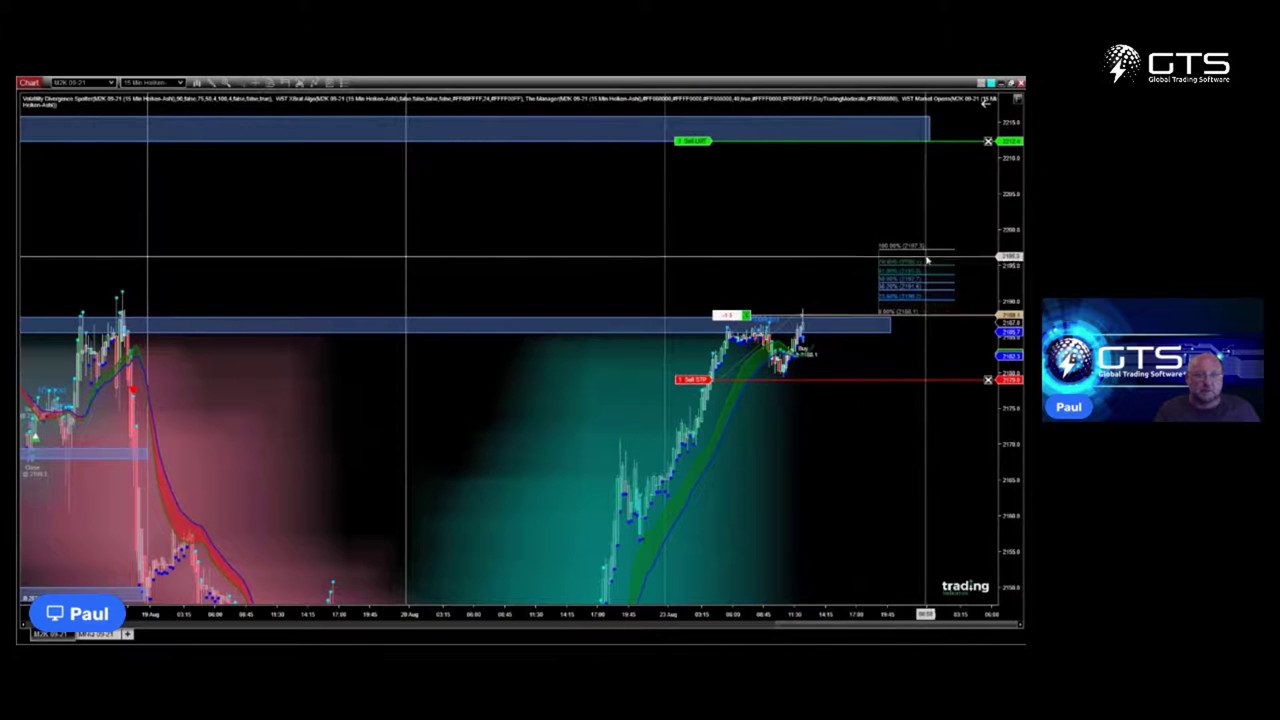
- Change the Fibonacci extension's 61.8%, 76.4% and 23.6% levels to 1.6%, 200% and 300%, and apply them
{"action": "left_click", "coordinate": [735, 367]}
{"action": "right_click", "coordinate": [735, 367]}
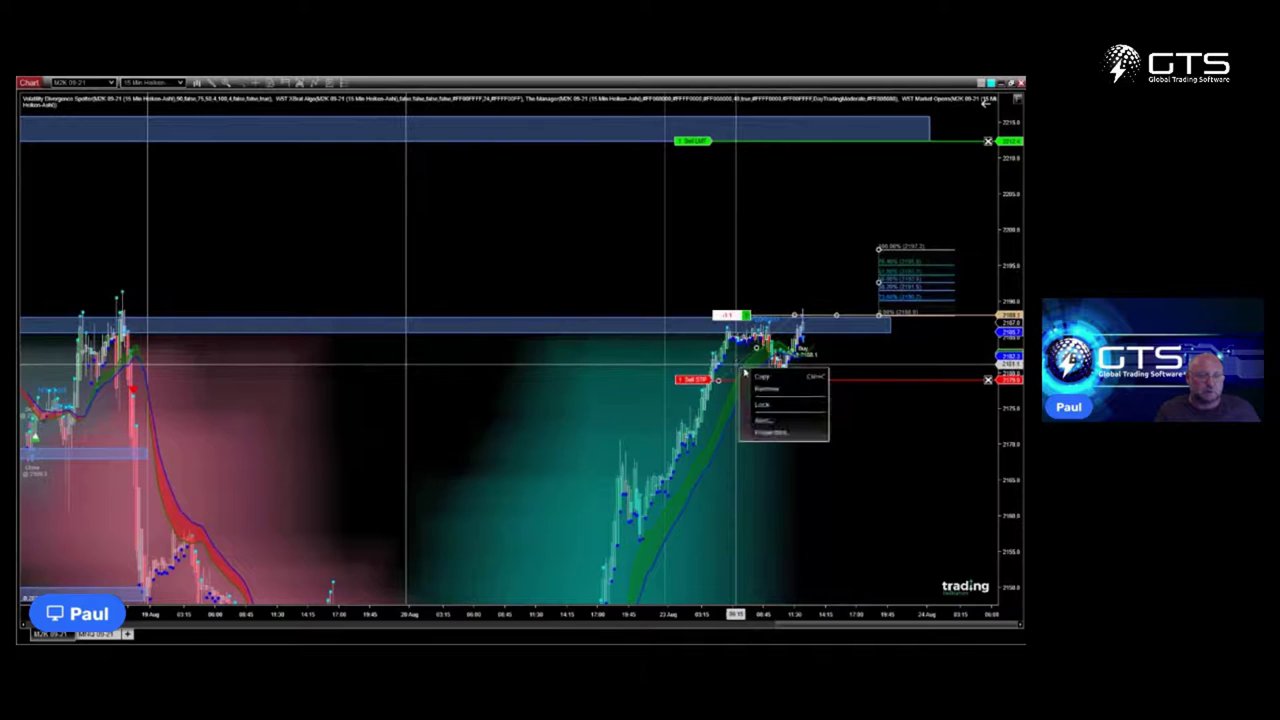
{"action": "left_click", "coordinate": [779, 435]}
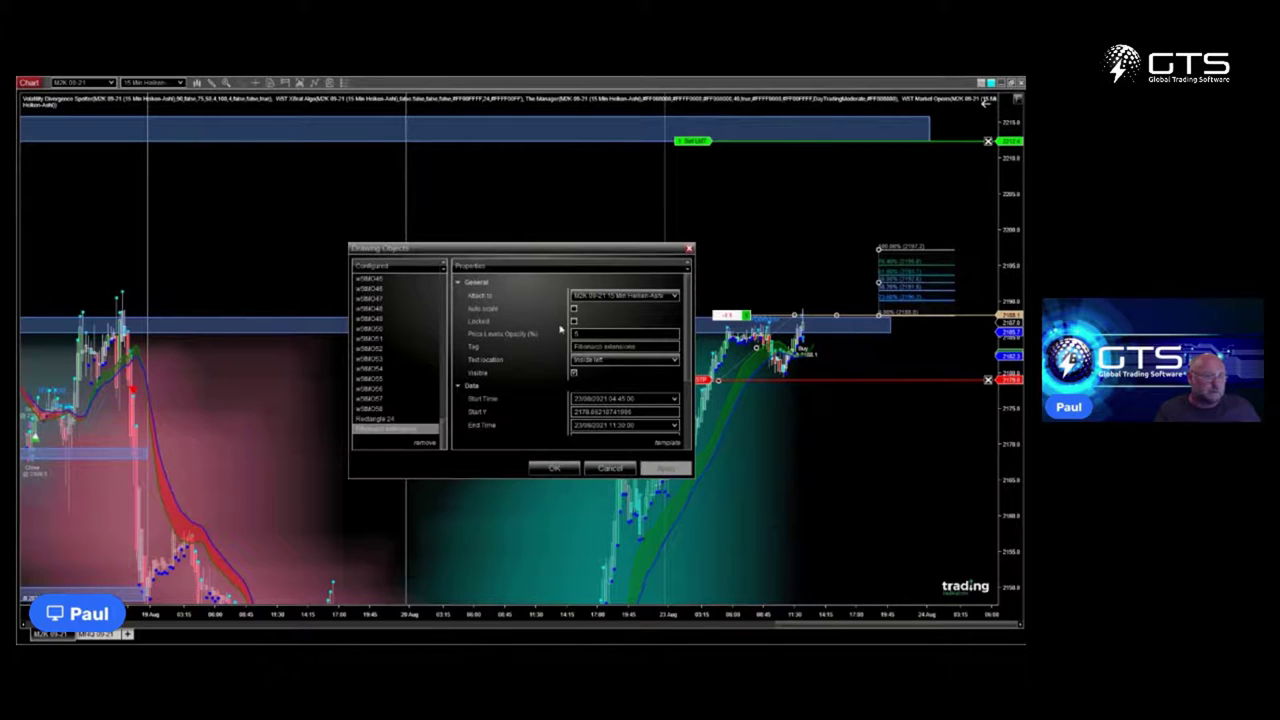
{"action": "scroll", "coordinate": [560, 328], "scroll_direction": "down", "scroll_amount": 3}
{"action": "left_click", "coordinate": [582, 426]}
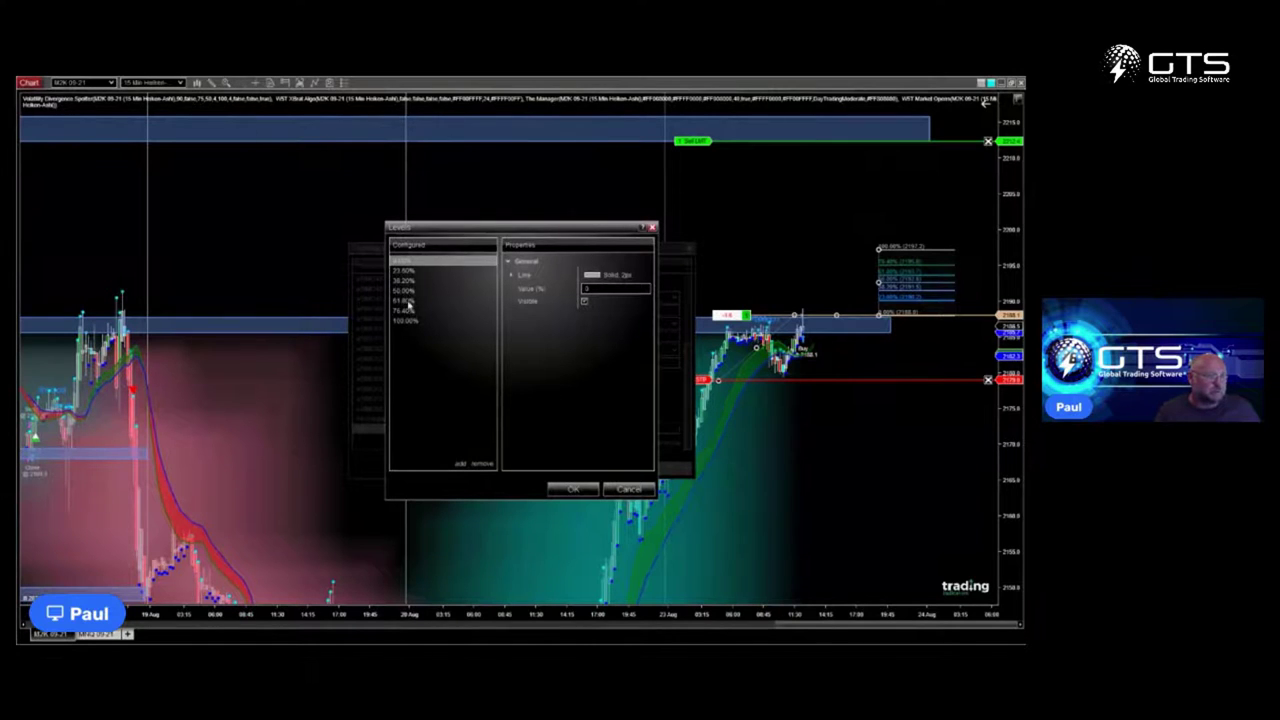
{"action": "left_click", "coordinate": [408, 305]}
{"action": "type", "text": "1.6"}
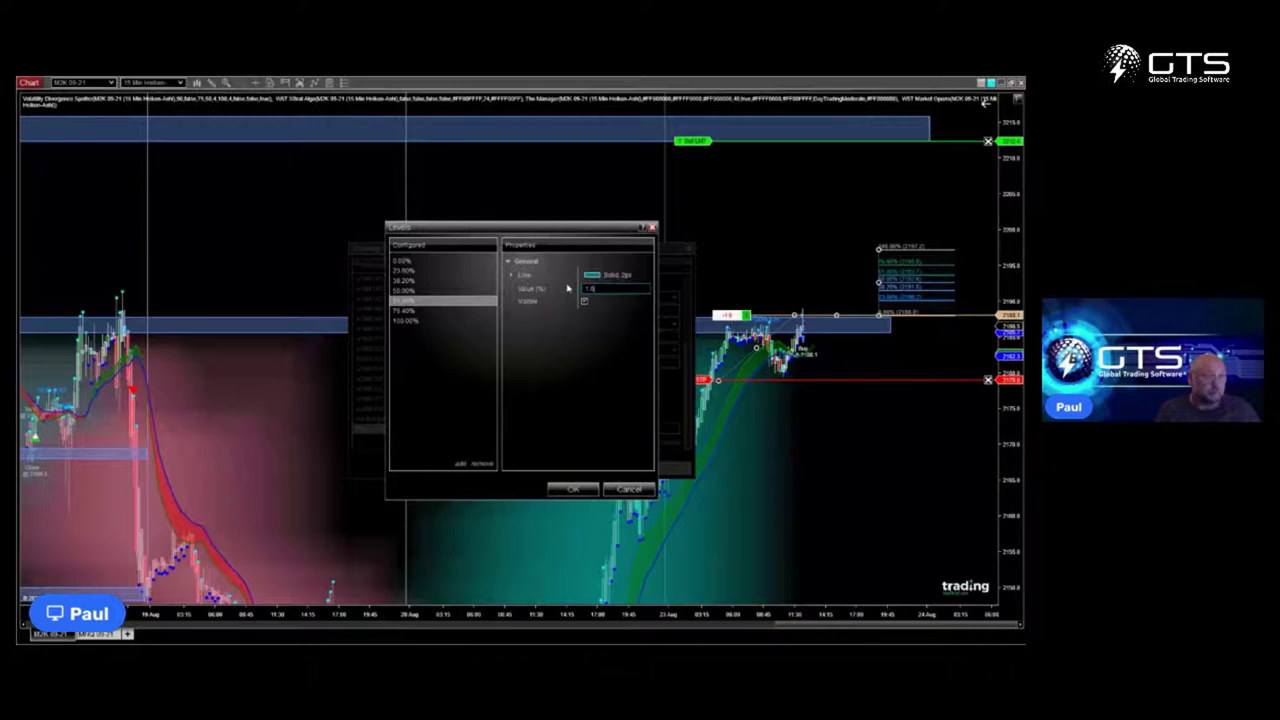
{"action": "left_click", "coordinate": [410, 312]}
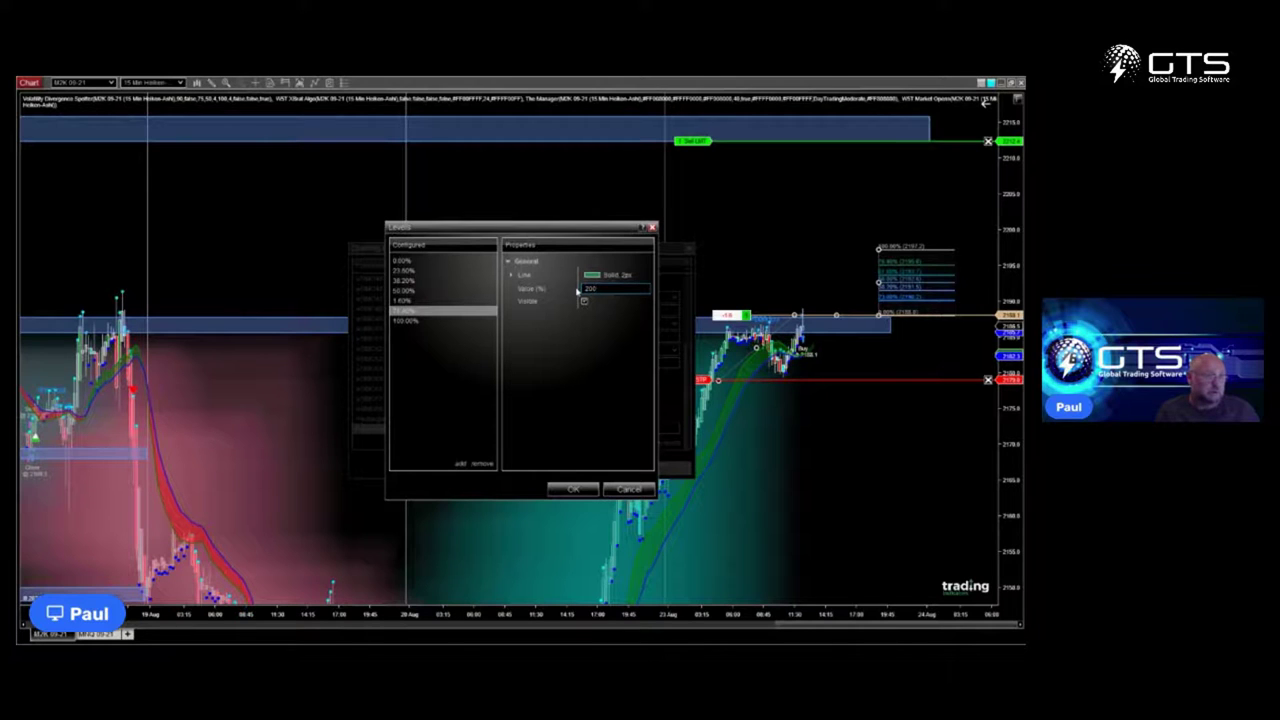
{"action": "left_click", "coordinate": [408, 271]}
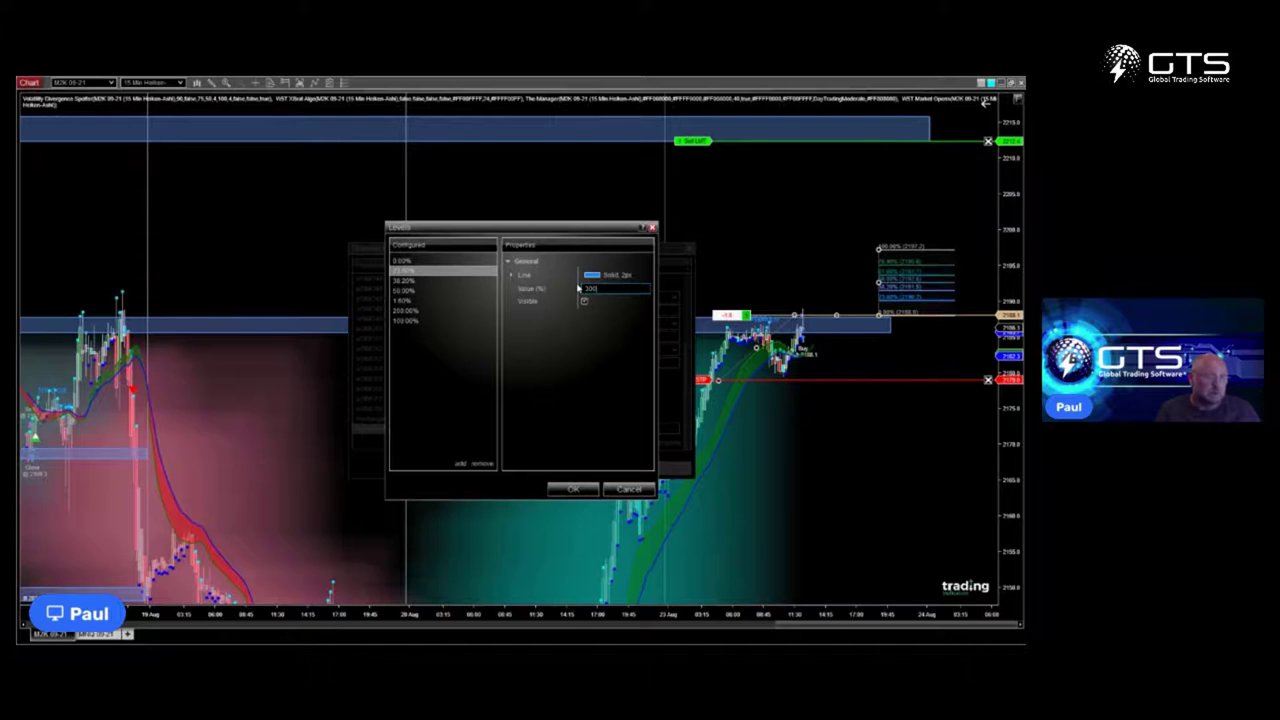
{"action": "left_click", "coordinate": [590, 487]}
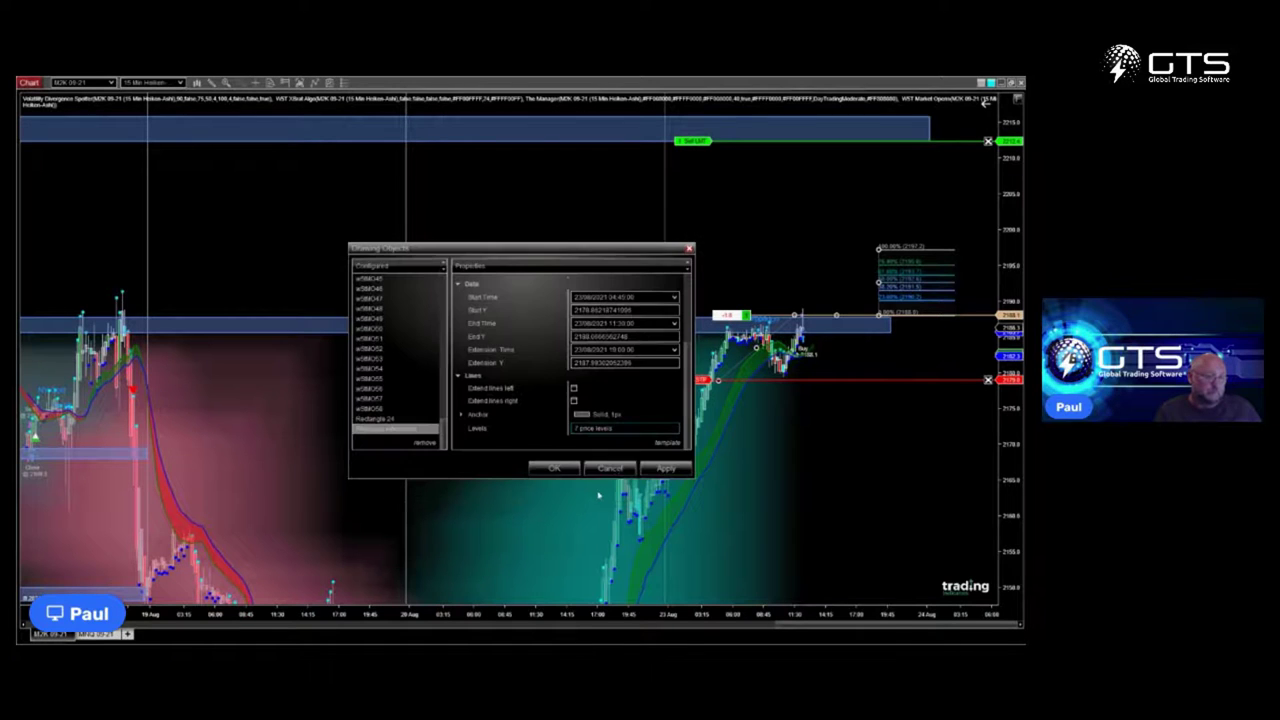
{"action": "left_click", "coordinate": [645, 470]}
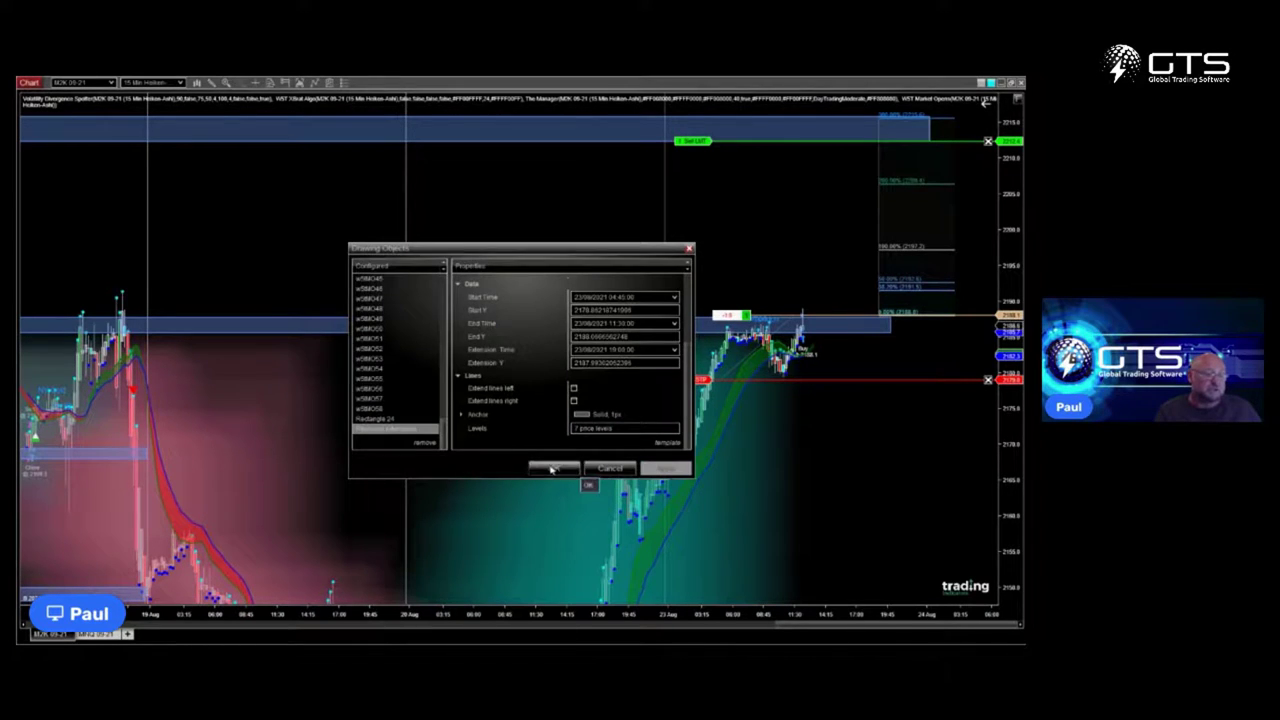
{"action": "left_click", "coordinate": [554, 468]}
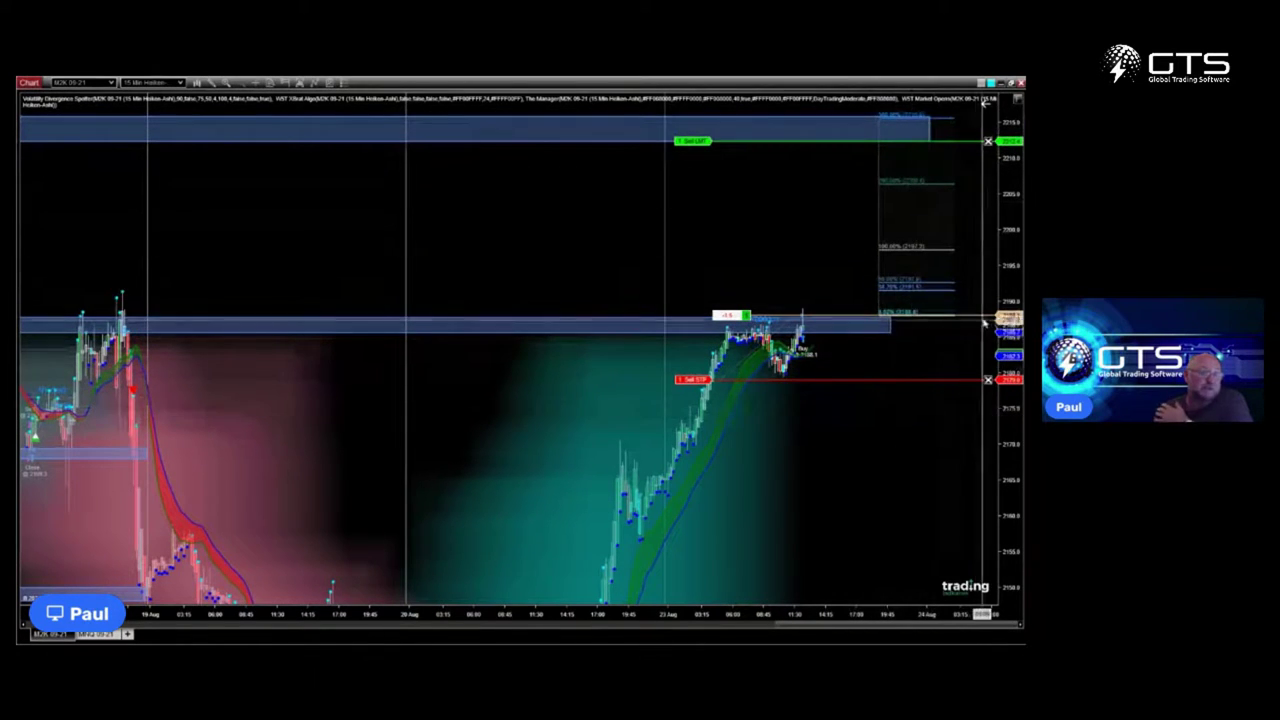
- Restore the maximized M2K 09-21 chart to its smaller size and shift the M6B 09-21 chart along its time axis
{"action": "left_click_drag", "start_coordinate": [1003, 323], "coordinate": [1005, 356]}
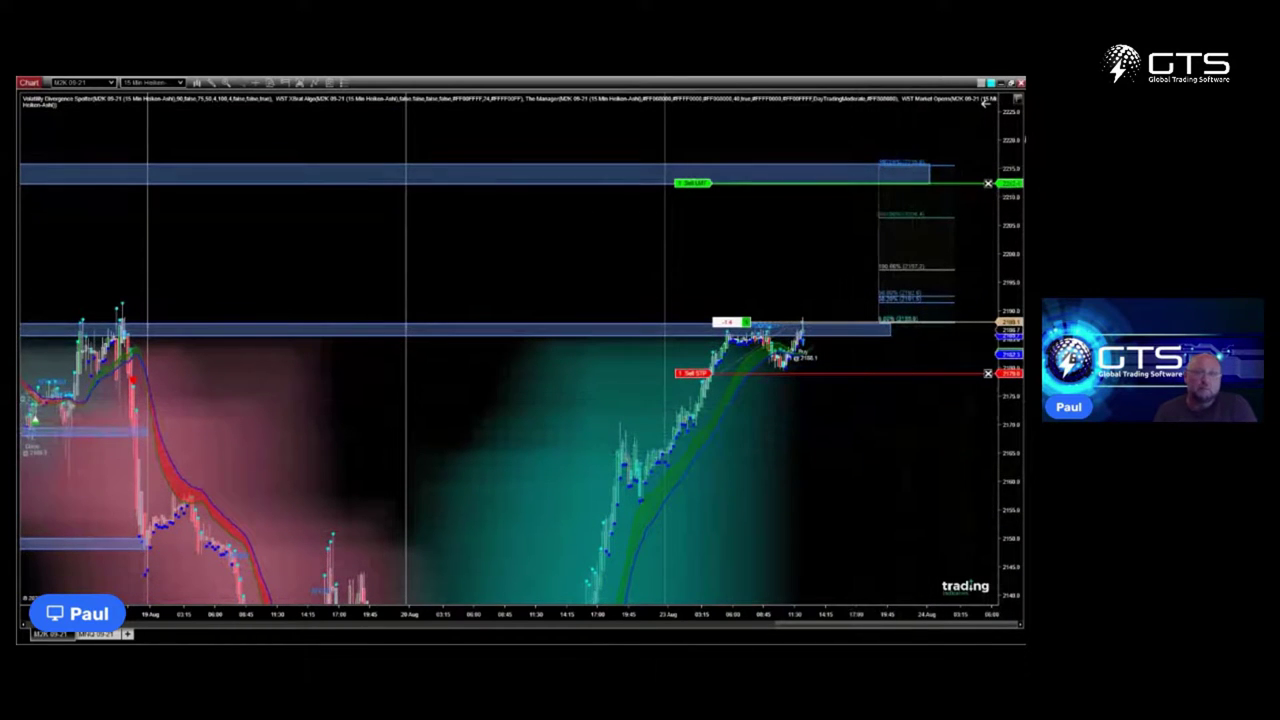
{"action": "left_click", "coordinate": [1011, 83]}
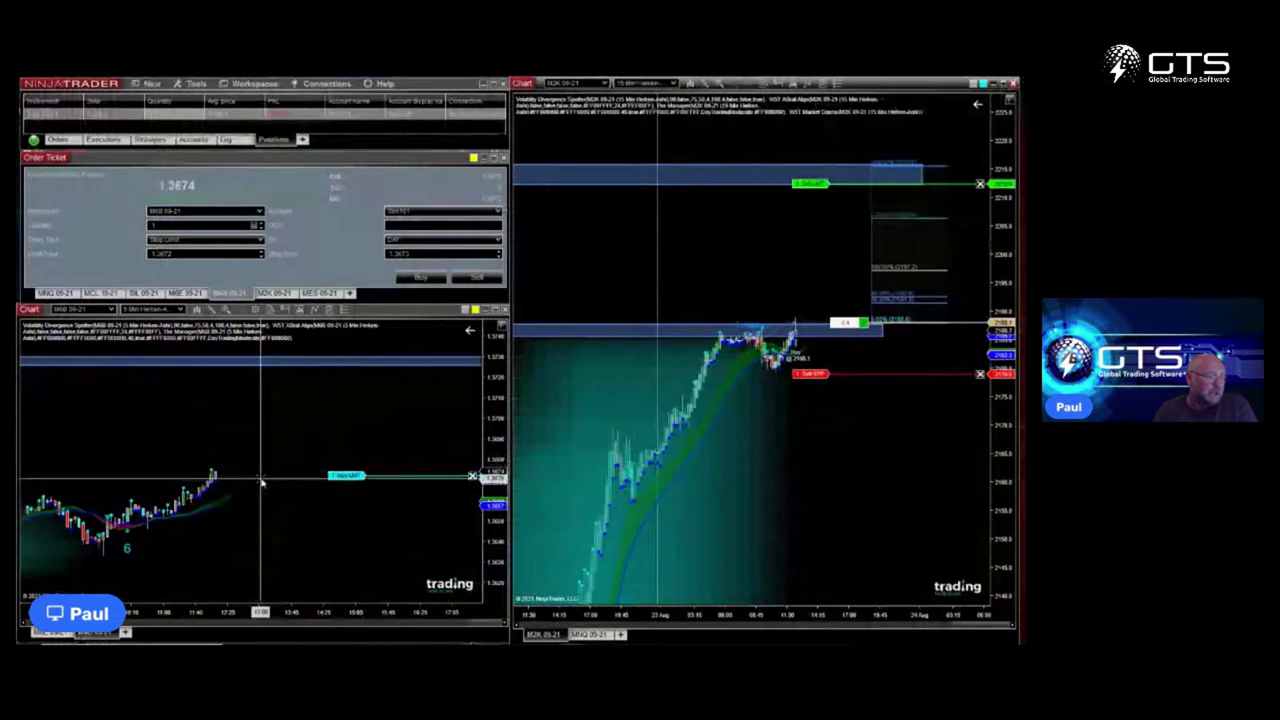
{"action": "left_click_drag", "start_coordinate": [329, 548], "coordinate": [370, 547]}
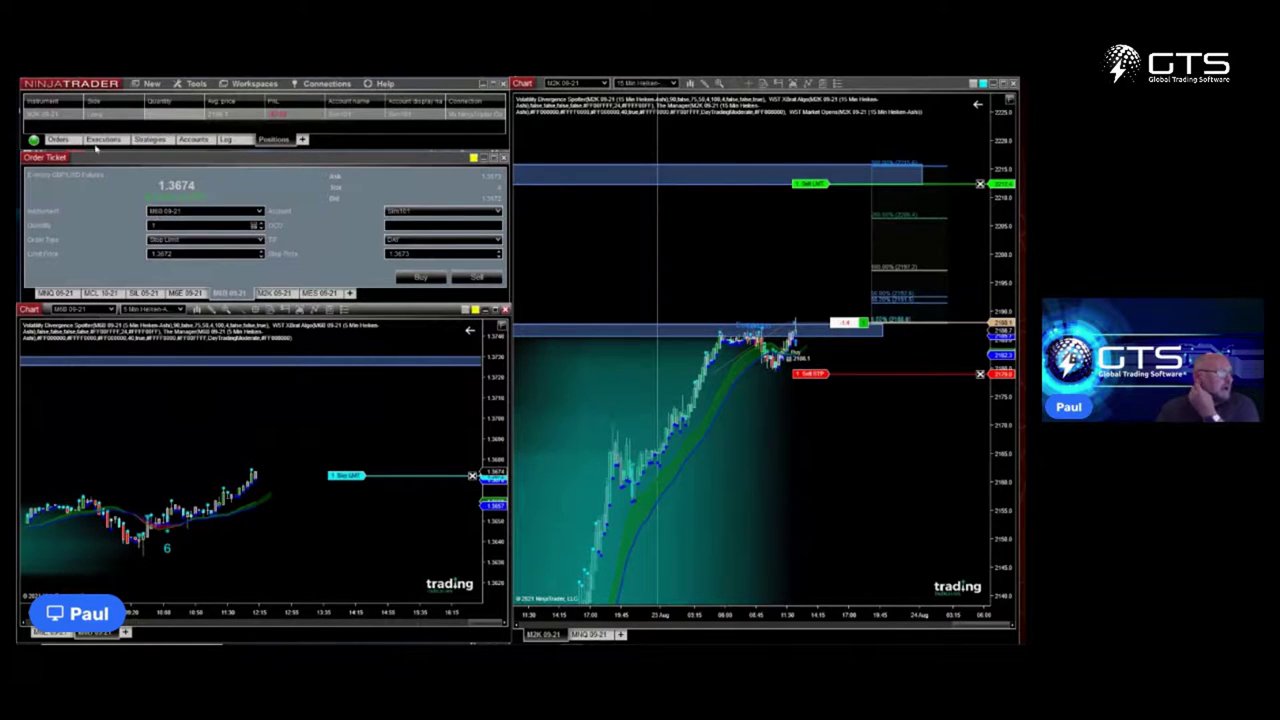
- Review all working and filled orders in a temporarily enlarged order list, and return to the open positions
{"action": "left_click", "coordinate": [62, 141]}
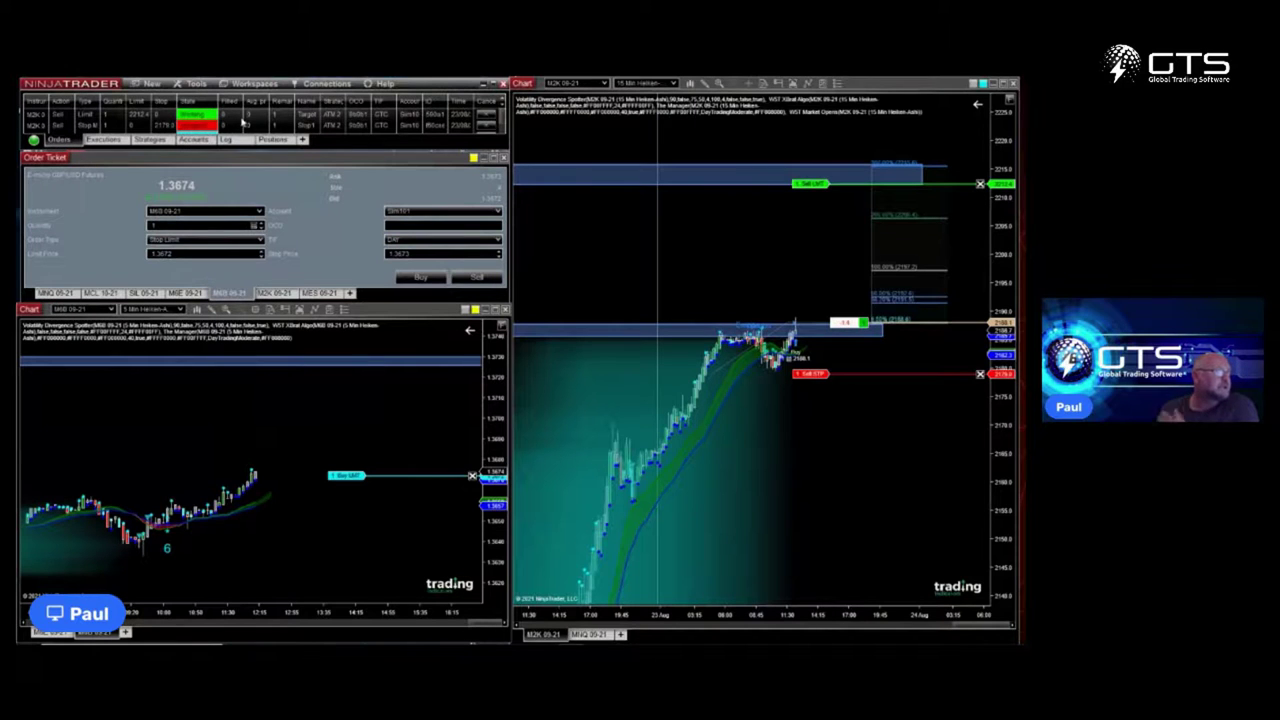
{"action": "scroll", "coordinate": [241, 124], "scroll_direction": "down", "scroll_amount": 1}
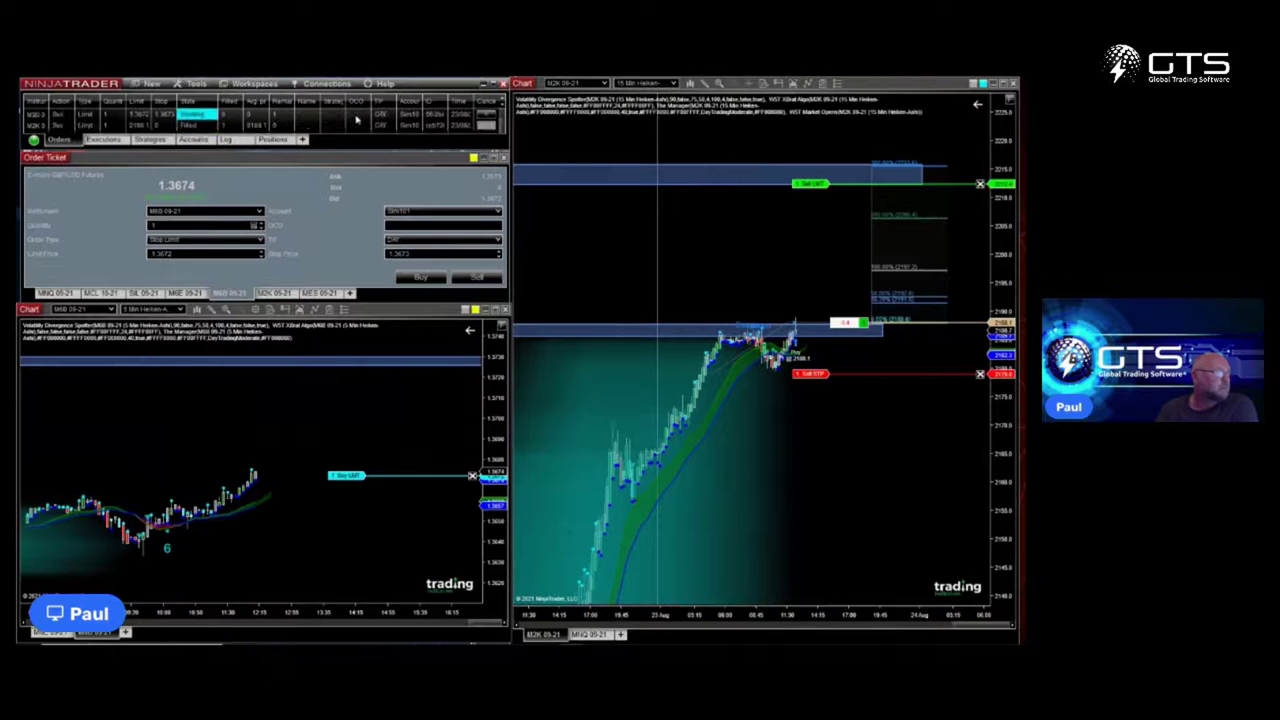
{"action": "left_click_drag", "start_coordinate": [335, 148], "coordinate": [330, 226]}
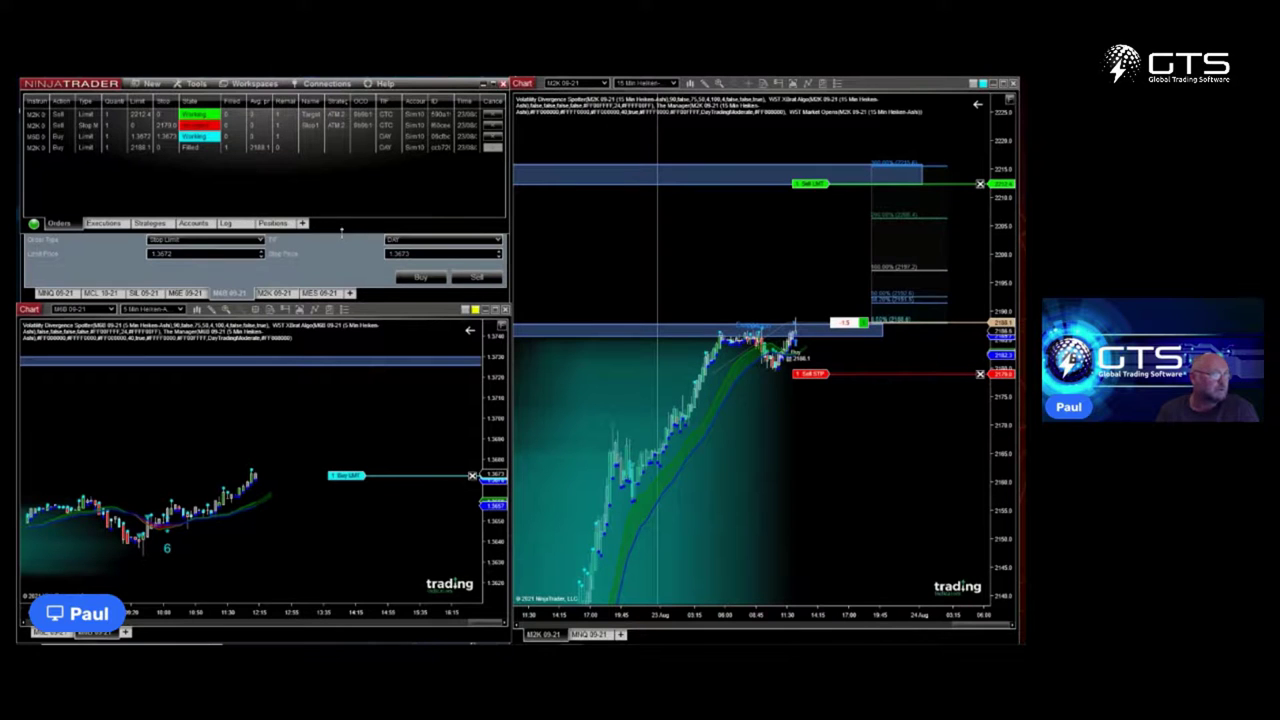
{"action": "left_click_drag", "start_coordinate": [343, 234], "coordinate": [358, 151]}
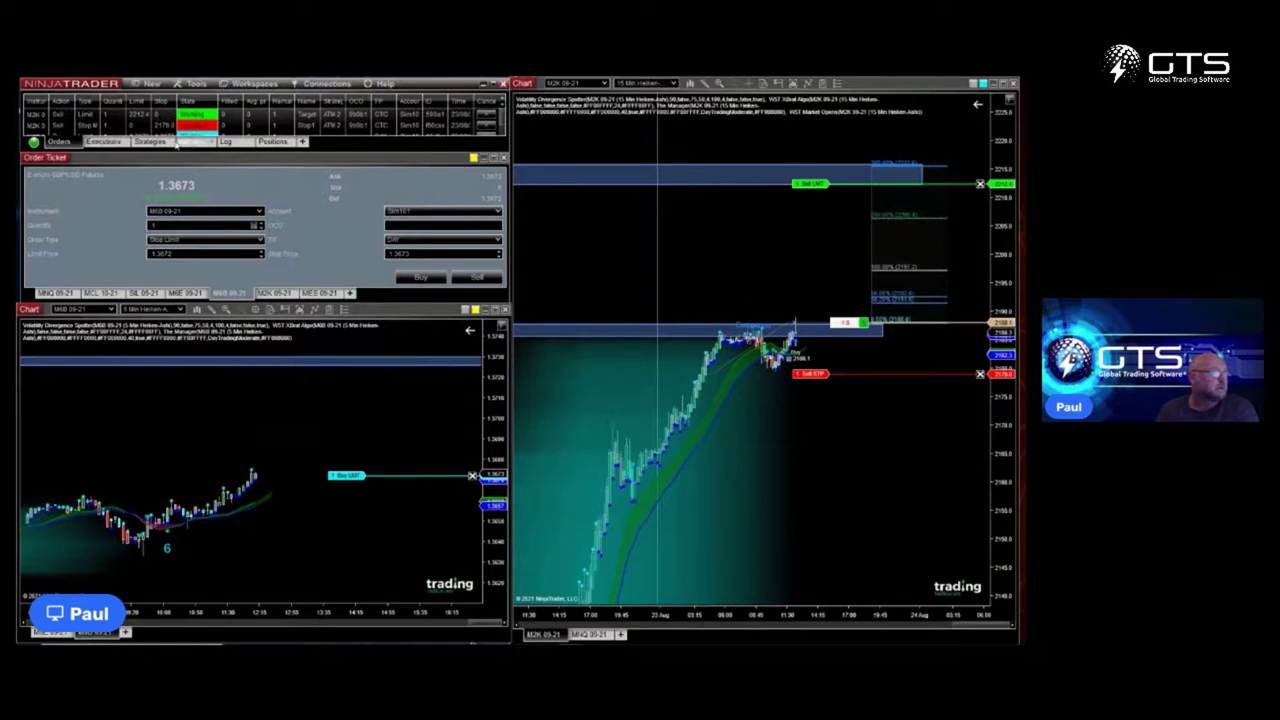
{"action": "left_click", "coordinate": [270, 142]}
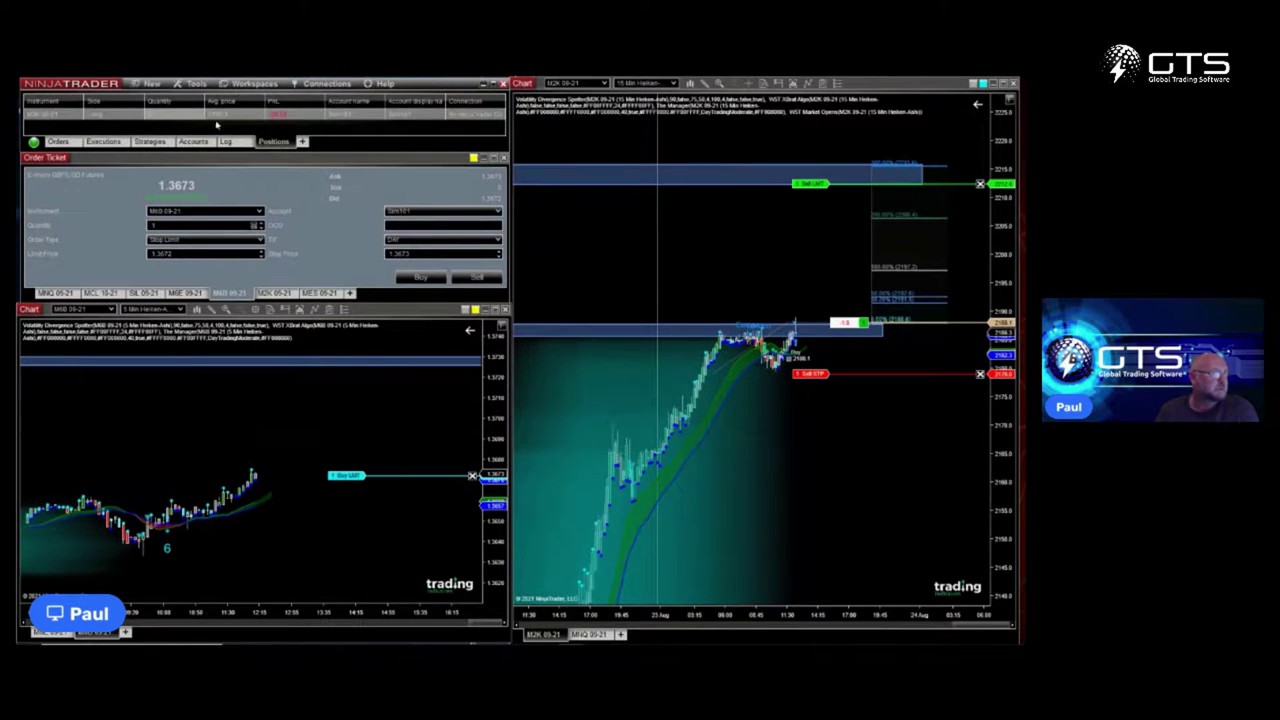
- Remove the Fibonacci extensions from the M2K 09-21 chart
{"action": "left_click_drag", "start_coordinate": [857, 477], "coordinate": [897, 480]}
{"action": "left_click_drag", "start_coordinate": [913, 618], "coordinate": [800, 617]}
{"action": "left_click_drag", "start_coordinate": [785, 473], "coordinate": [845, 473]}
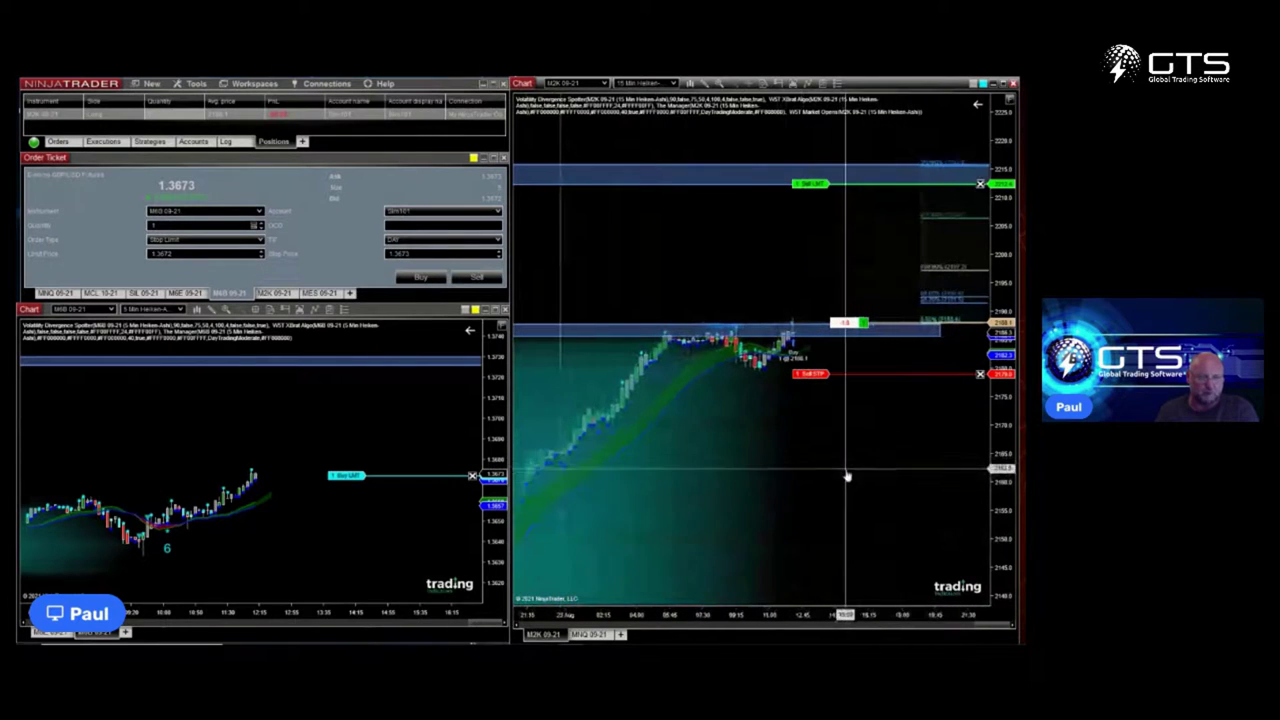
{"action": "left_click_drag", "start_coordinate": [999, 465], "coordinate": [999, 325]}
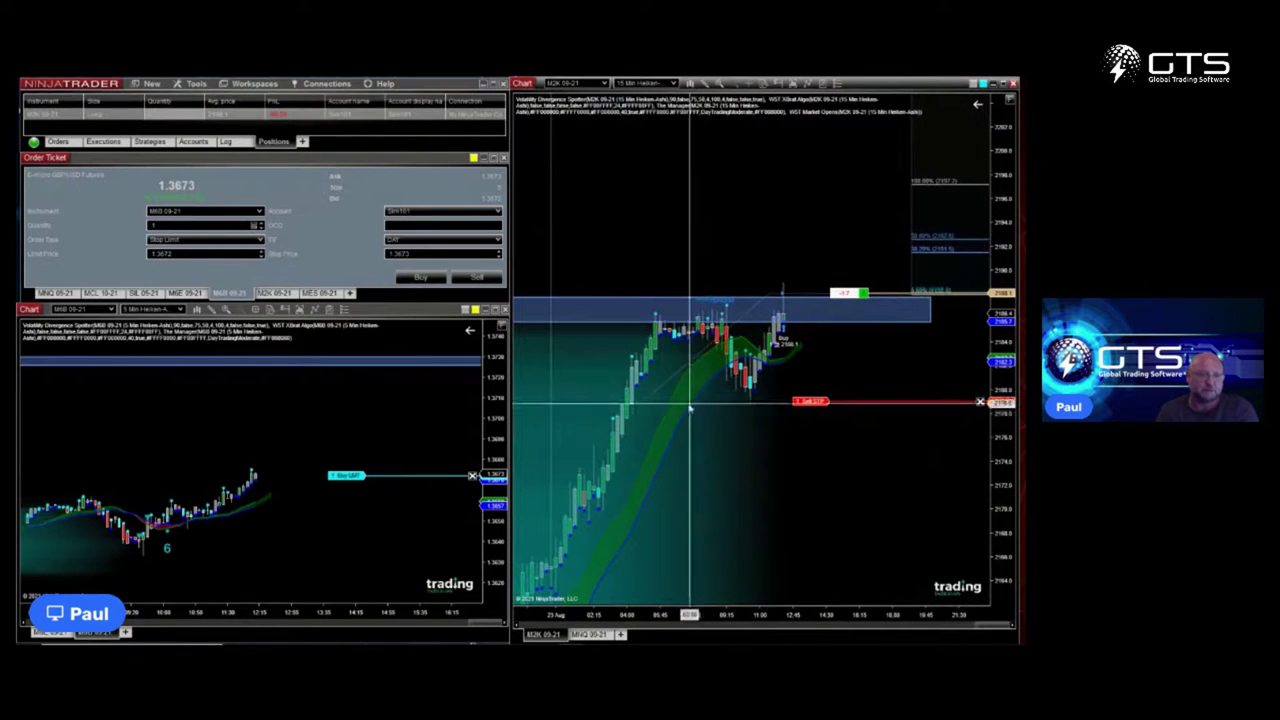
{"action": "left_click", "coordinate": [669, 379]}
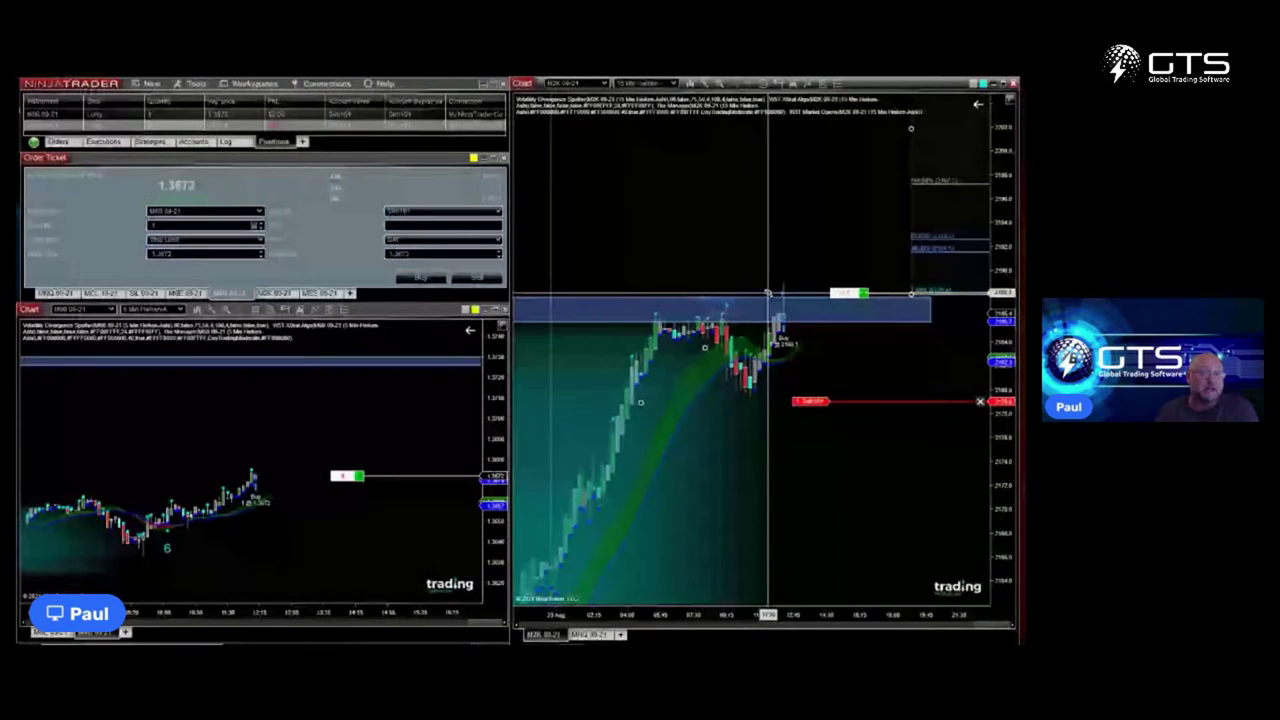
{"action": "right_click", "coordinate": [768, 293]}
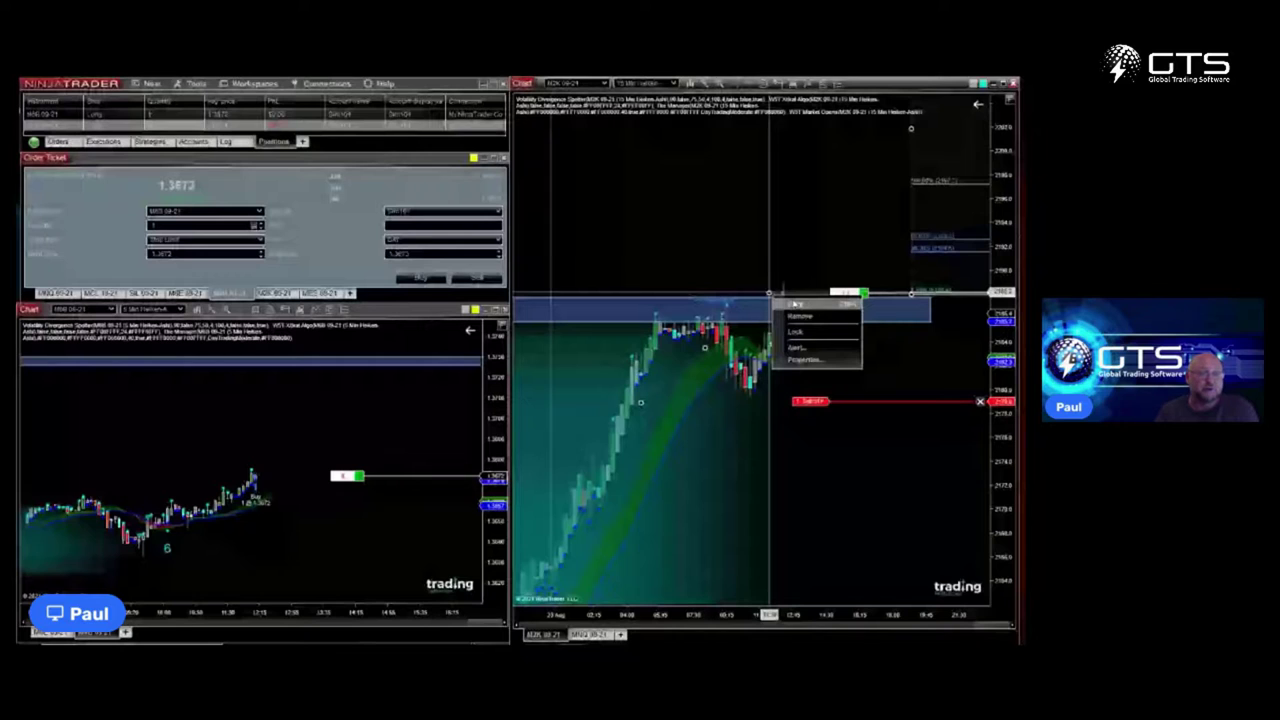
{"action": "left_click", "coordinate": [797, 303]}
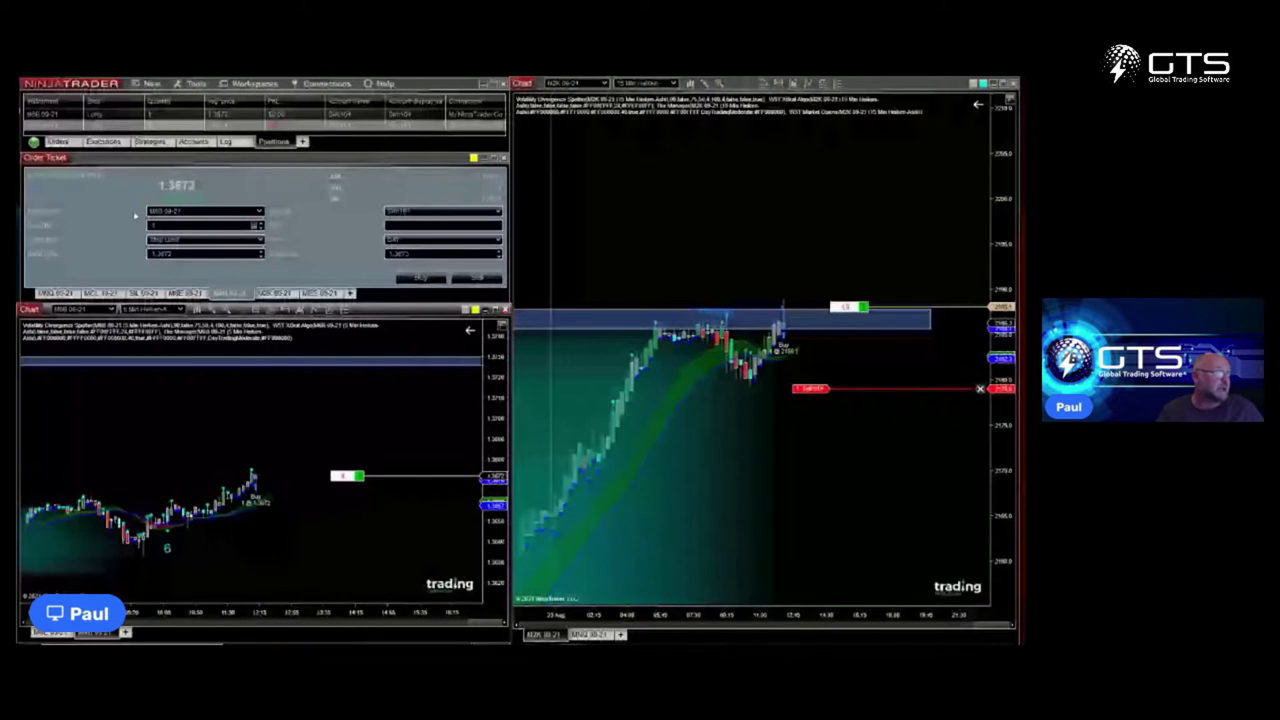
- Apply the second saved ATM strategy to the open long M6B 09-21 position
{"action": "left_click", "coordinate": [48, 117]}
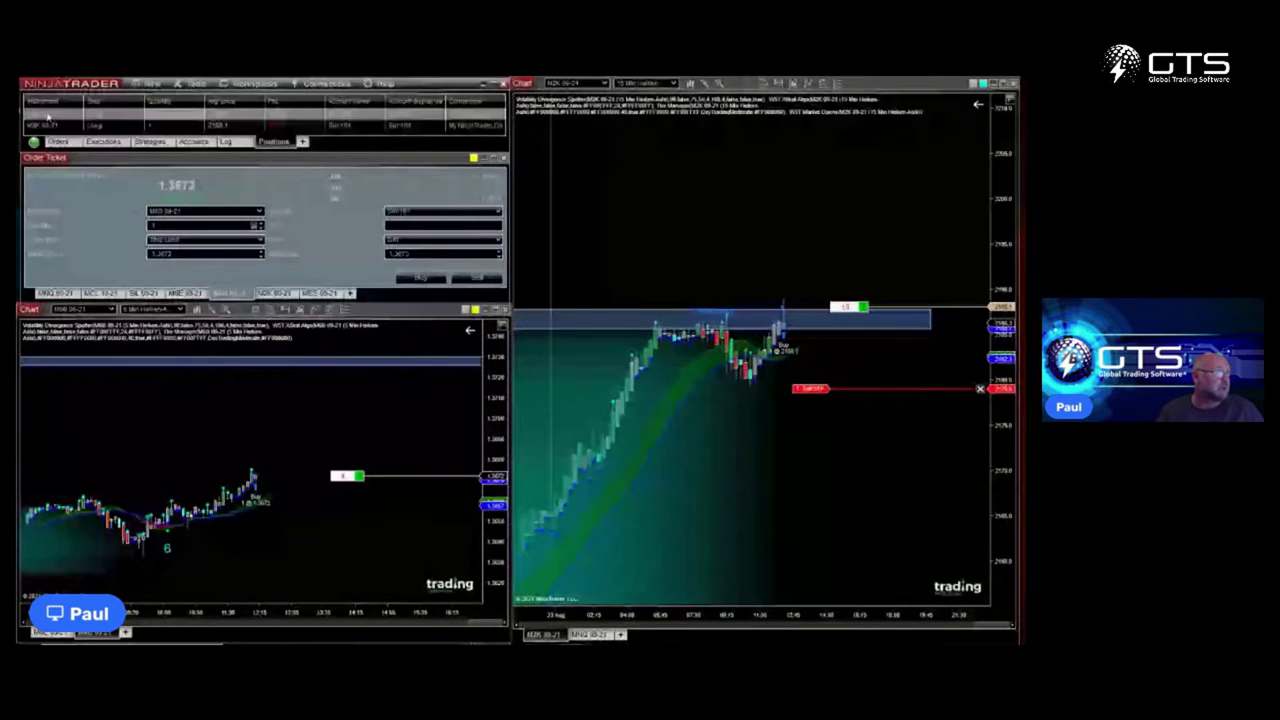
{"action": "right_click", "coordinate": [42, 118]}
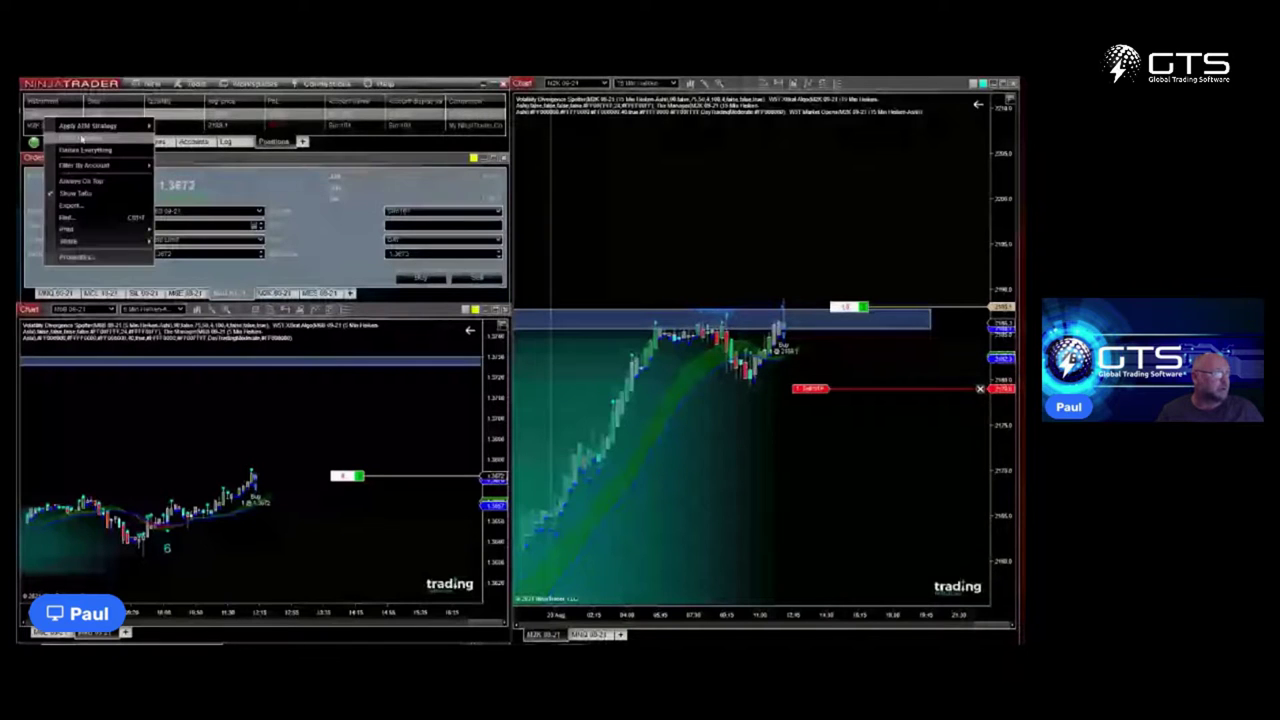
{"action": "mouse_move", "coordinate": [140, 126]}
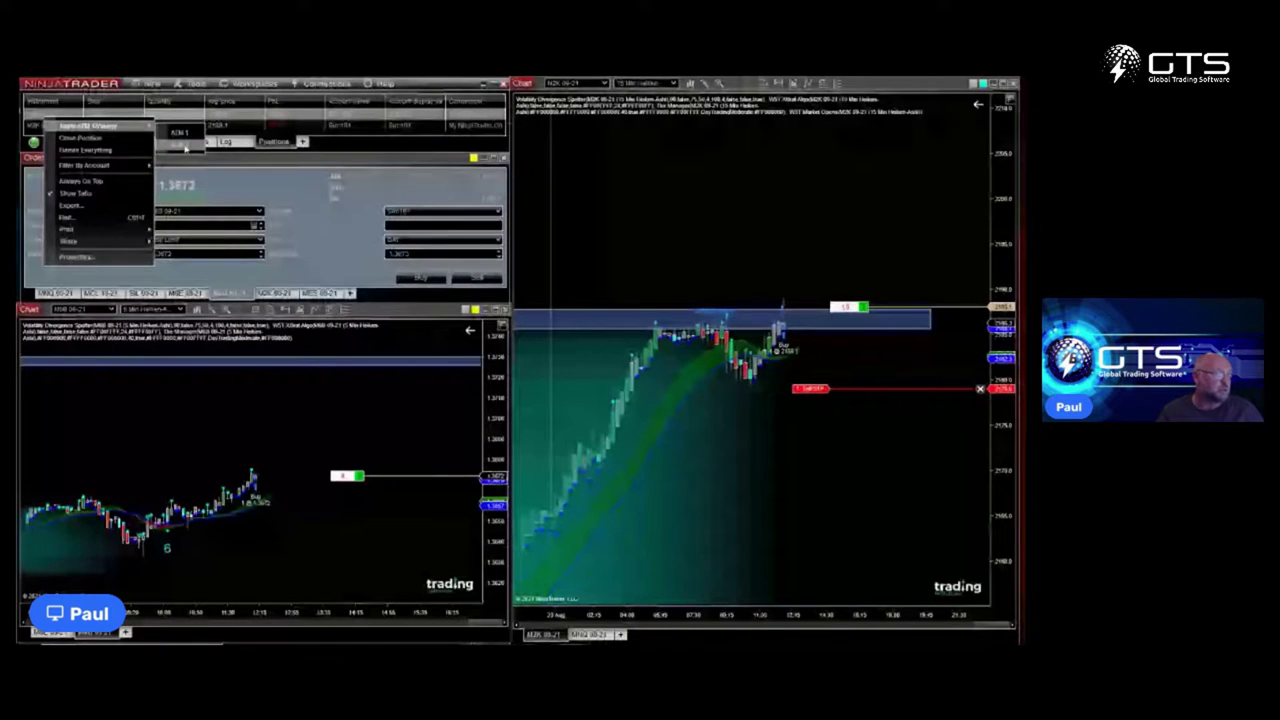
{"action": "left_click", "coordinate": [185, 147]}
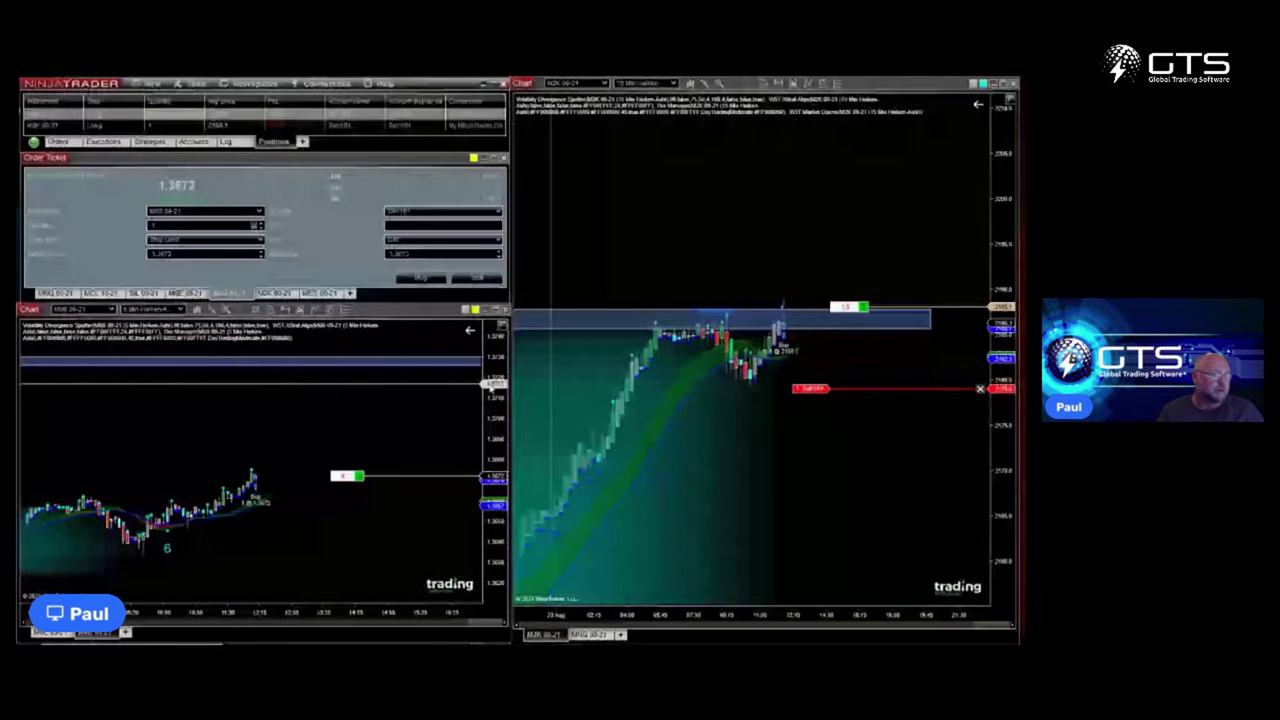
- Maximize the M6B 09-21 chart and raise the position's sell stop to 1.3632, just below the recent swing low
{"action": "left_click_drag", "start_coordinate": [490, 387], "coordinate": [496, 311]}
{"action": "left_click", "coordinate": [496, 310]}
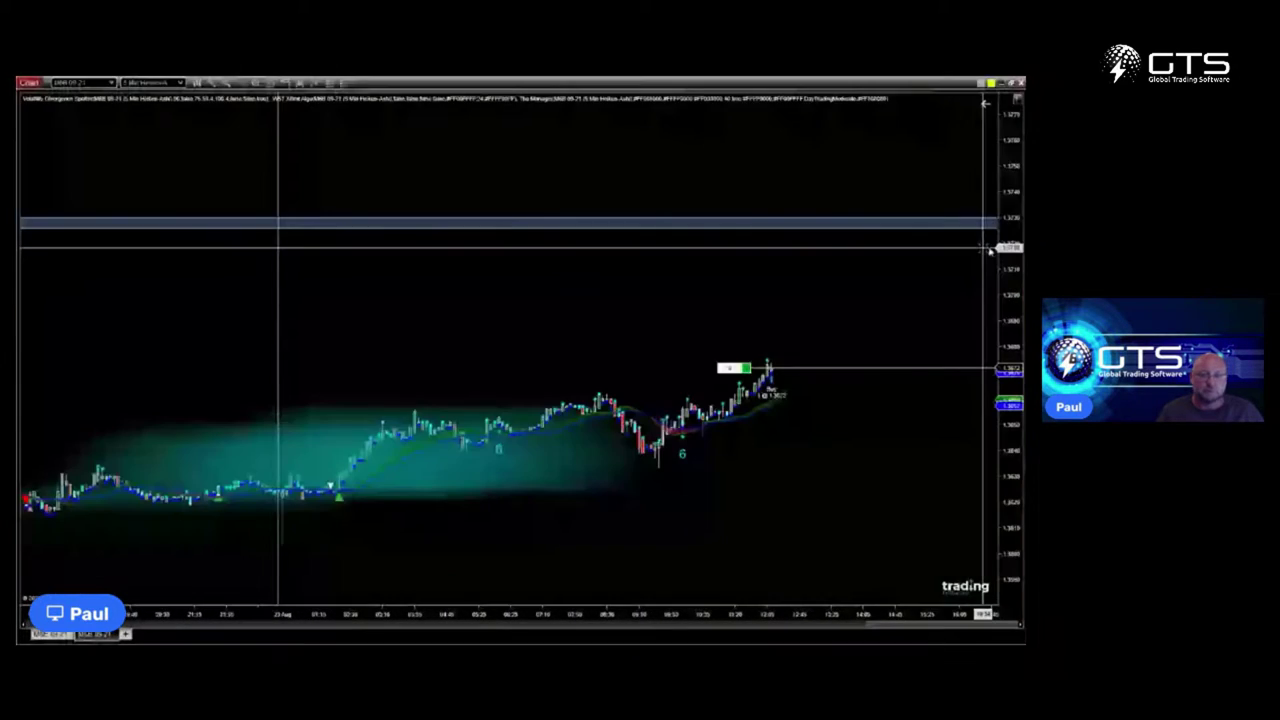
{"action": "left_click_drag", "start_coordinate": [990, 251], "coordinate": [1008, 496]}
{"action": "left_click_drag", "start_coordinate": [903, 456], "coordinate": [799, 456]}
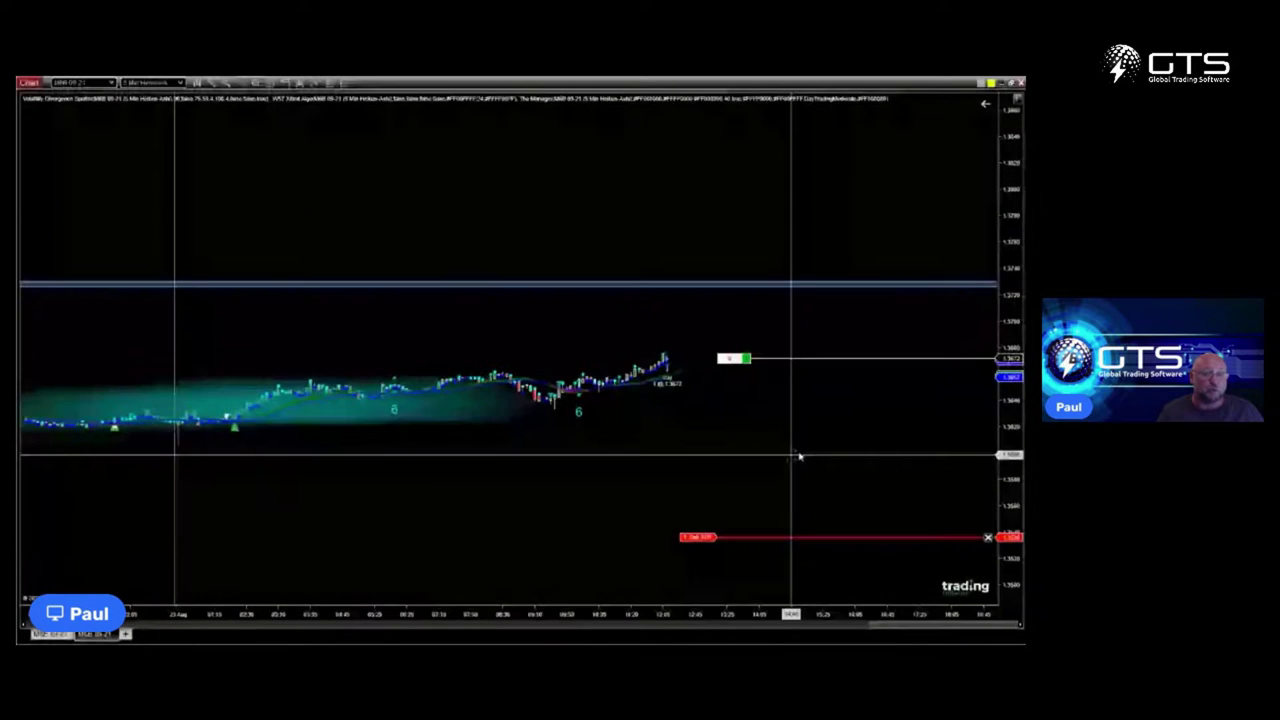
{"action": "left_click_drag", "start_coordinate": [1009, 456], "coordinate": [1009, 361]}
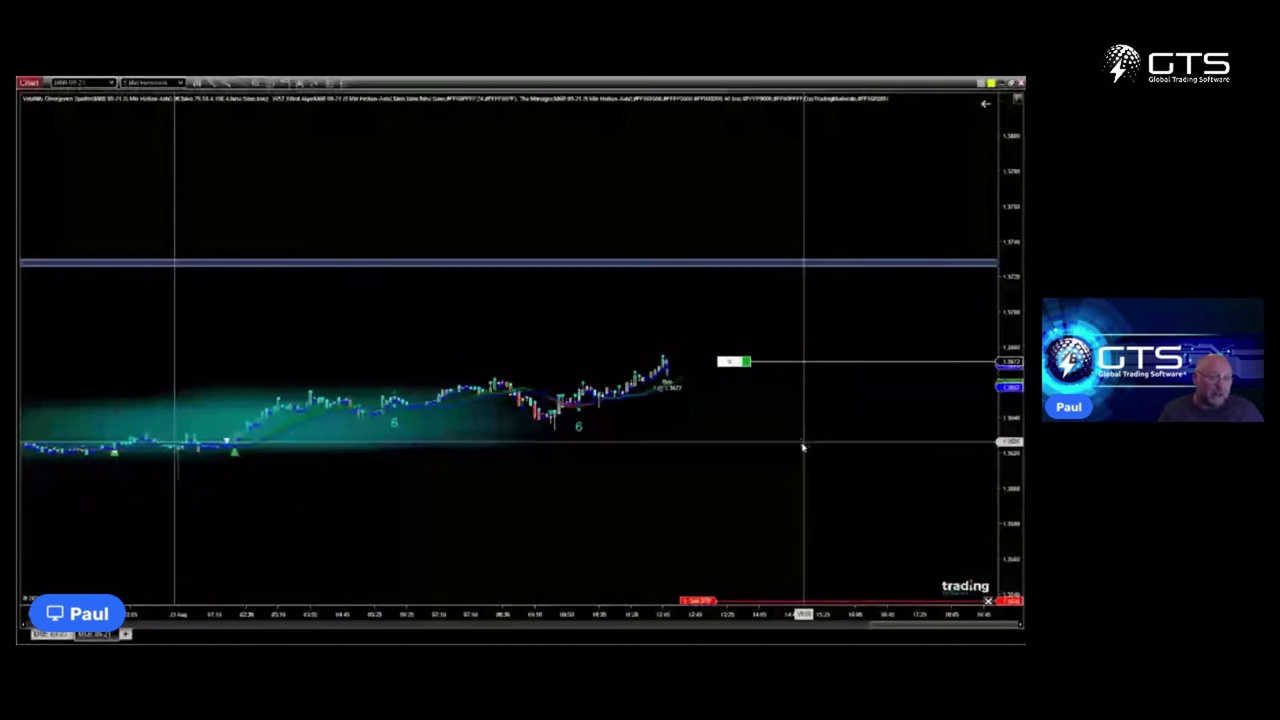
{"action": "left_click_drag", "start_coordinate": [740, 458], "coordinate": [728, 388]}
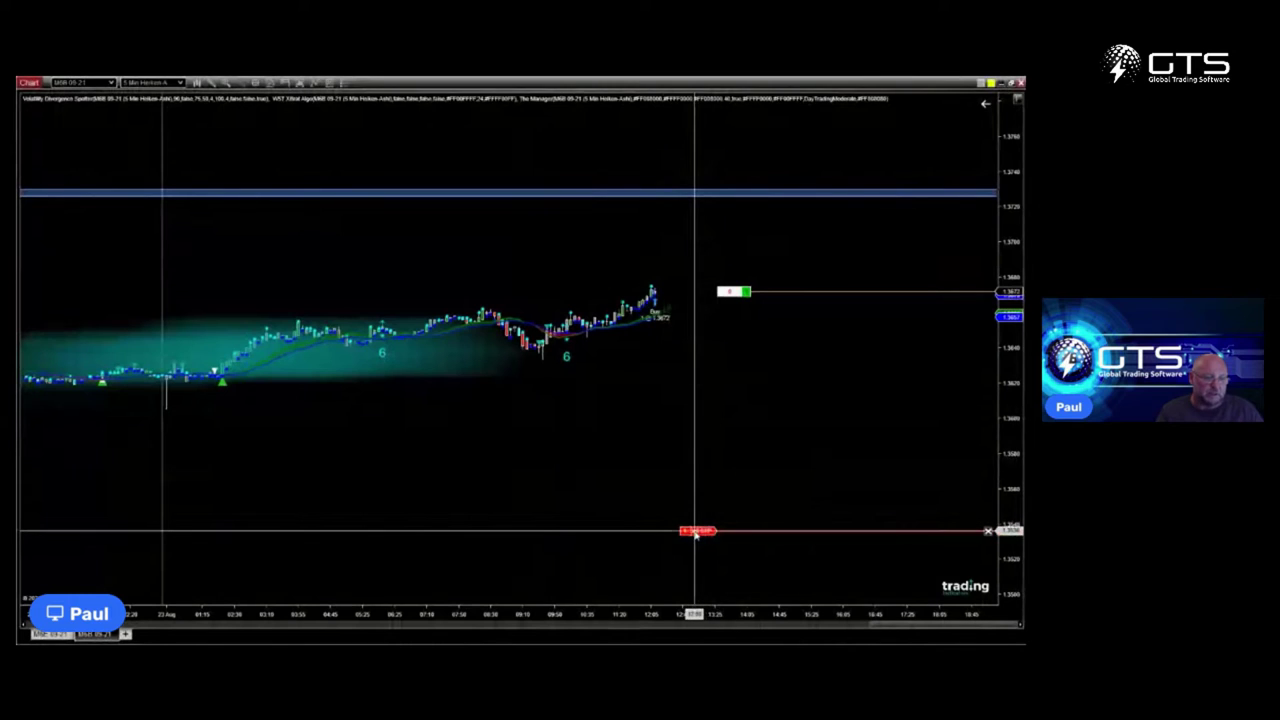
{"action": "left_click_drag", "start_coordinate": [695, 532], "coordinate": [643, 361]}
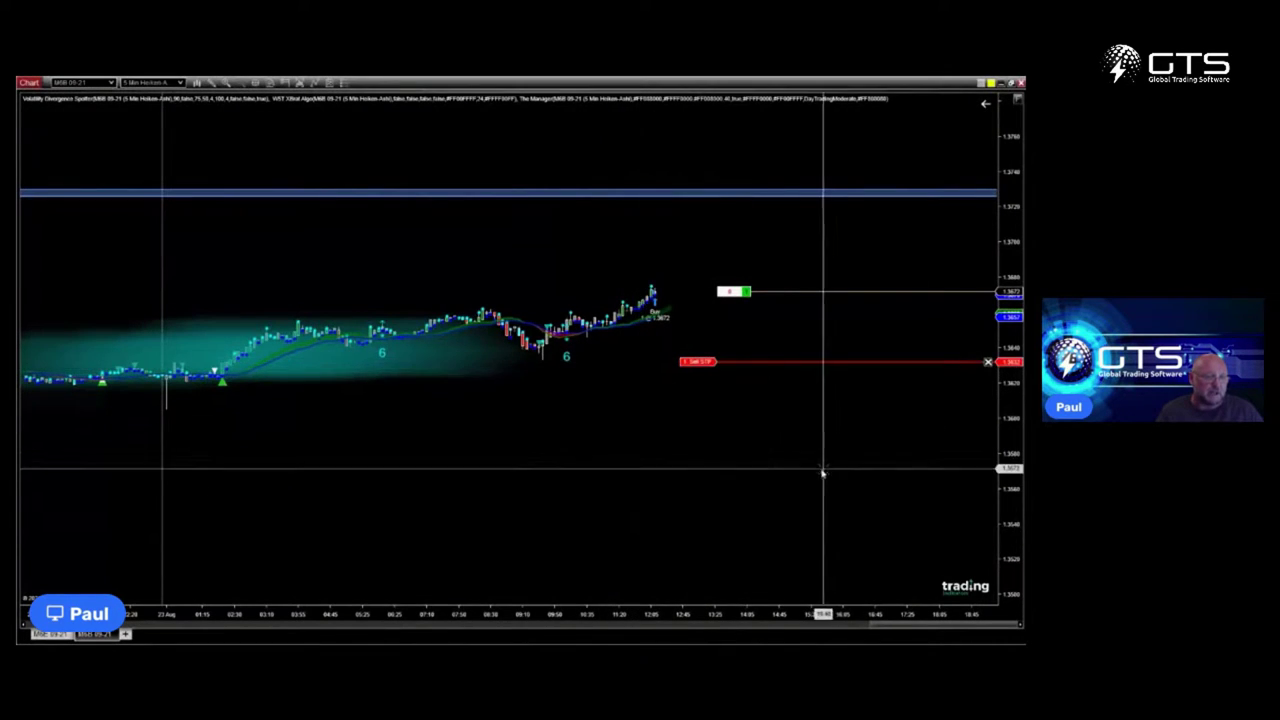
- Extend the blue zone around 1.3800 forward in time past the latest bars, with its lower edge at about 1.3787
{"action": "left_click_drag", "start_coordinate": [726, 469], "coordinate": [903, 509]}
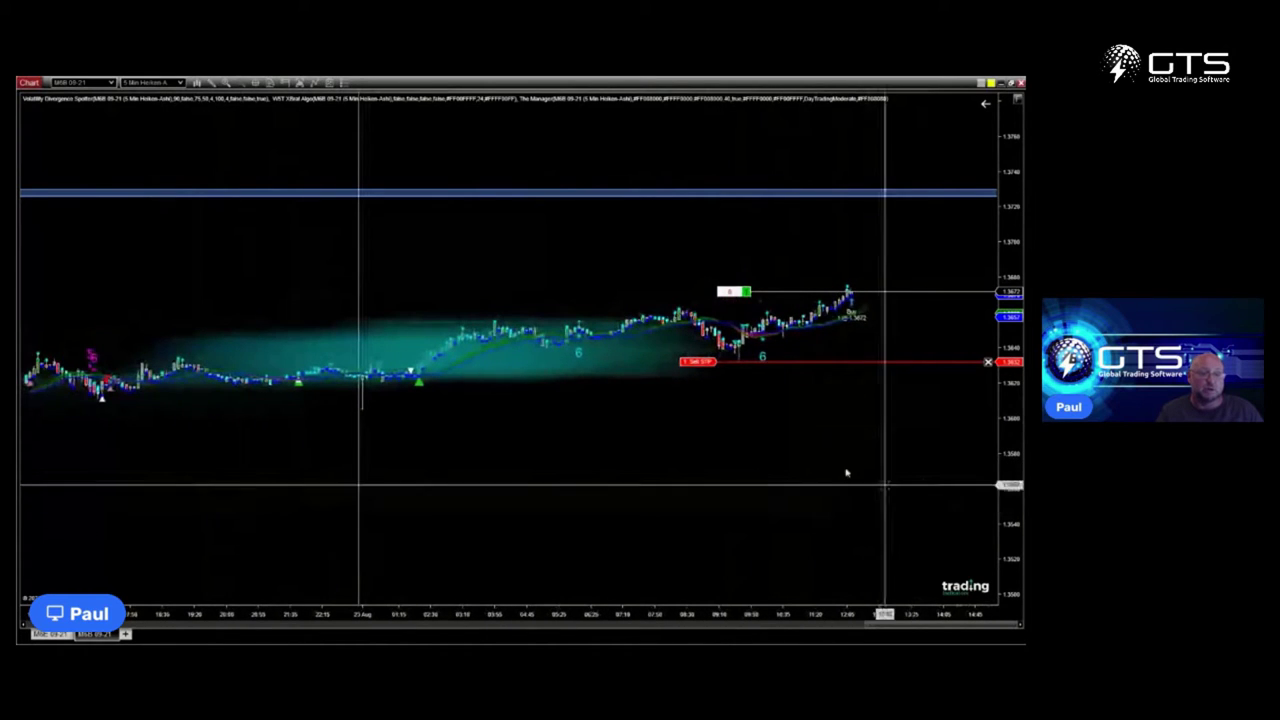
{"action": "left_click_drag", "start_coordinate": [868, 417], "coordinate": [840, 429]}
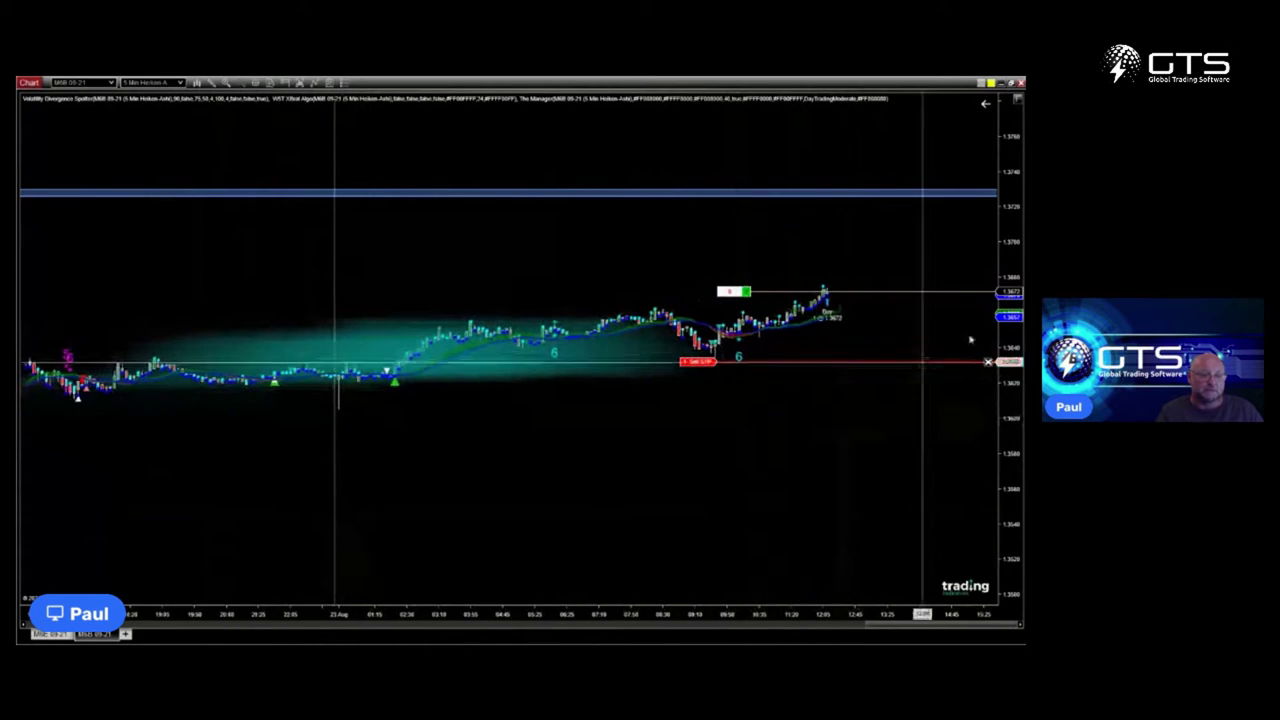
{"action": "left_click_drag", "start_coordinate": [1011, 220], "coordinate": [1011, 256]}
{"action": "left_click_drag", "start_coordinate": [928, 420], "coordinate": [886, 432]}
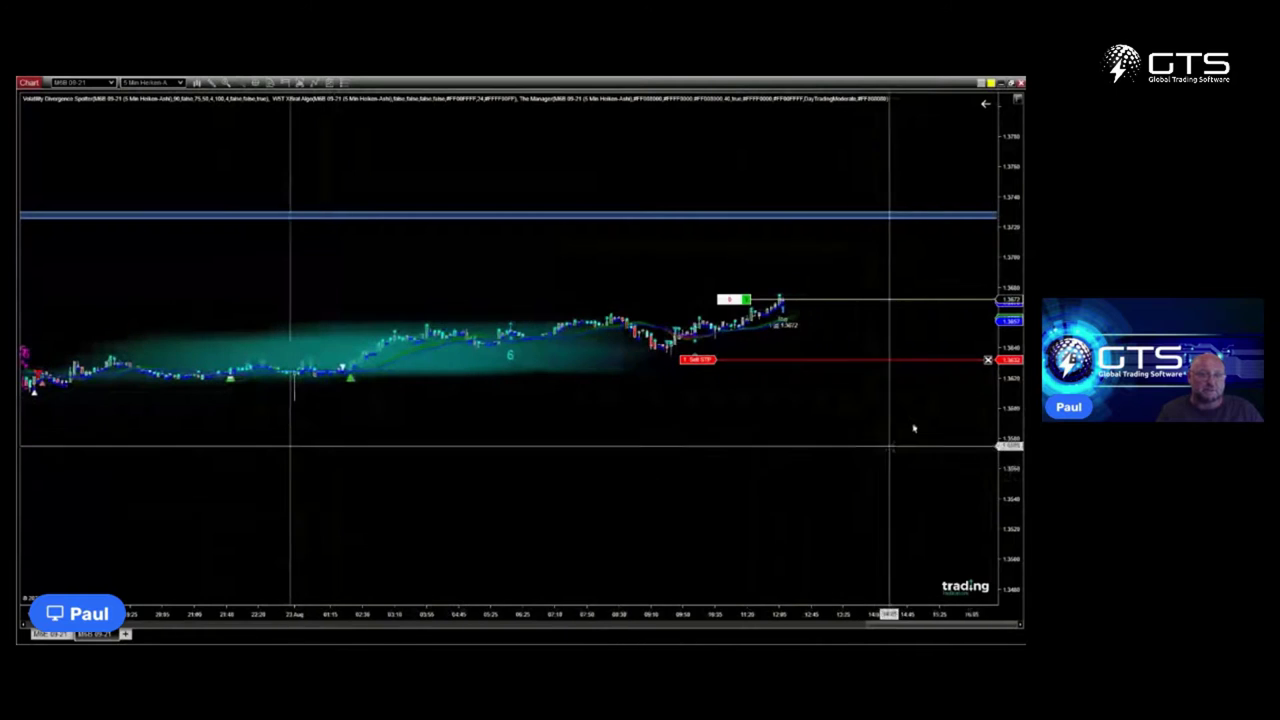
{"action": "left_click_drag", "start_coordinate": [954, 294], "coordinate": [917, 432]}
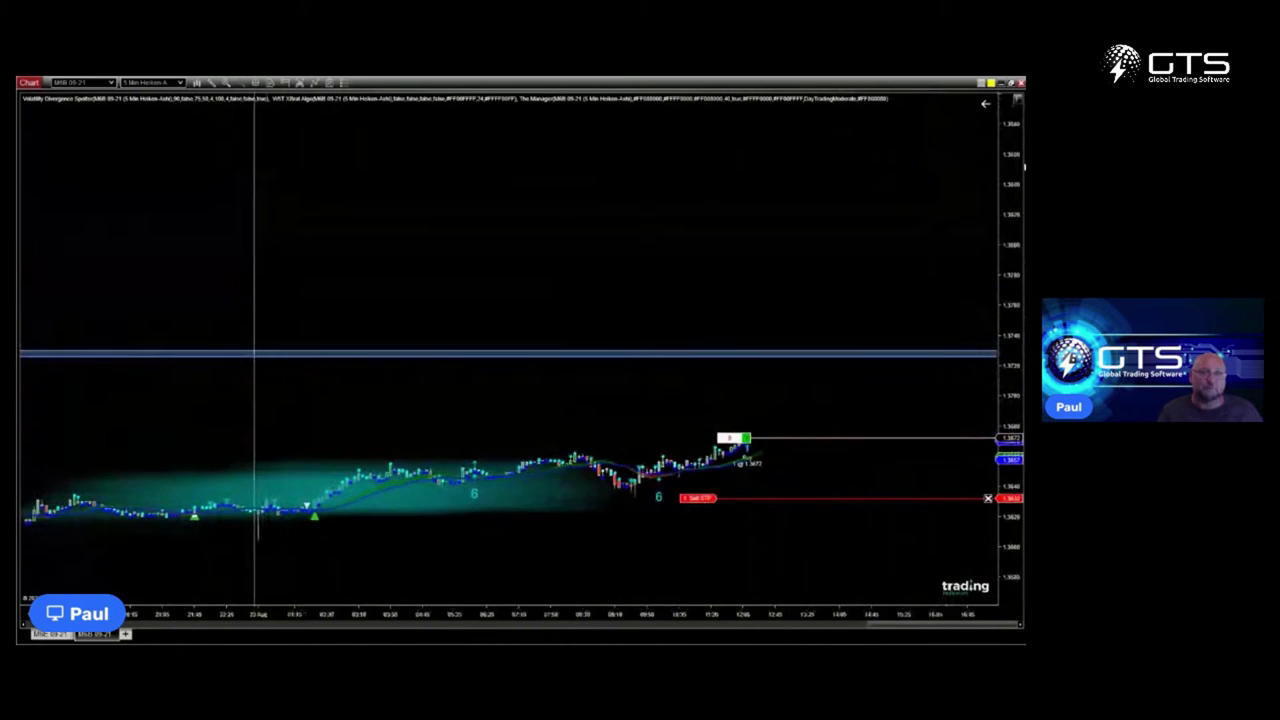
{"action": "left_click_drag", "start_coordinate": [1008, 195], "coordinate": [1002, 405]}
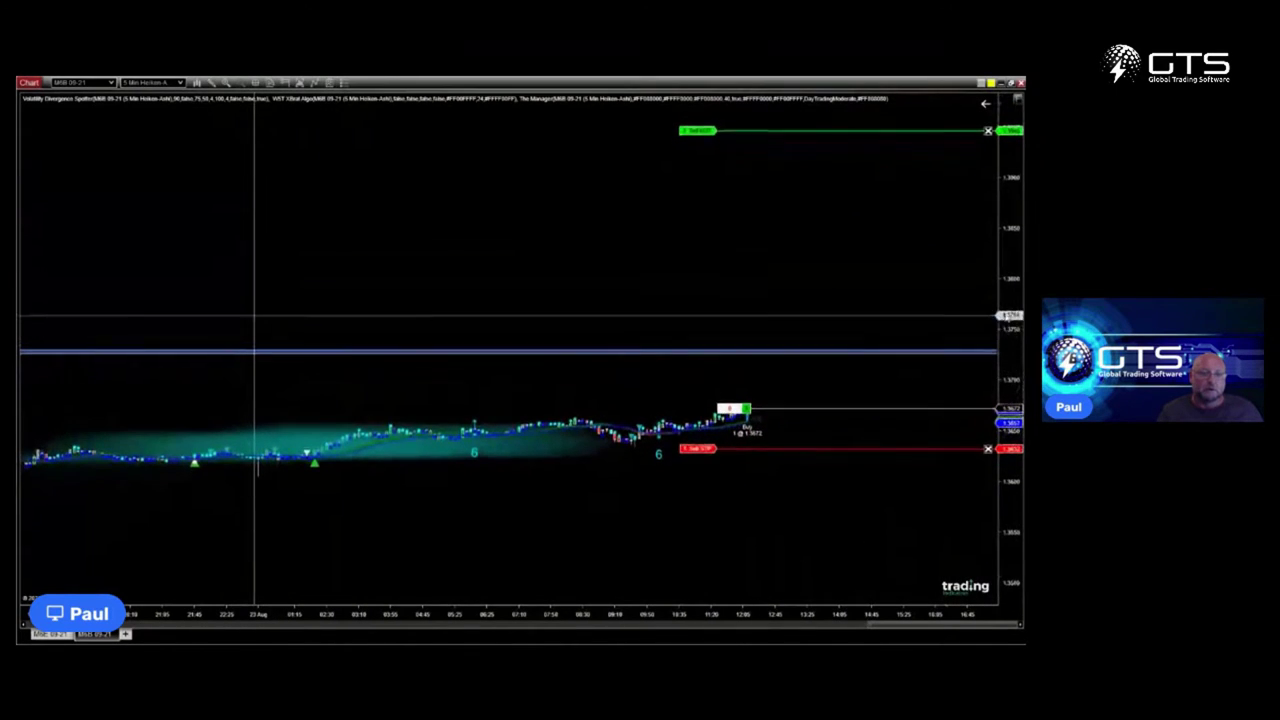
{"action": "left_click_drag", "start_coordinate": [694, 614], "coordinate": [339, 614]}
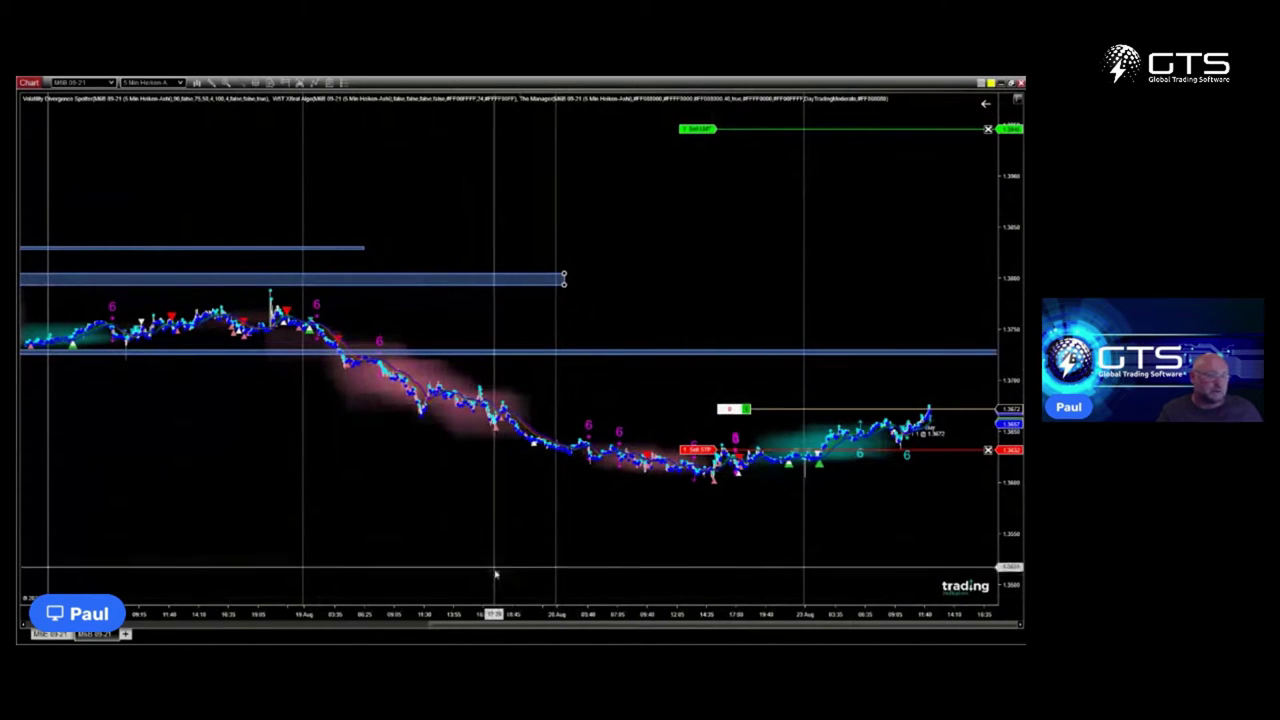
{"action": "left_click_drag", "start_coordinate": [486, 614], "coordinate": [600, 630]}
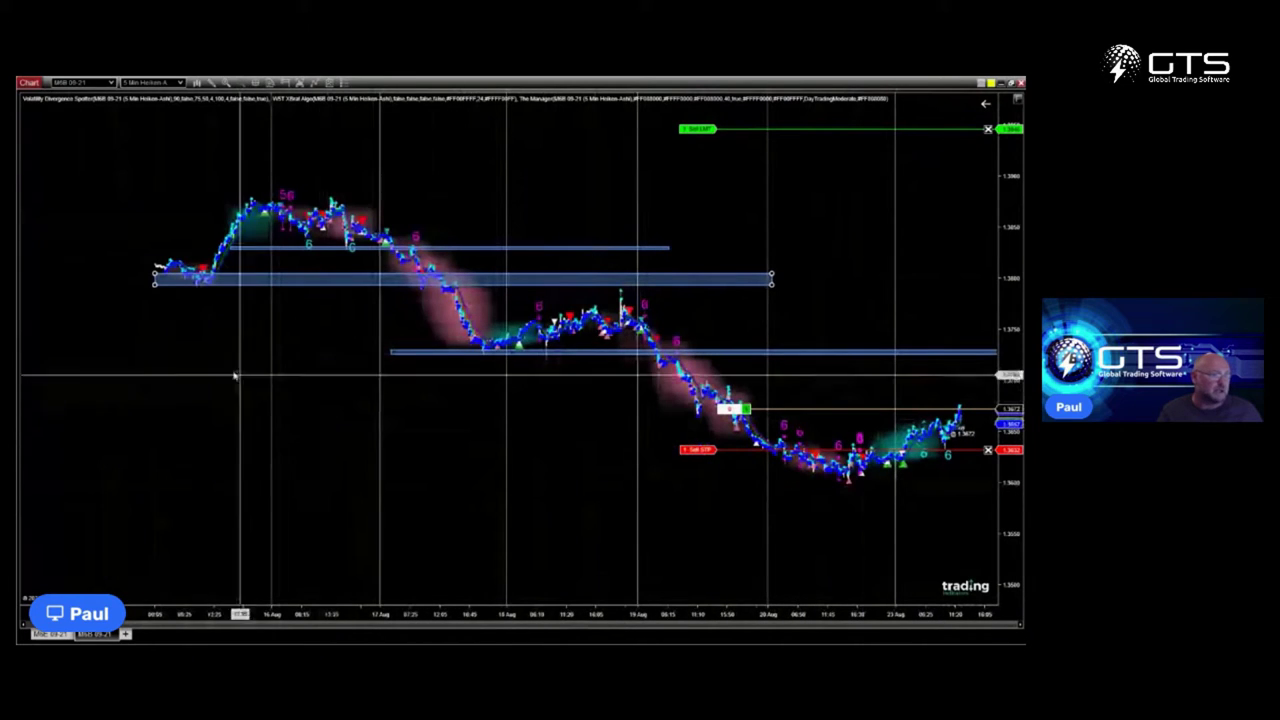
{"action": "left_click_drag", "start_coordinate": [768, 278], "coordinate": [990, 290]}
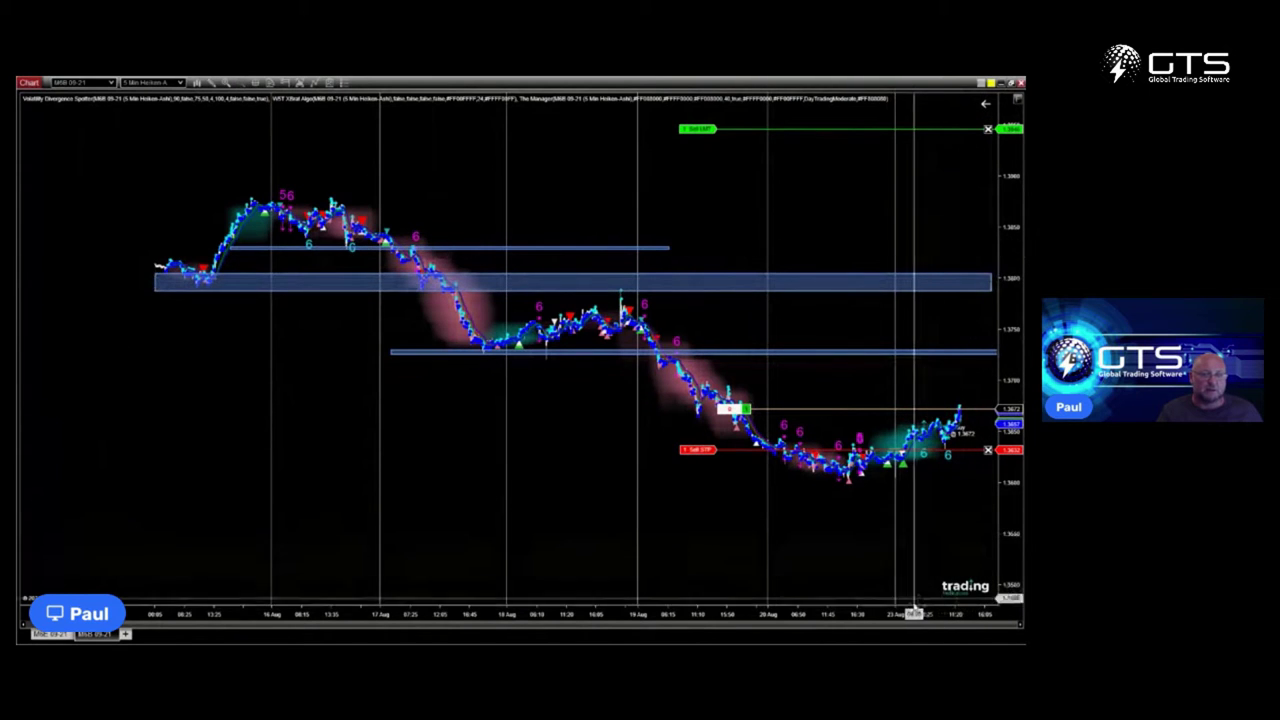
- Lower the M6B 09-21 sell limit target to about 1.3786, at the lower edge of the extended blue zone
{"action": "left_click_drag", "start_coordinate": [914, 611], "coordinate": [486, 563]}
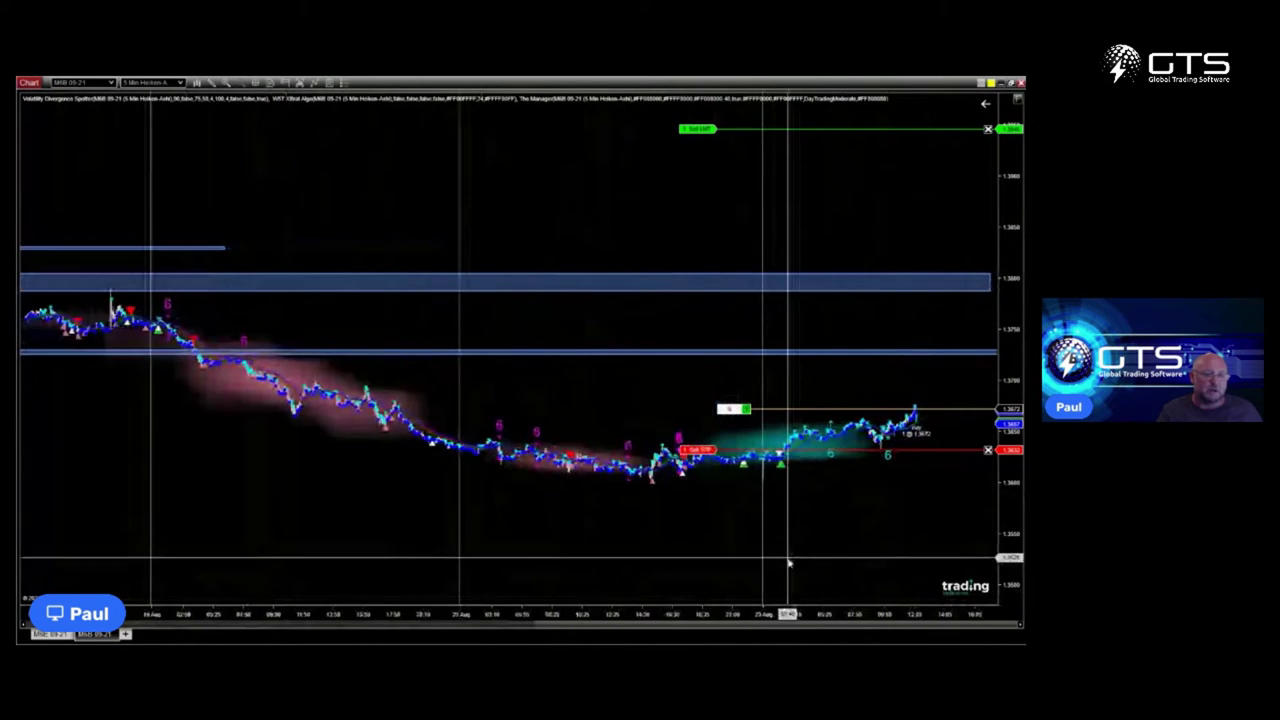
{"action": "left_click_drag", "start_coordinate": [788, 563], "coordinate": [677, 560]}
{"action": "left_click_drag", "start_coordinate": [697, 129], "coordinate": [695, 292]}
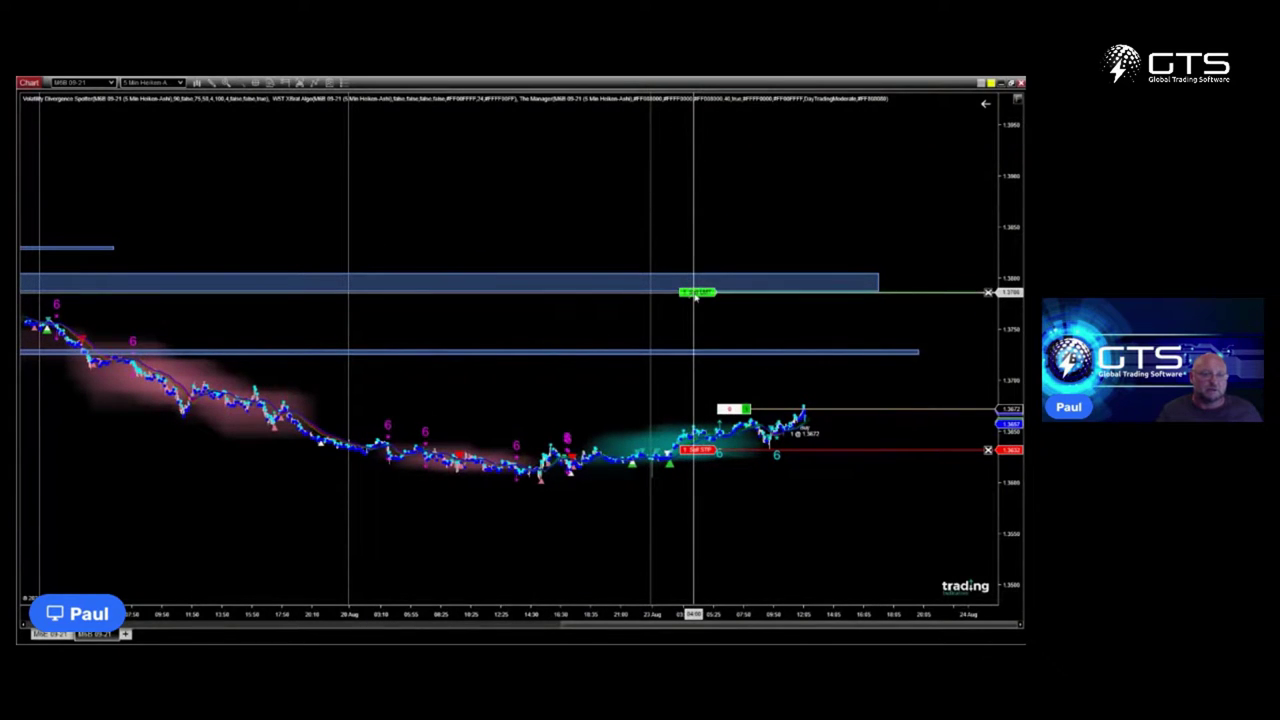
- Draw Fibonacci extensions from the sell stop at about 1.3632 to the entry at about 1.3672, projecting upward from the entry price
{"action": "mouse_move", "coordinate": [845, 621]}
{"action": "left_mouse_down"}
{"action": "mouse_move", "coordinate": [635, 618]}
{"action": "mouse_move", "coordinate": [846, 612]}
{"action": "left_mouse_up"}
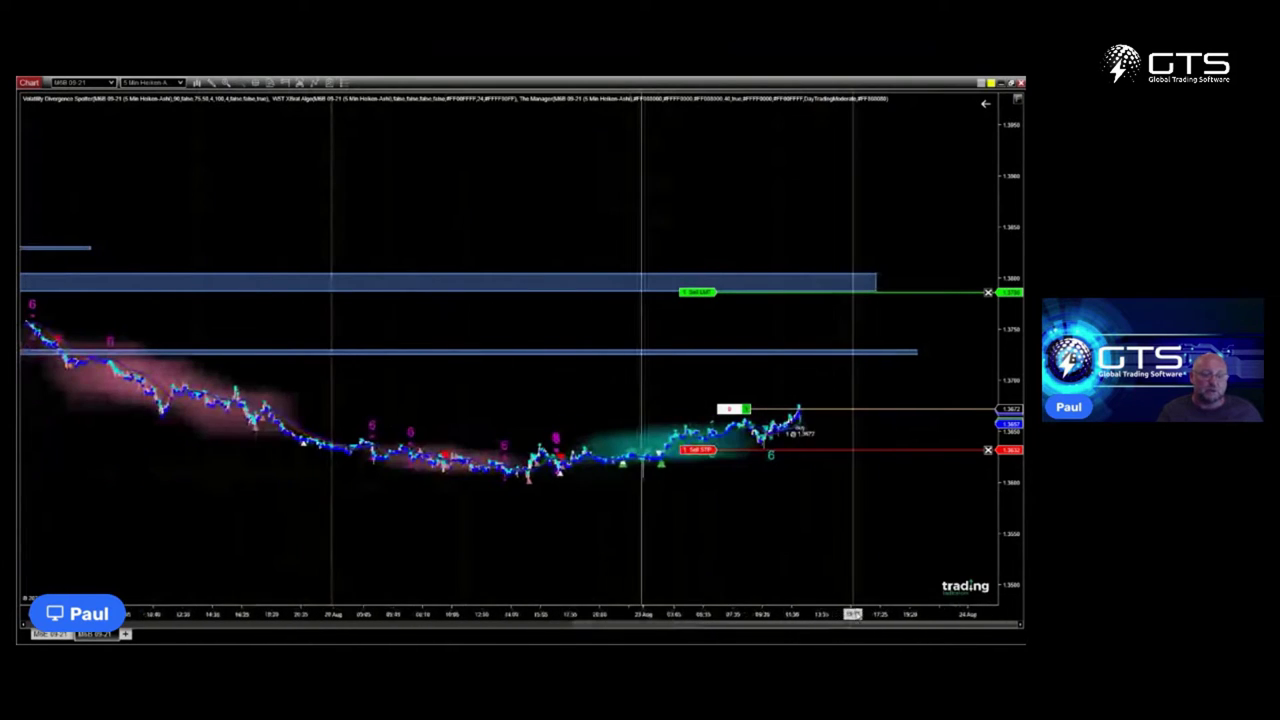
{"action": "left_click_drag", "start_coordinate": [1012, 518], "coordinate": [1006, 406]}
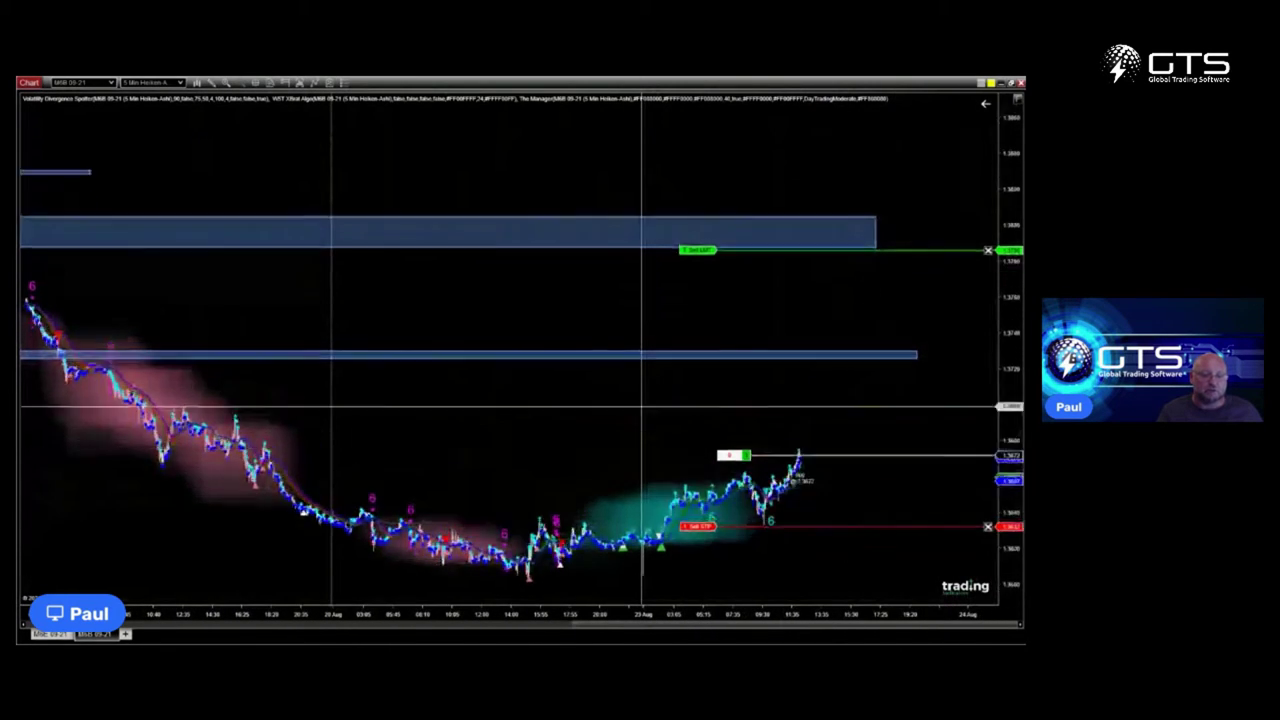
{"action": "left_click_drag", "start_coordinate": [854, 614], "coordinate": [760, 614]}
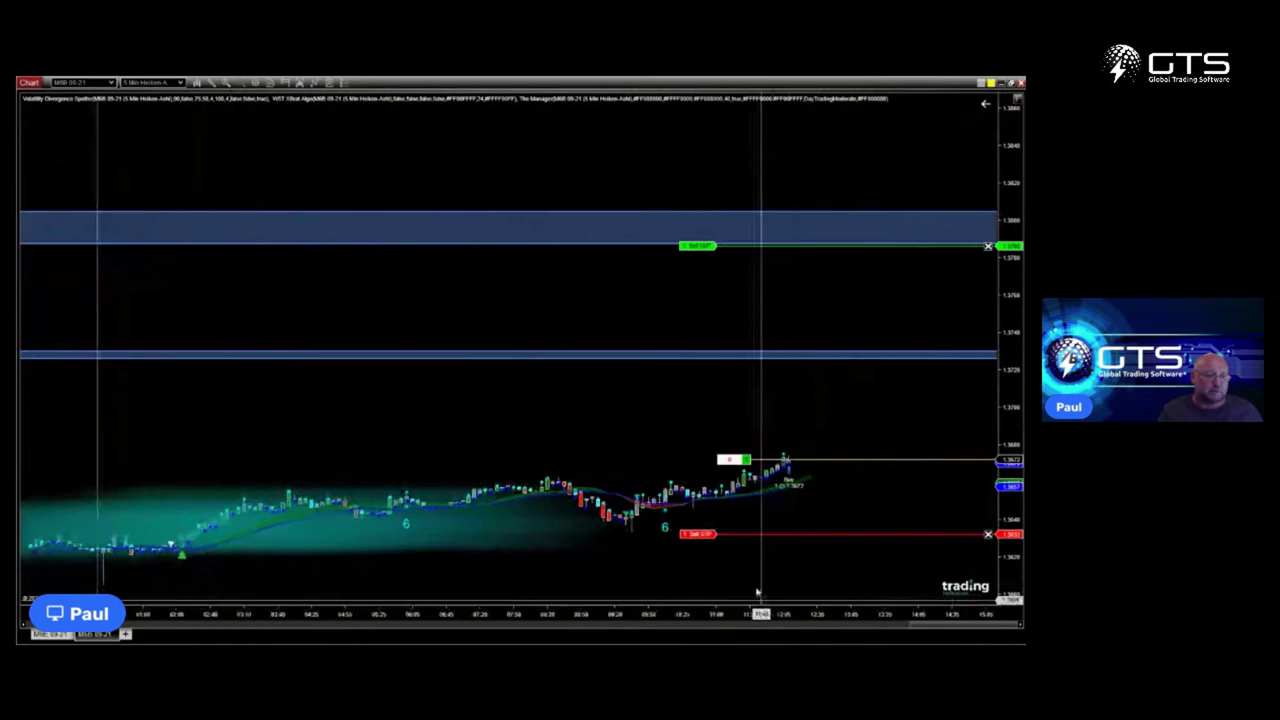
{"action": "left_click", "coordinate": [209, 83]}
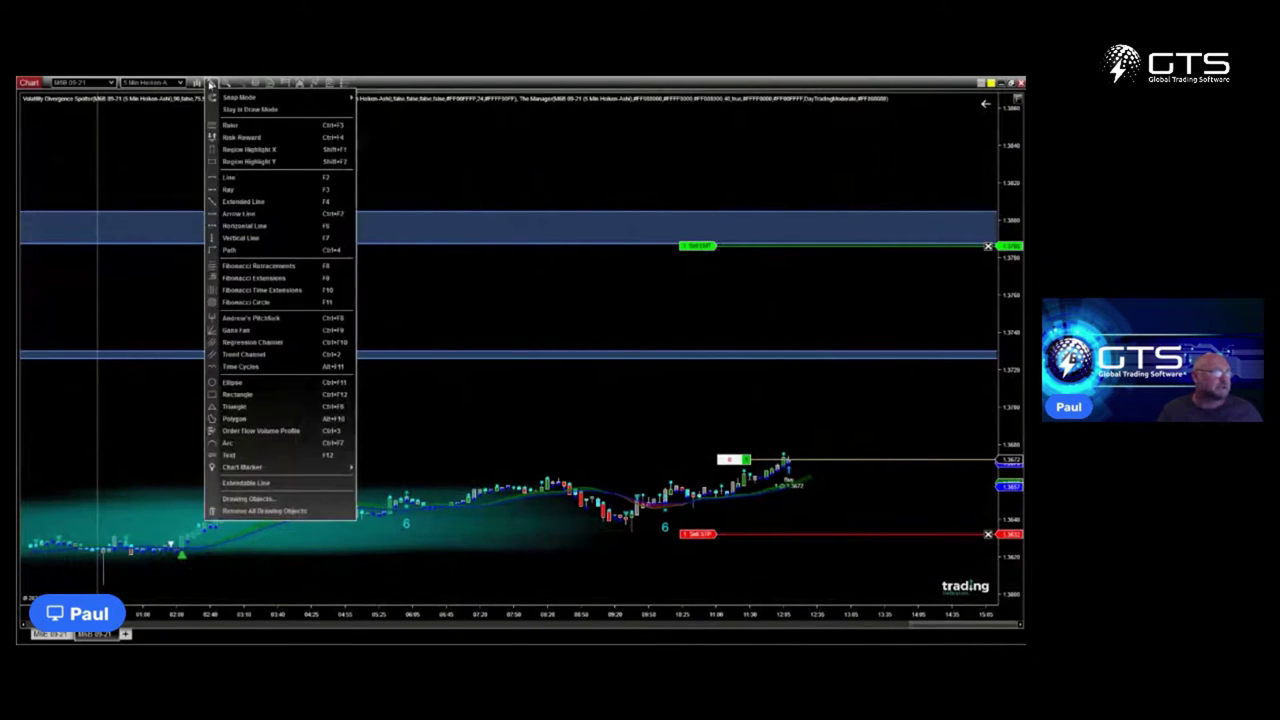
{"action": "left_click", "coordinate": [241, 289]}
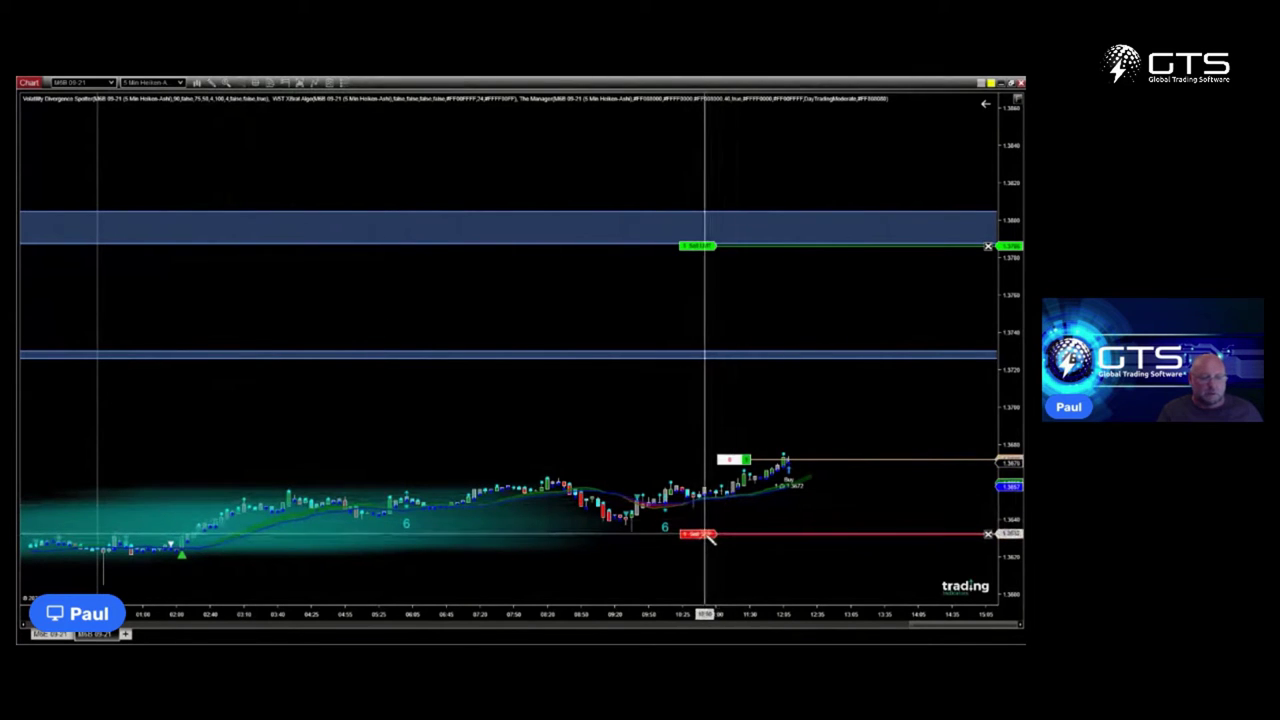
{"action": "left_click", "coordinate": [740, 496]}
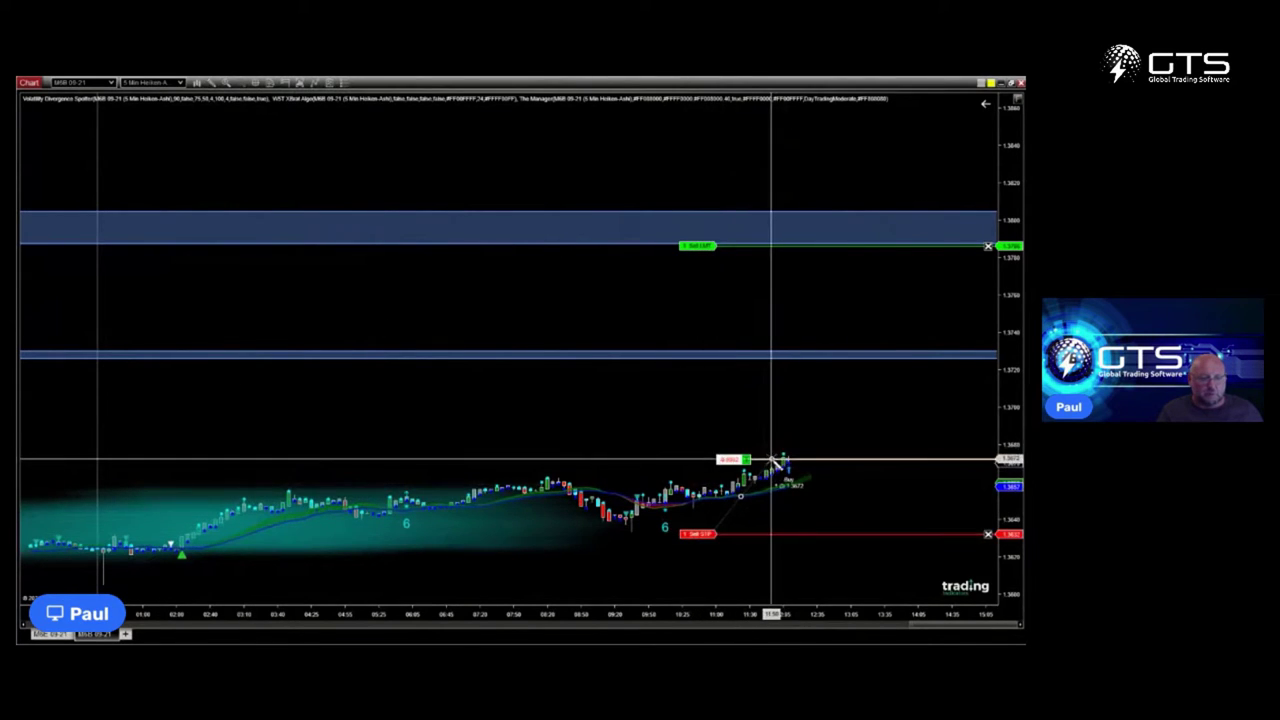
{"action": "left_click", "coordinate": [874, 462]}
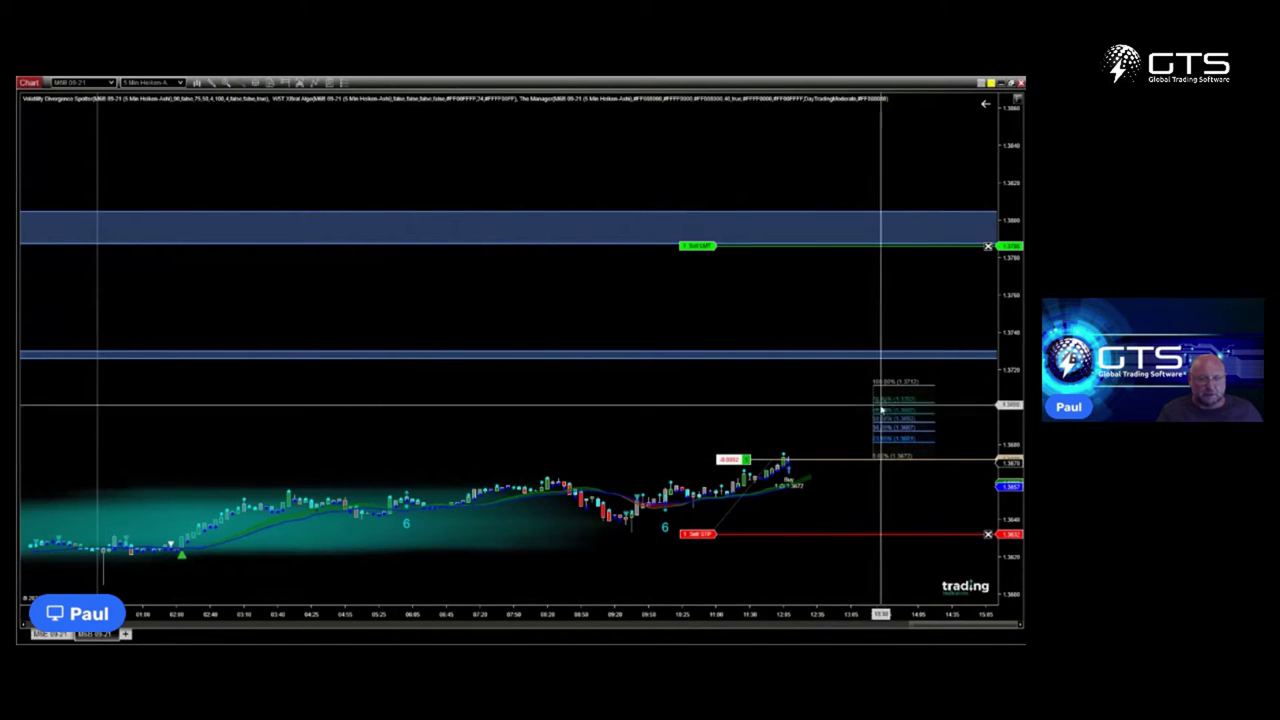
- Load the saved Risk to Reward template into the Fibonacci extensions drawing on the M6B 09-21 chart and apply it
{"action": "right_click", "coordinate": [729, 517]}
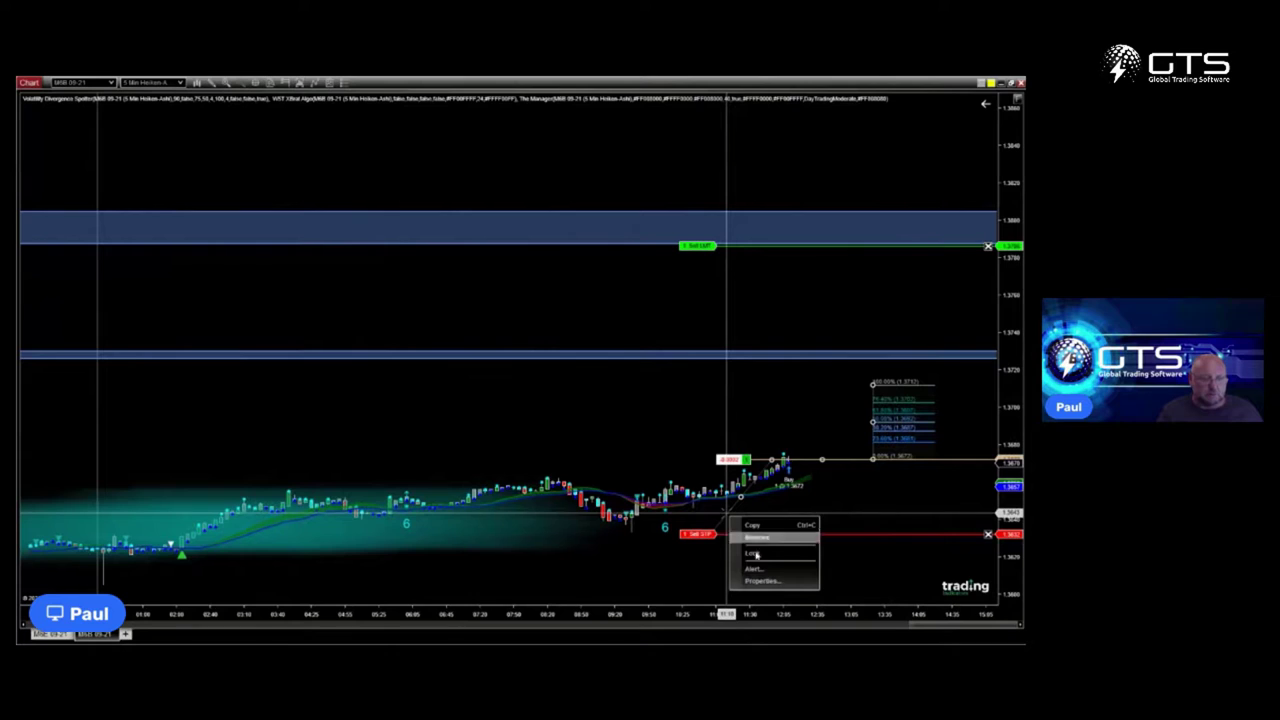
{"action": "left_click", "coordinate": [762, 582]}
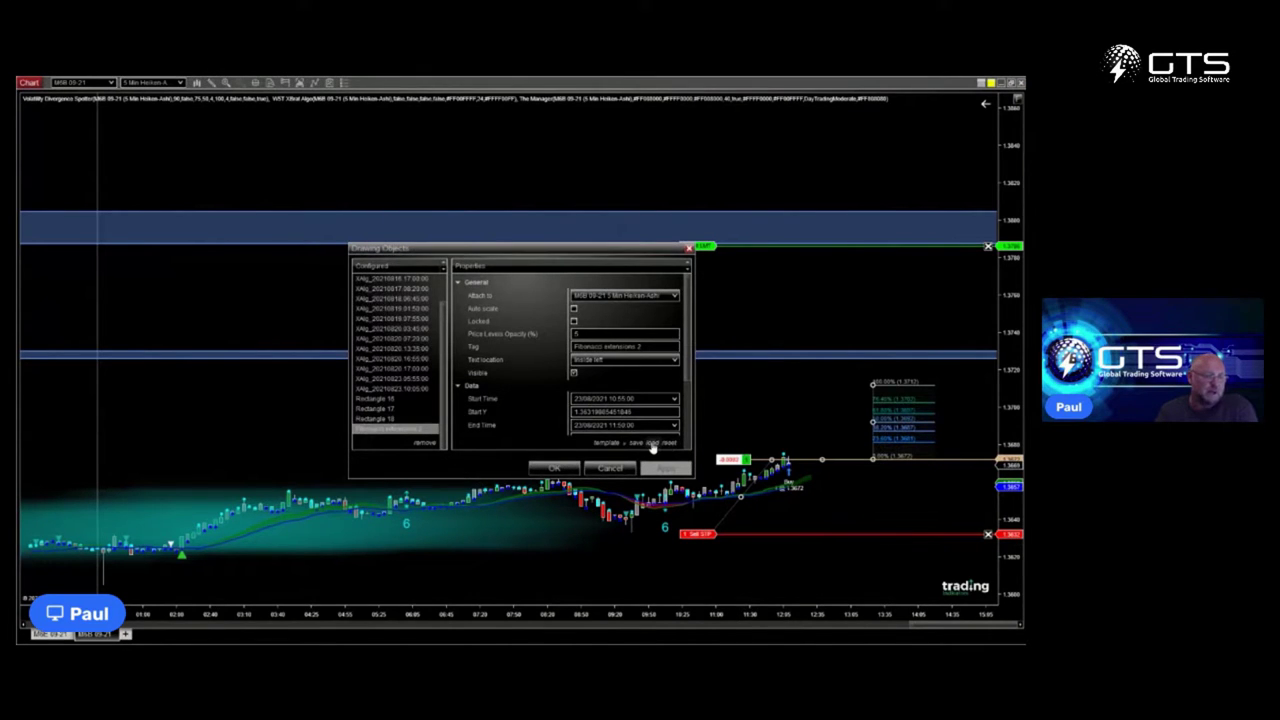
{"action": "left_click", "coordinate": [651, 444]}
{"action": "left_click", "coordinate": [430, 290]}
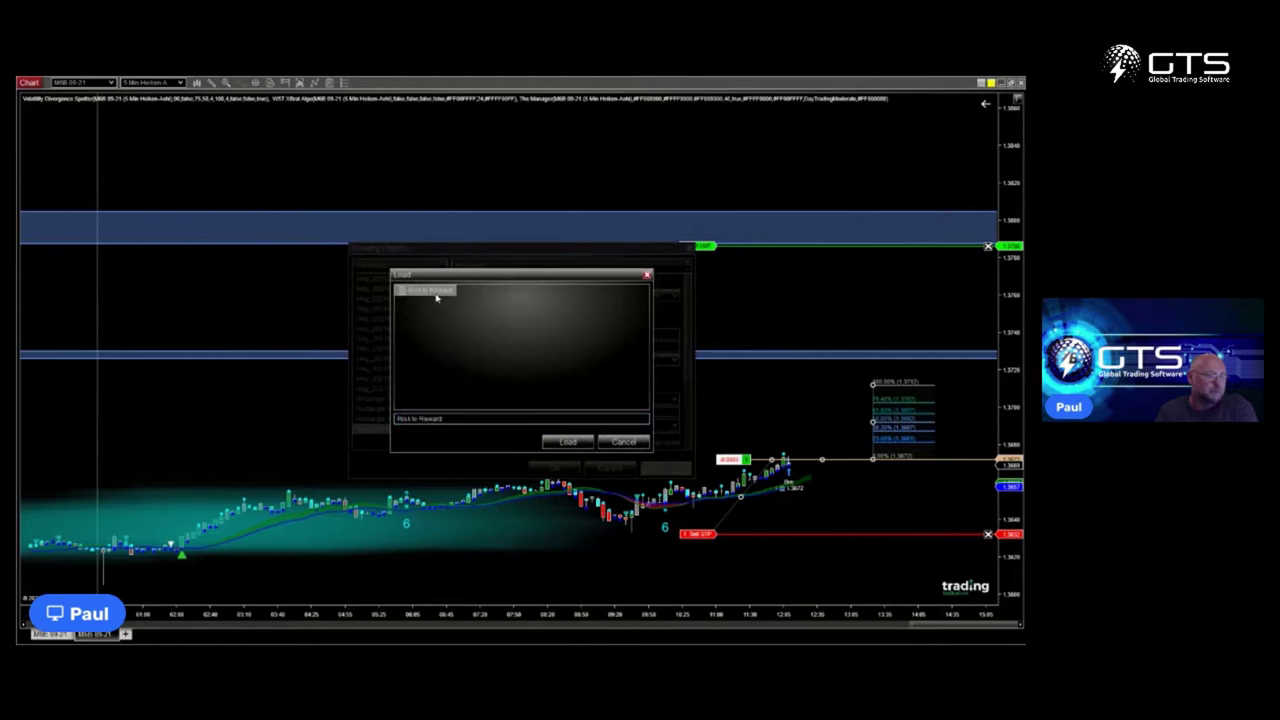
{"action": "left_click", "coordinate": [577, 444]}
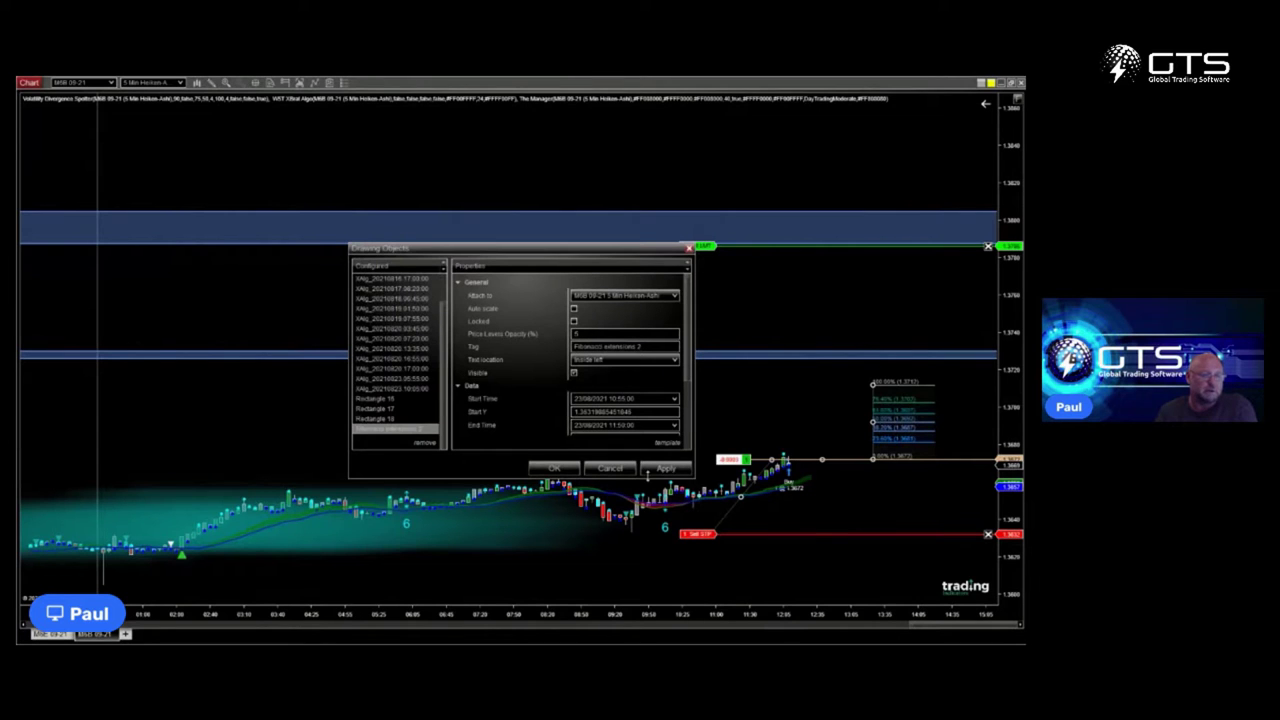
{"action": "left_click", "coordinate": [665, 469]}
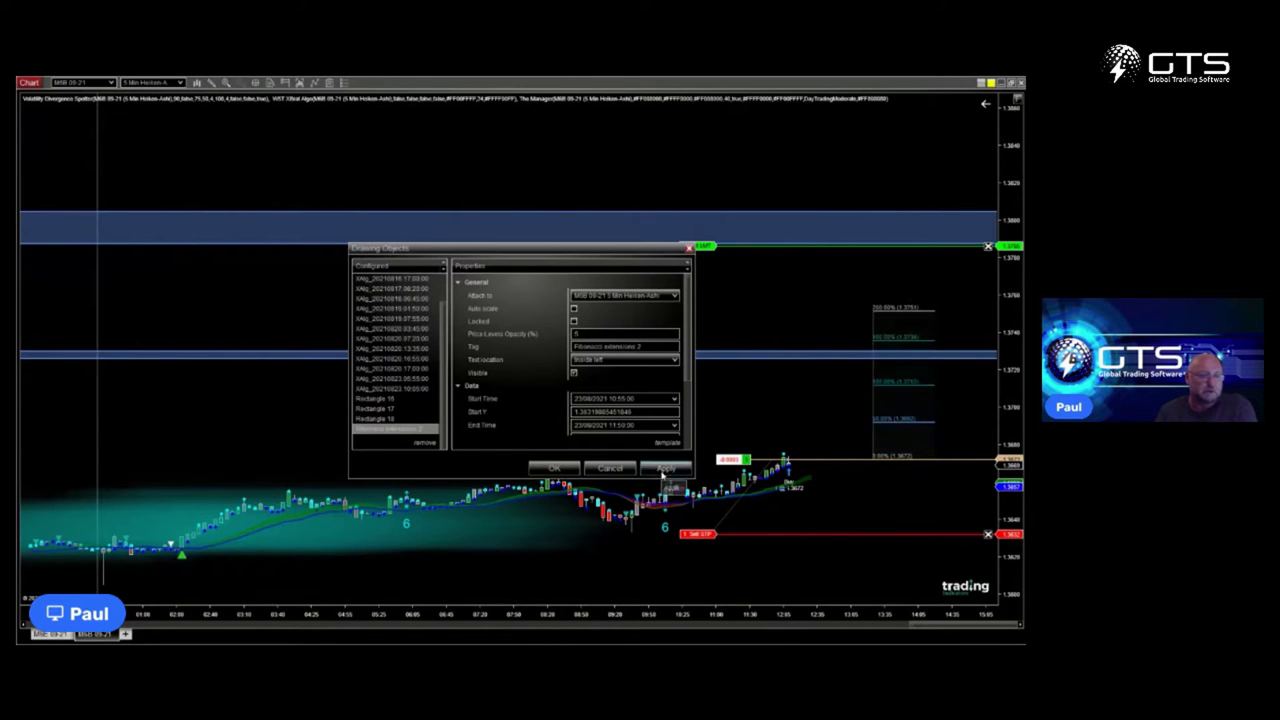
{"action": "left_click", "coordinate": [553, 469]}
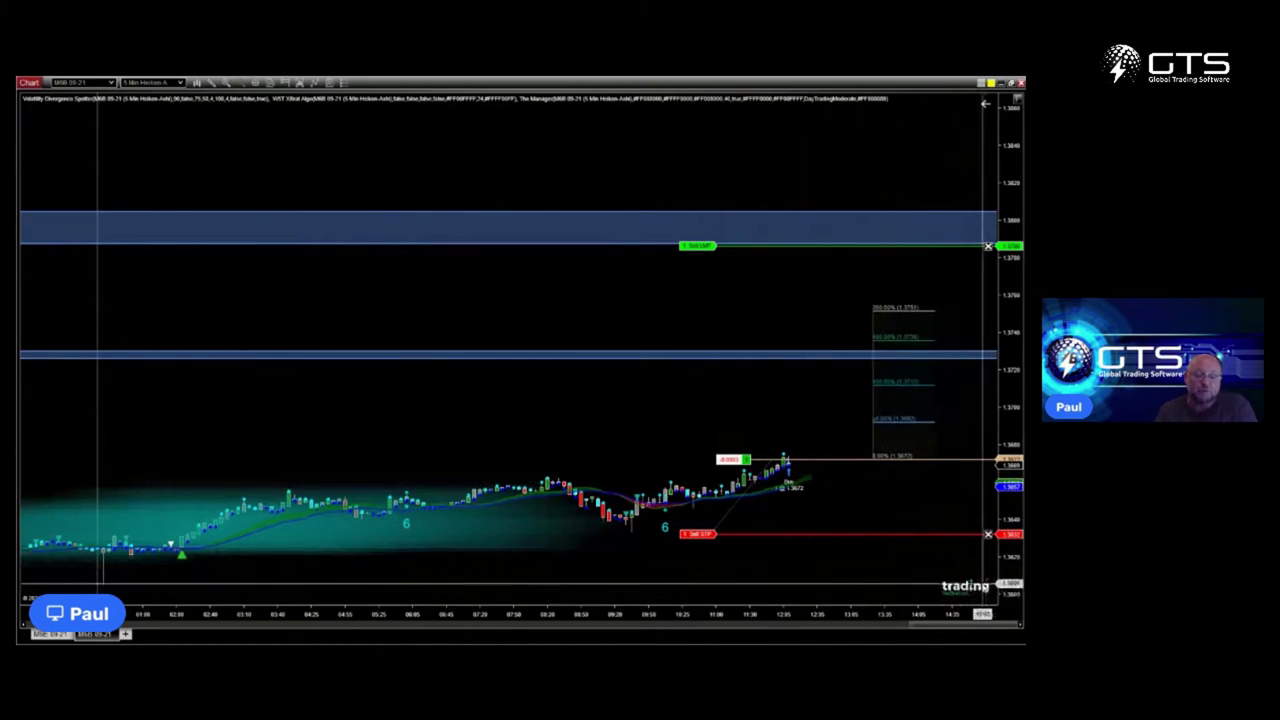
- Remove the Fibonacci extensions from the M6B 09-21 chart and restore the maximized chart to its normal window size
{"action": "left_click", "coordinate": [729, 512]}
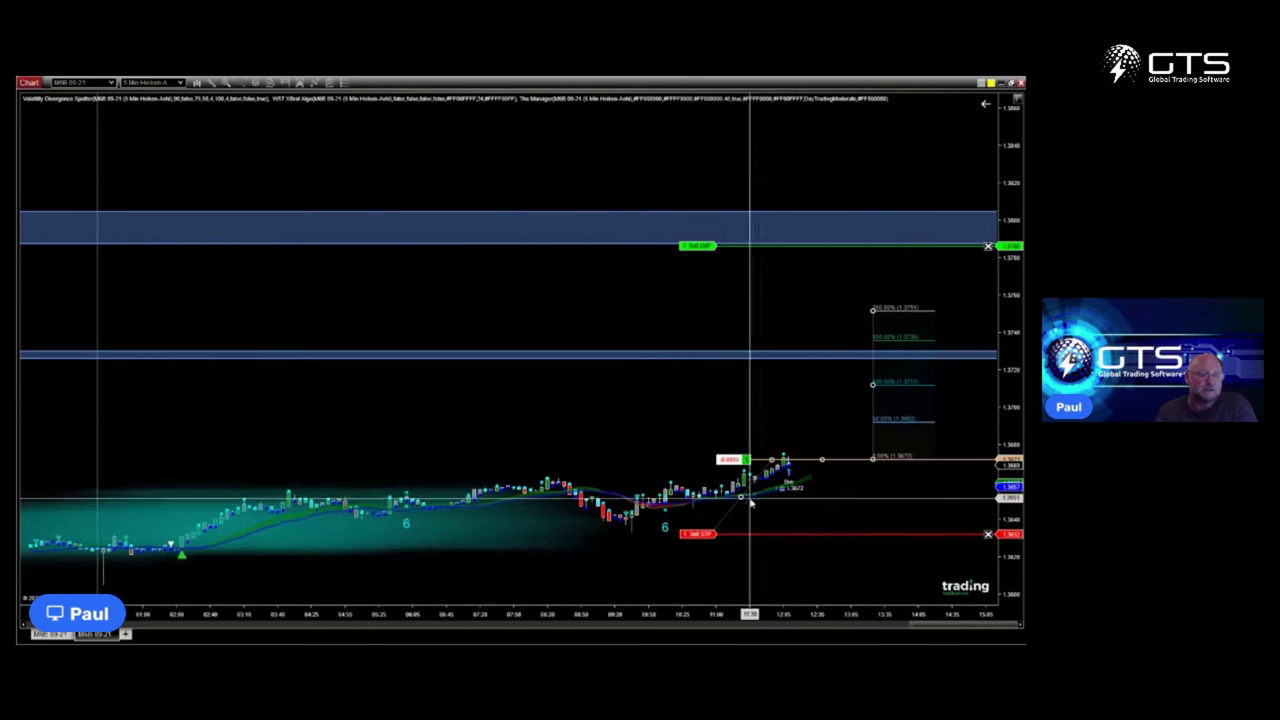
{"action": "right_click", "coordinate": [732, 510]}
{"action": "left_click", "coordinate": [768, 531]}
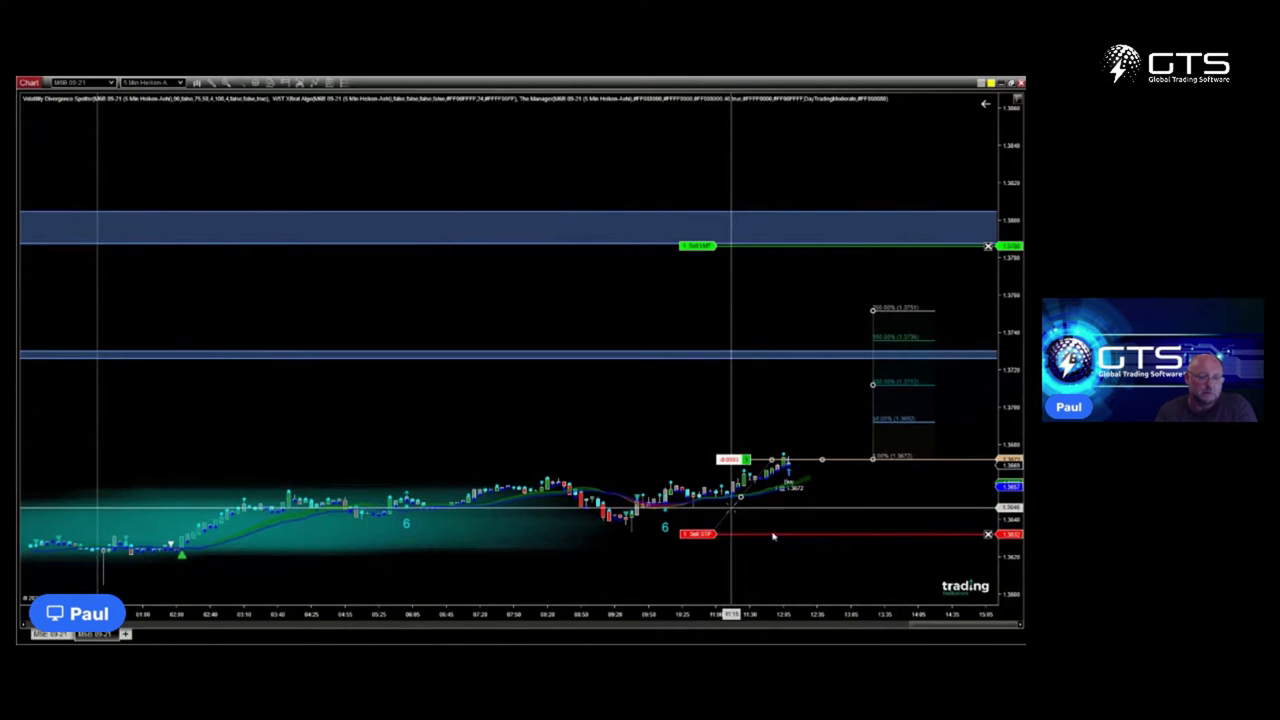
{"action": "left_click", "coordinate": [1011, 83]}
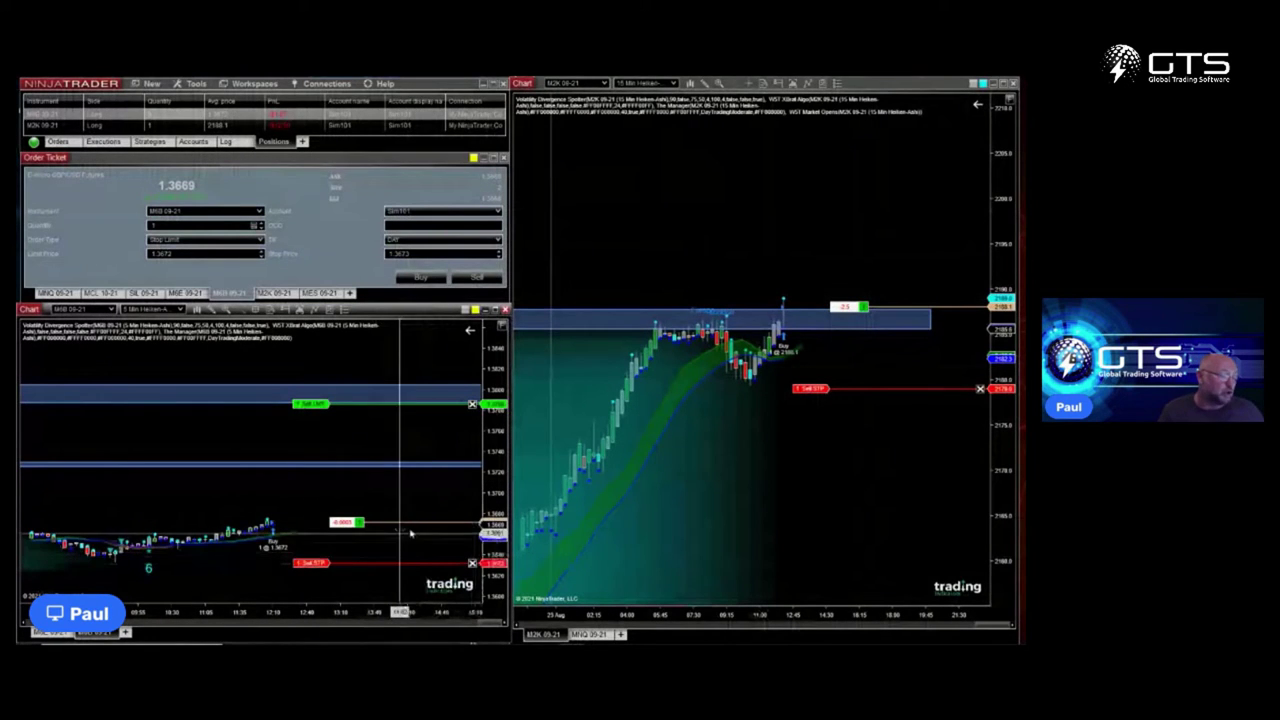
{"action": "left_click_drag", "start_coordinate": [496, 534], "coordinate": [439, 470]}
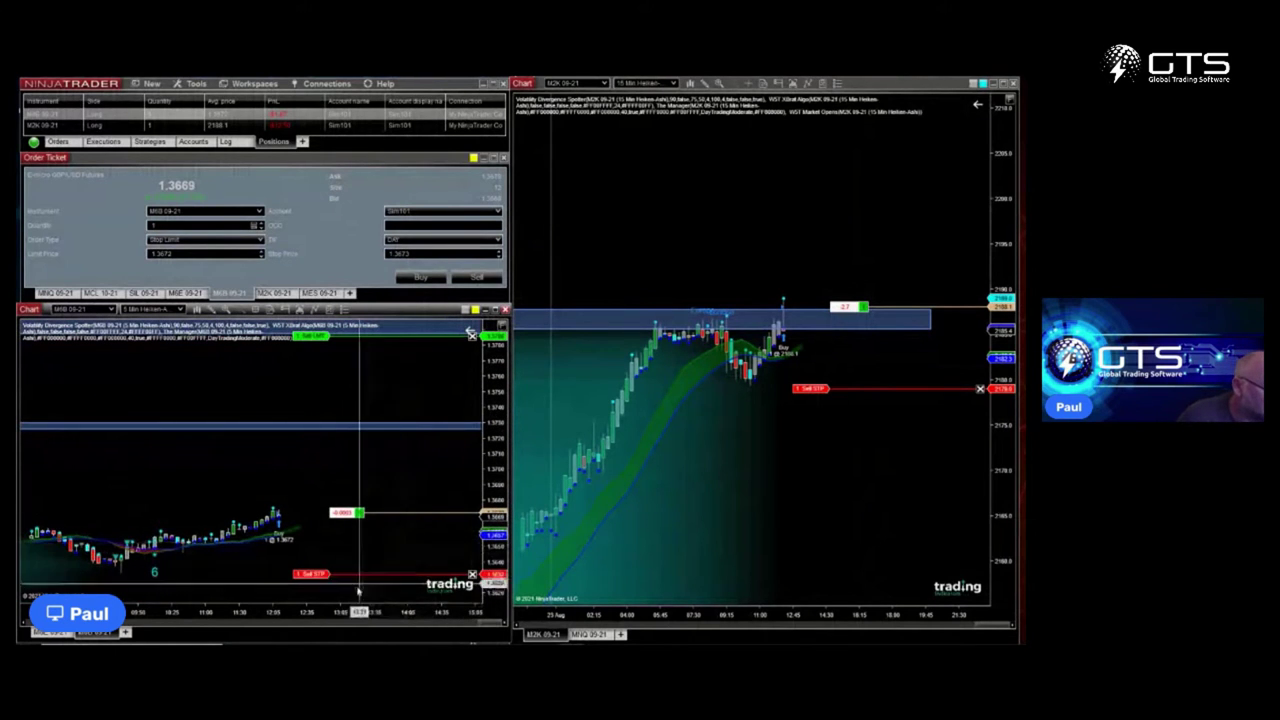
{"action": "mouse_move", "coordinate": [334, 613]}
{"action": "left_mouse_down"}
{"action": "mouse_move", "coordinate": [363, 614]}
{"action": "mouse_move", "coordinate": [334, 615]}
{"action": "left_mouse_up"}
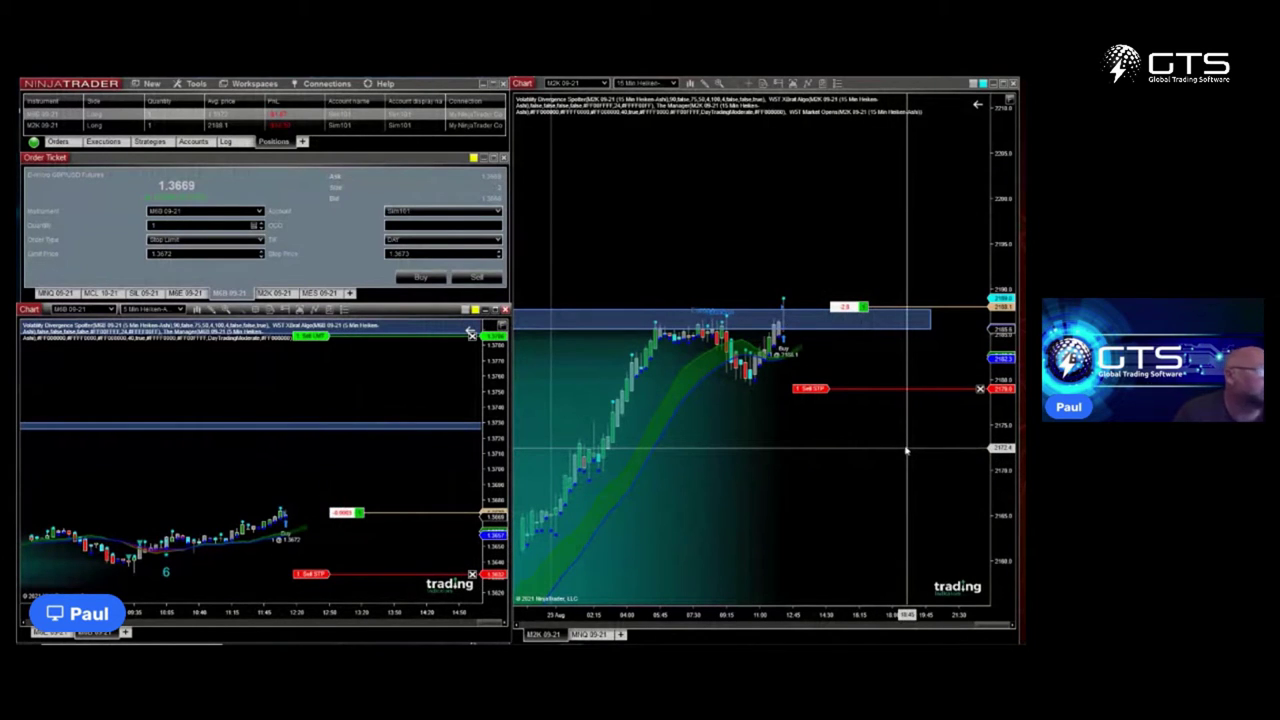
- Show the orders list and reposition and enlarge the main window to examine the M6B and M2K target, stop and entry orders
{"action": "left_click", "coordinate": [60, 142]}
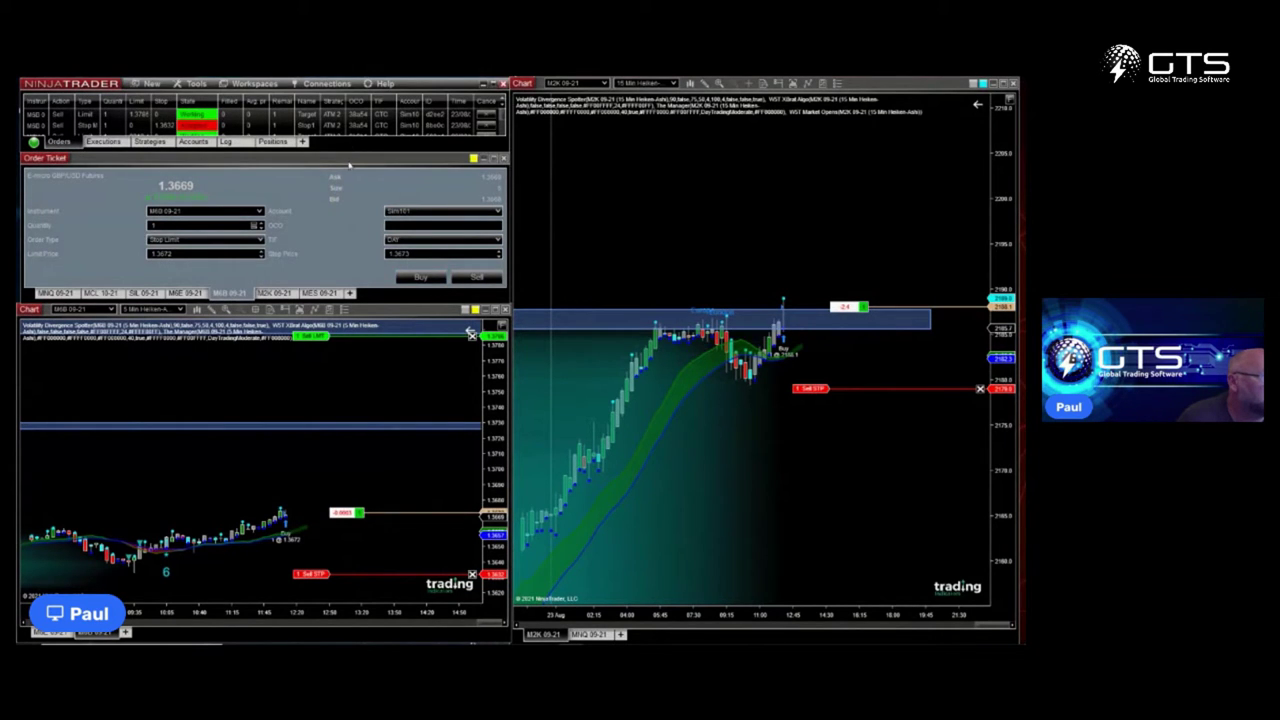
{"action": "left_click_drag", "start_coordinate": [404, 86], "coordinate": [400, 163]}
{"action": "left_click", "coordinate": [386, 228]}
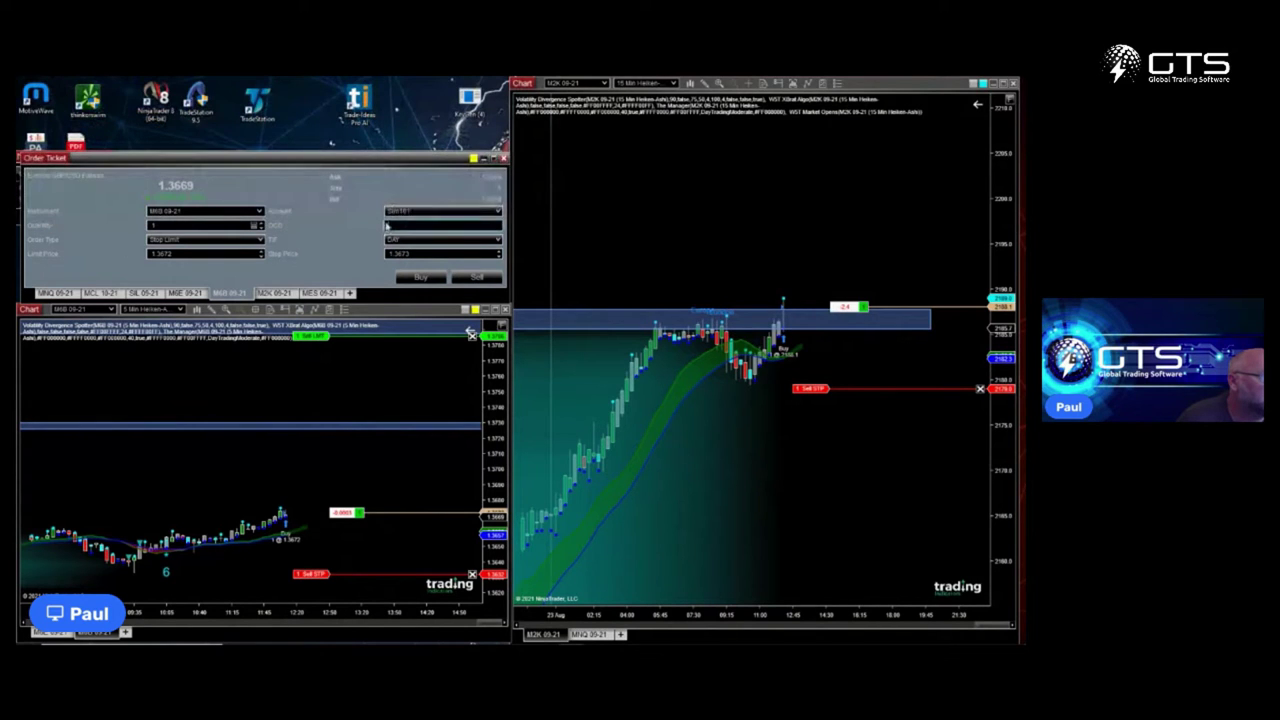
{"action": "left_click_drag", "start_coordinate": [386, 158], "coordinate": [384, 215]}
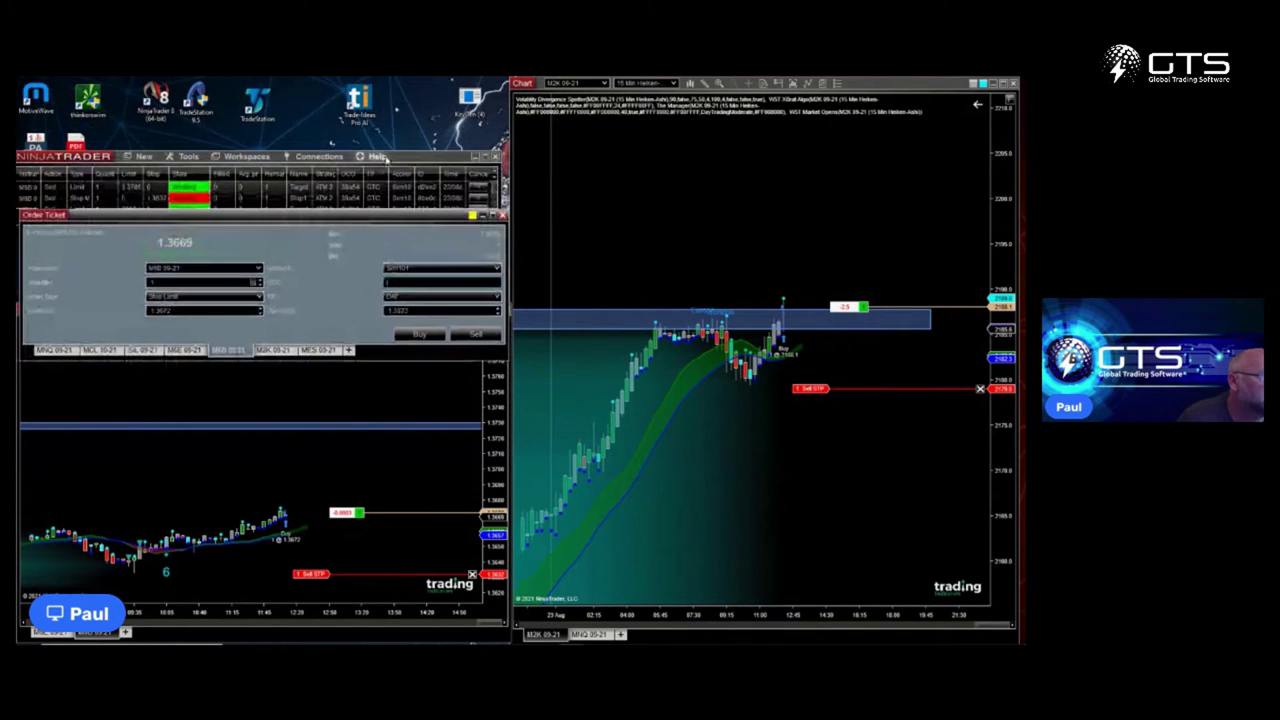
{"action": "left_click_drag", "start_coordinate": [386, 157], "coordinate": [638, 139]}
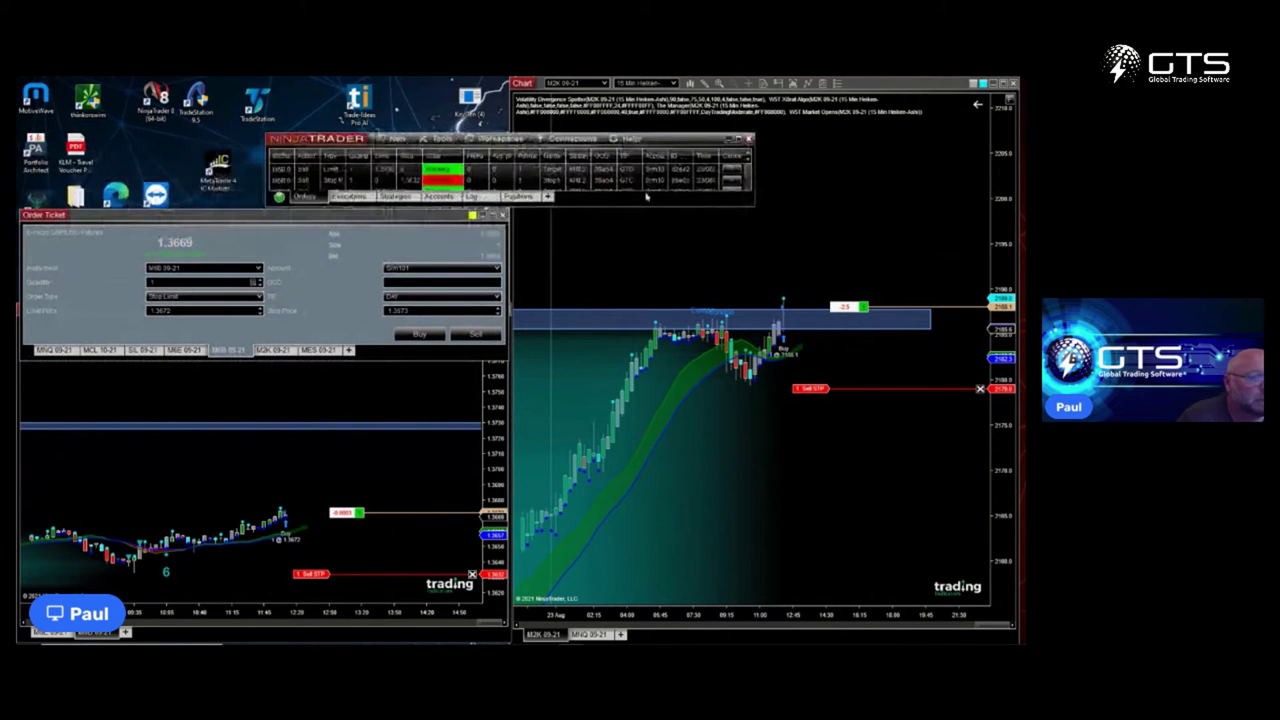
{"action": "left_click_drag", "start_coordinate": [615, 204], "coordinate": [623, 321]}
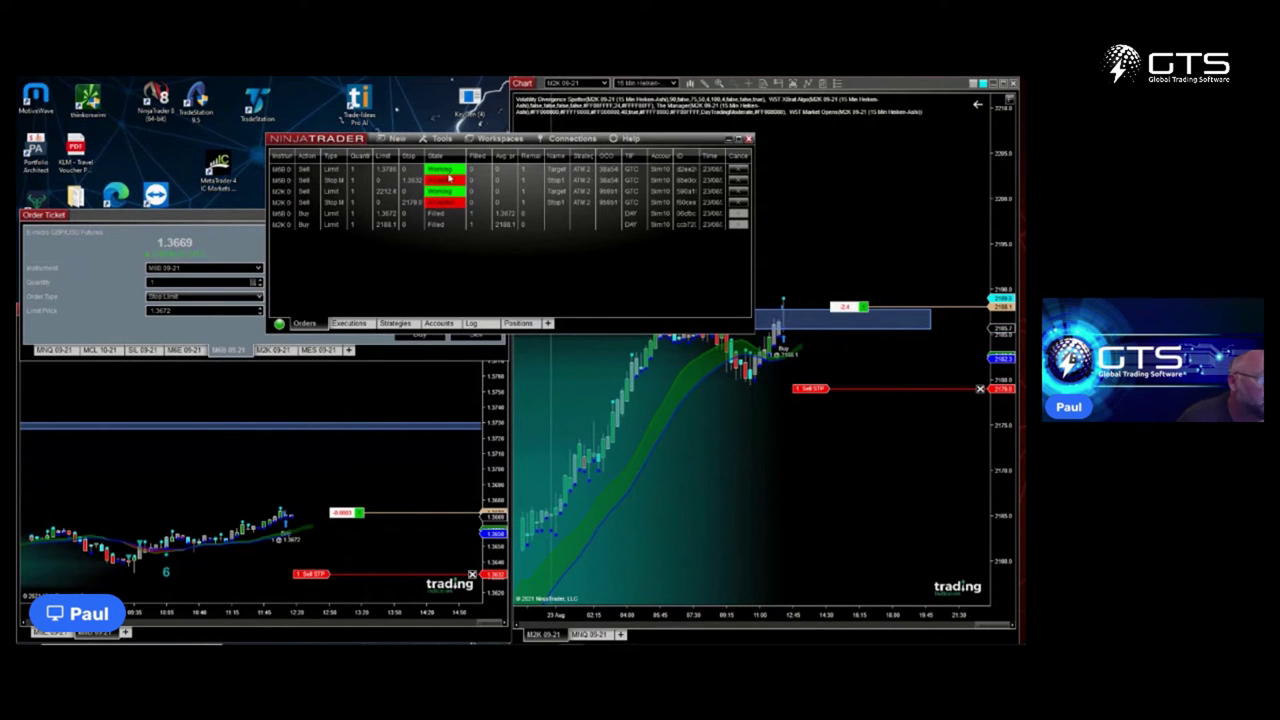
- Shrink the main window back above the Order Ticket and move both windows back to their original places above the M6B chart
{"action": "left_click_drag", "start_coordinate": [668, 140], "coordinate": [423, 86]}
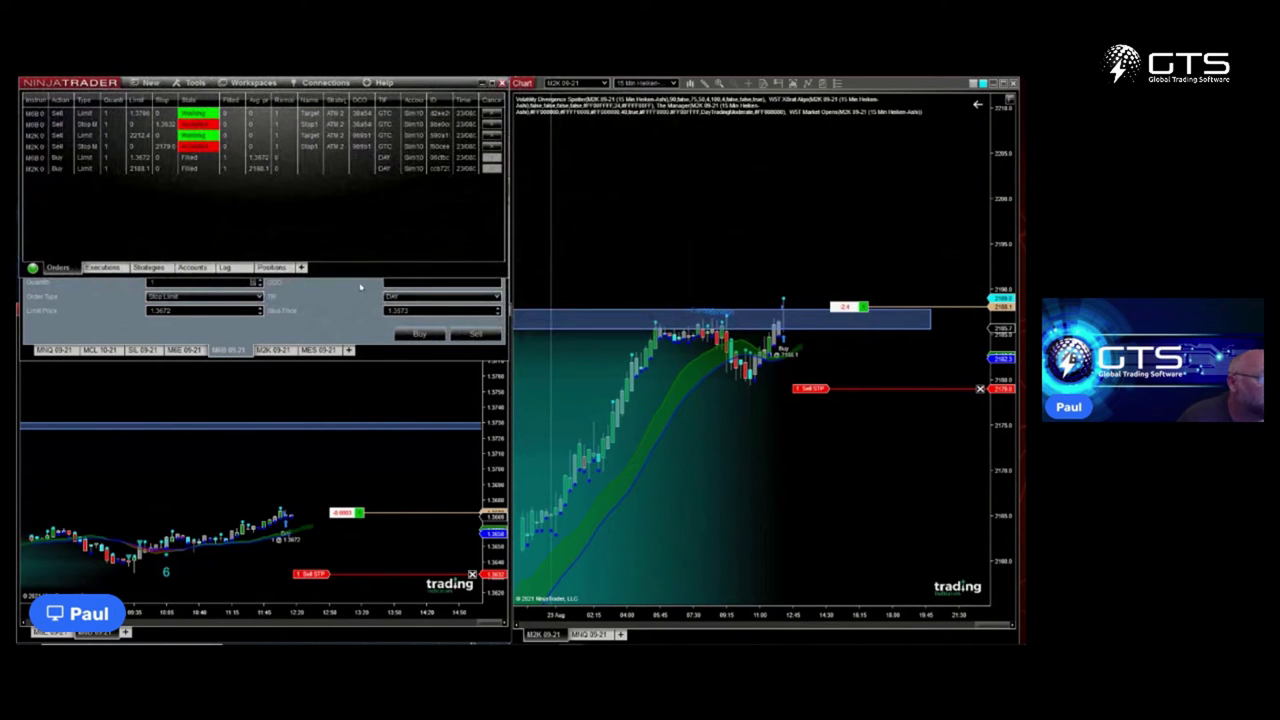
{"action": "left_click_drag", "start_coordinate": [361, 274], "coordinate": [368, 150]}
{"action": "left_click_drag", "start_coordinate": [339, 216], "coordinate": [334, 161]}
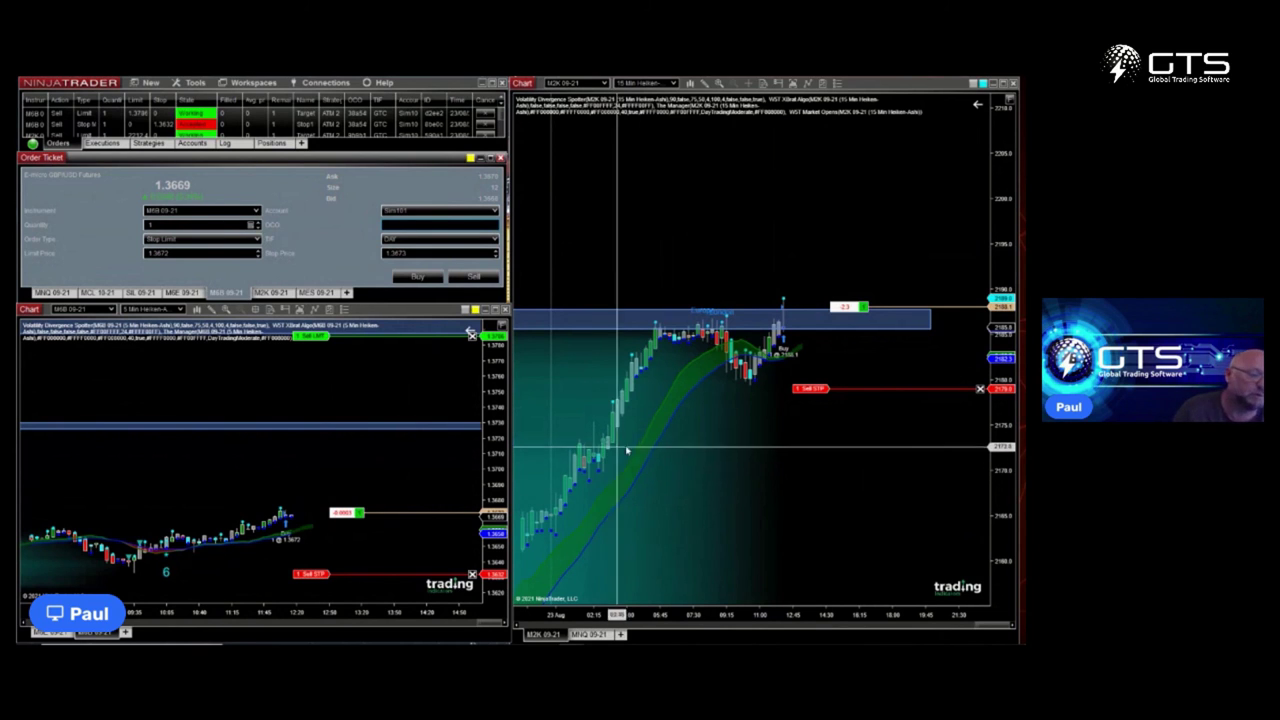
{"action": "left_click", "coordinate": [471, 332]}
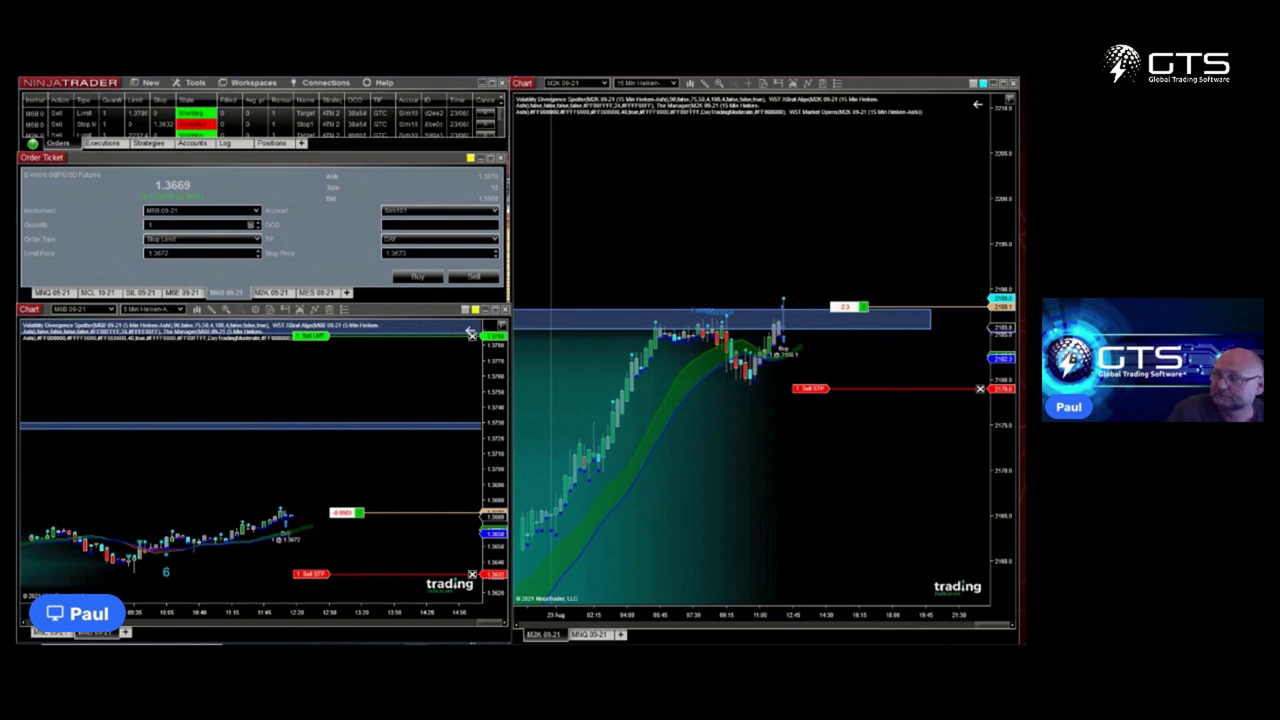